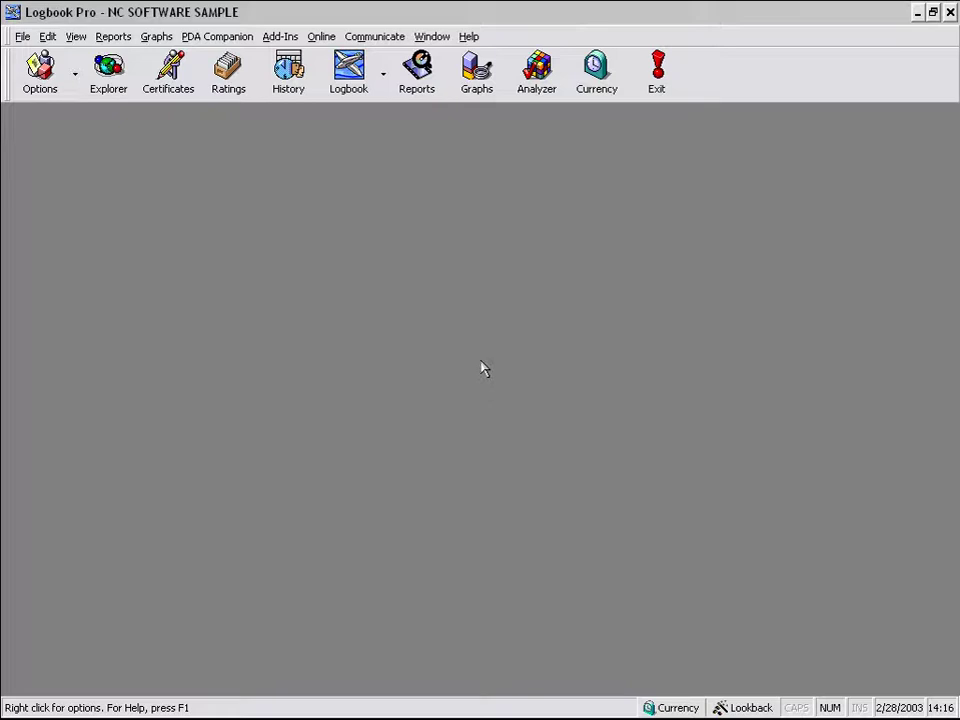
Look through the available report types, including the Historical, Expenses, Flight Log and Miscellaneous categories
{"action": "left_click", "coordinate": [432, 90]}
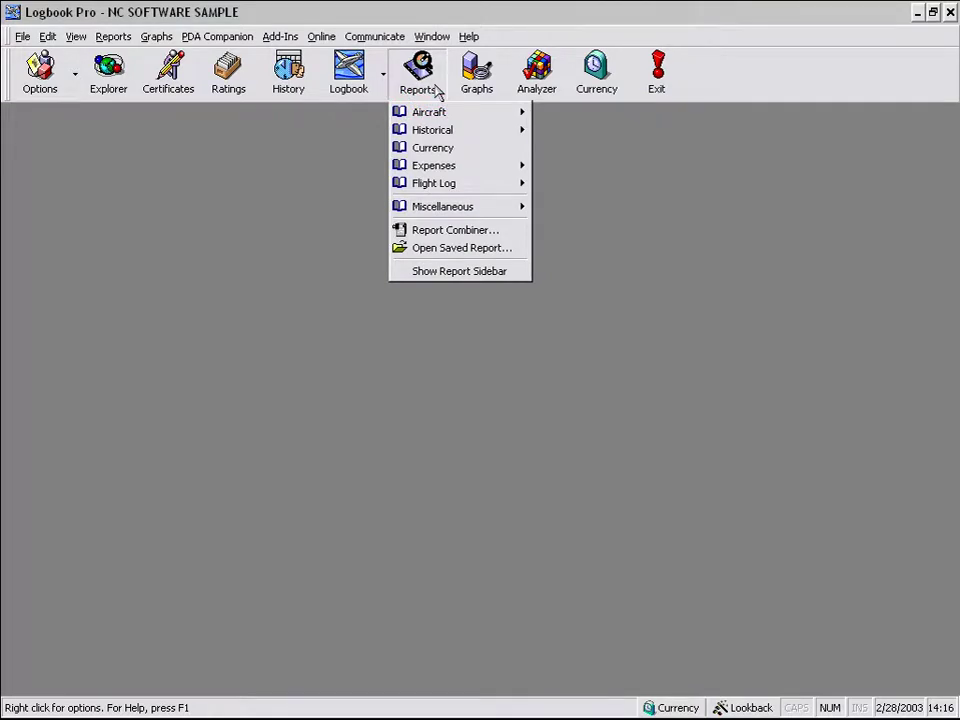
{"action": "mouse_move", "coordinate": [441, 117]}
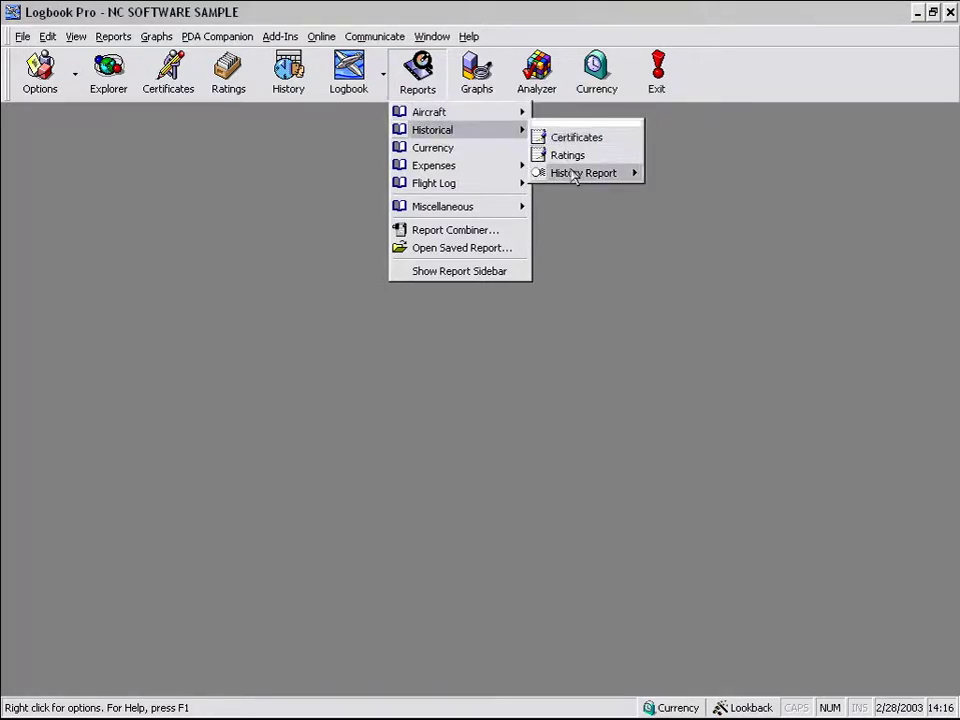
{"action": "mouse_move", "coordinate": [575, 176]}
{"action": "mouse_move", "coordinate": [510, 172]}
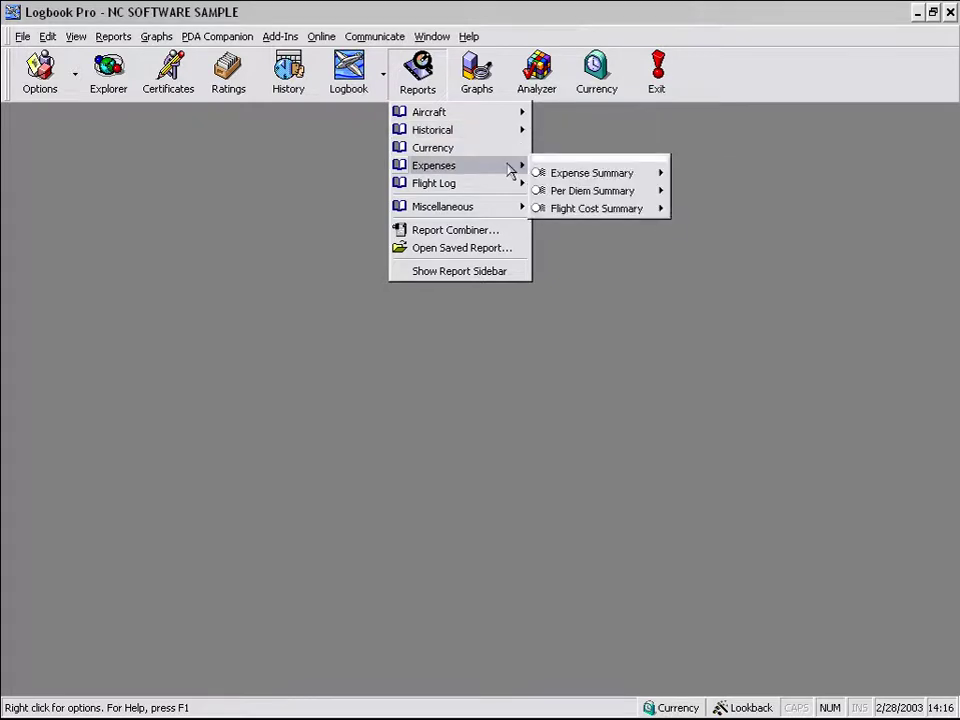
{"action": "mouse_move", "coordinate": [490, 189]}
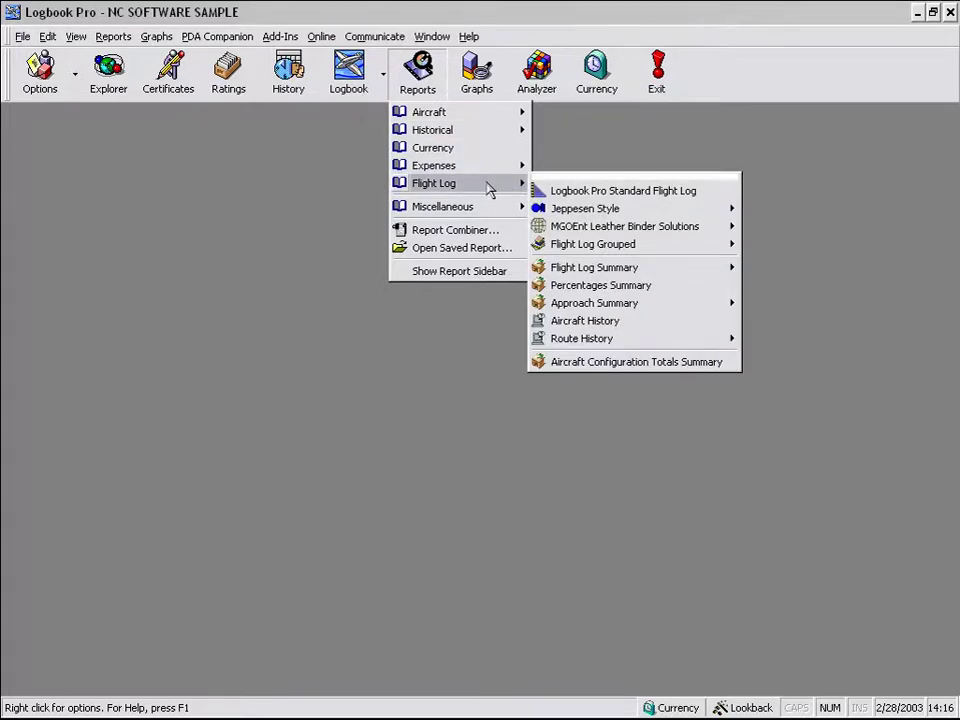
{"action": "mouse_move", "coordinate": [598, 207]}
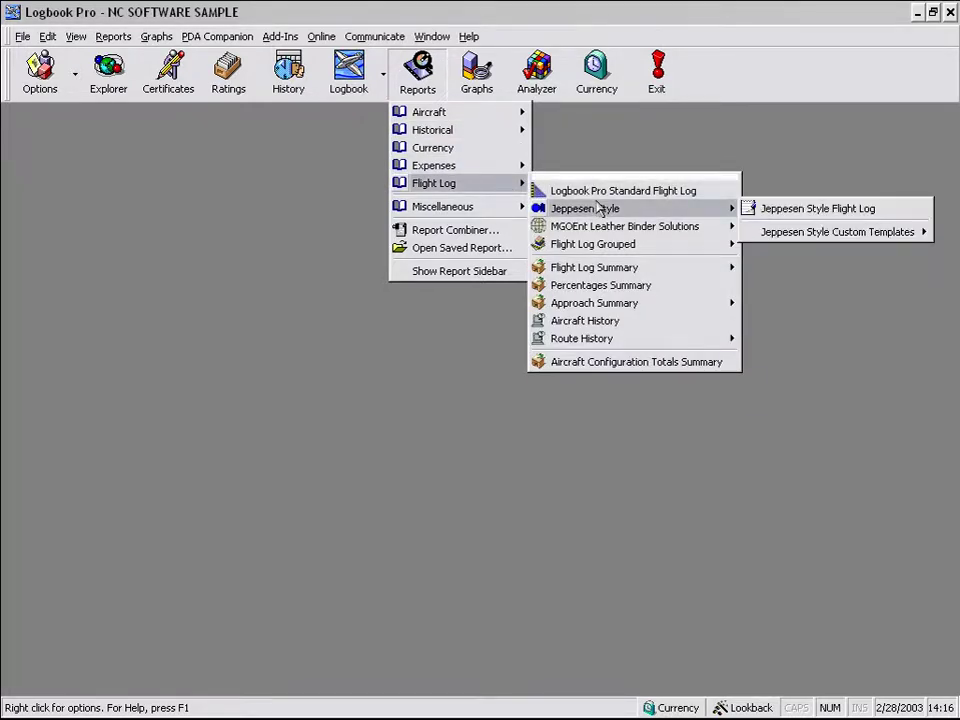
{"action": "mouse_move", "coordinate": [601, 234]}
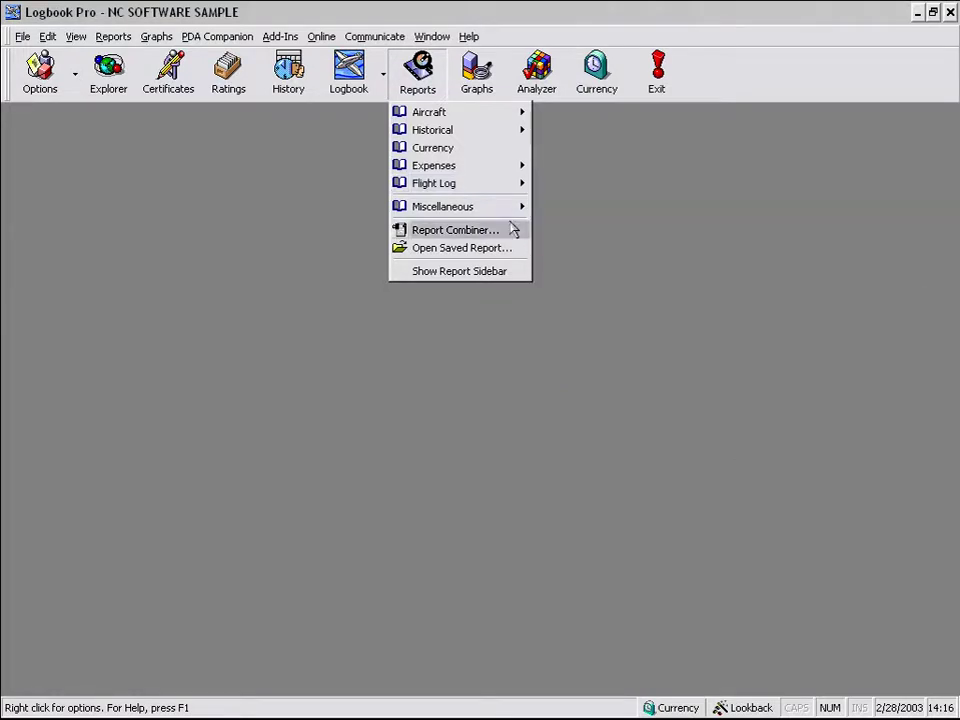
{"action": "mouse_move", "coordinate": [503, 212]}
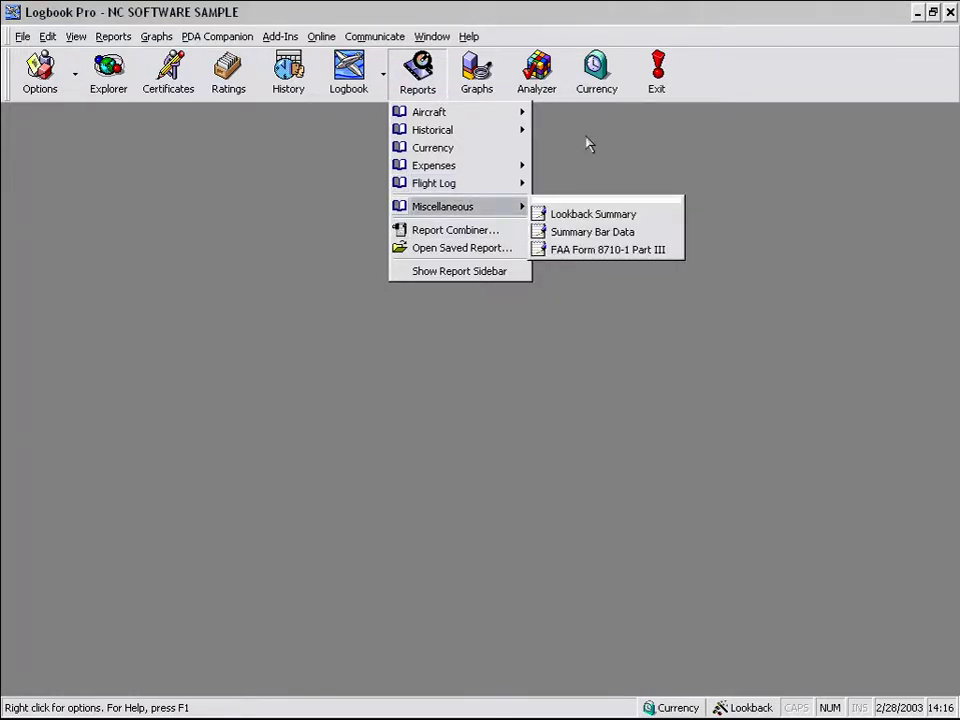
{"action": "left_click", "coordinate": [350, 145]}
Start the Aircraft Configuration Totals Summary report
{"action": "left_click", "coordinate": [408, 72]}
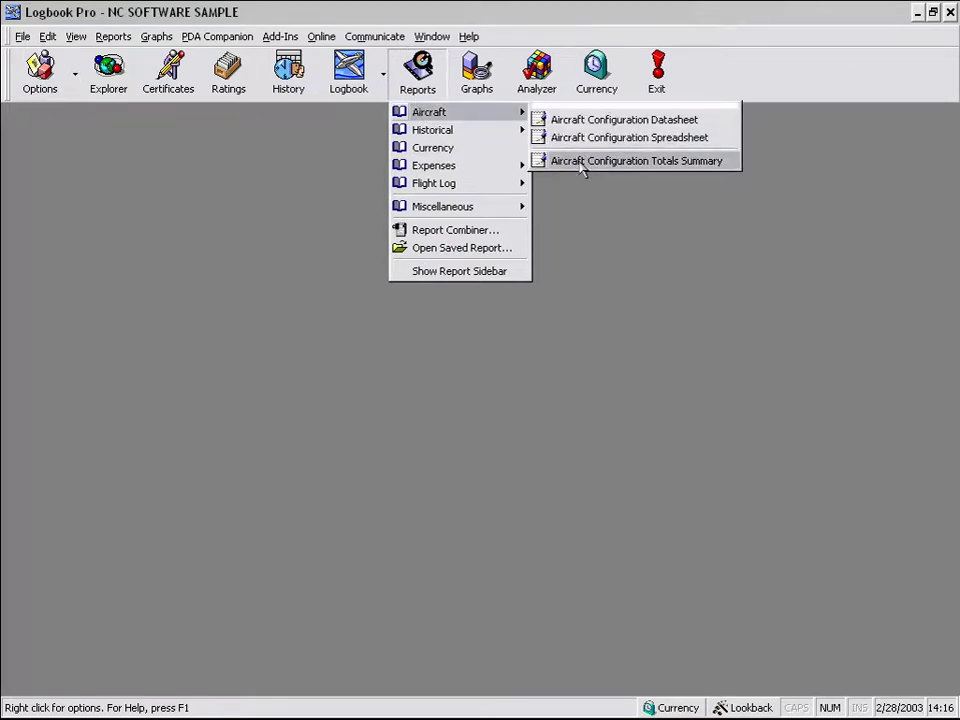
{"action": "left_click", "coordinate": [581, 168]}
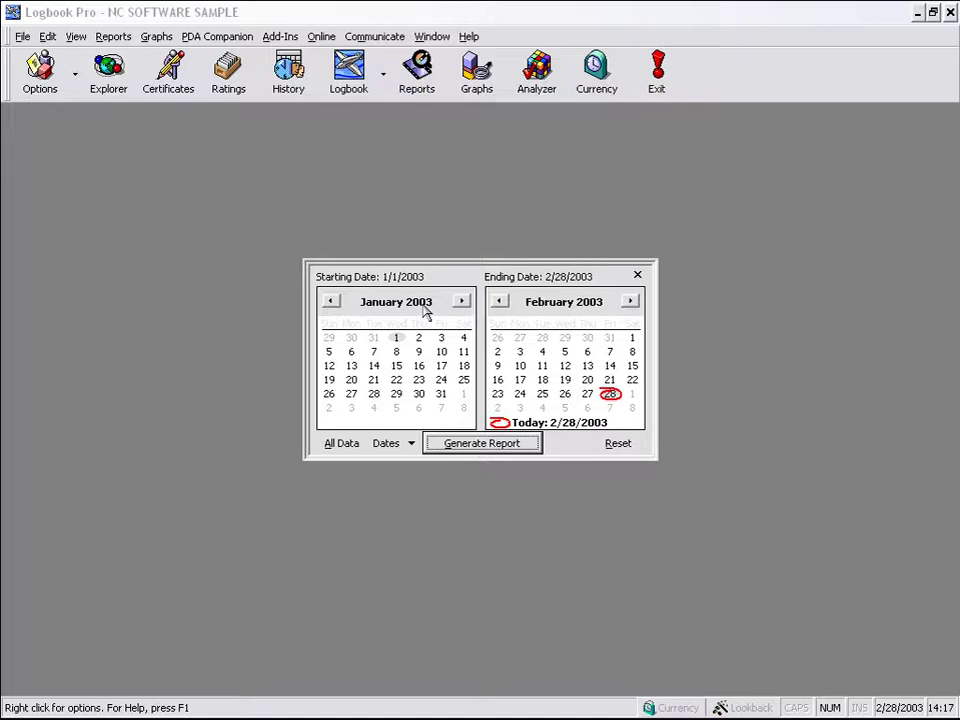
Move the report's starting date back month by month to June 2002
{"action": "left_click", "coordinate": [331, 301]}
{"action": "left_click", "coordinate": [331, 301]}
{"action": "left_click", "coordinate": [331, 301]}
{"action": "left_click", "coordinate": [331, 301]}
{"action": "left_click", "coordinate": [331, 301]}
{"action": "left_click", "coordinate": [331, 301]}
{"action": "left_click", "coordinate": [331, 301]}
Change the year of the report's starting date to 1988
{"action": "left_click", "coordinate": [415, 303]}
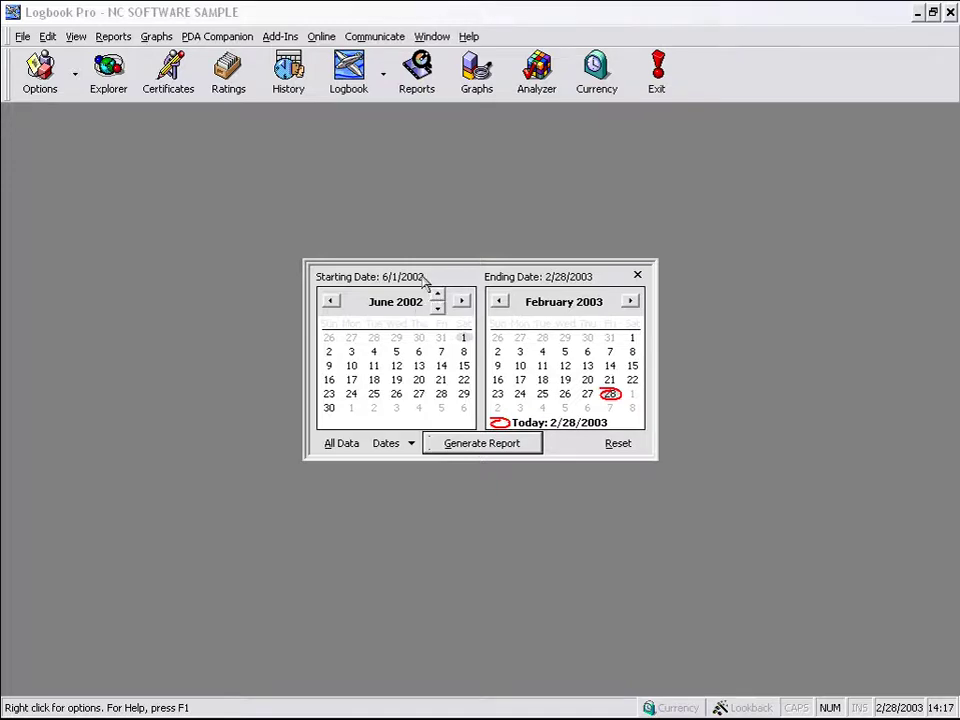
{"action": "left_click_drag", "start_coordinate": [417, 281], "coordinate": [454, 326]}
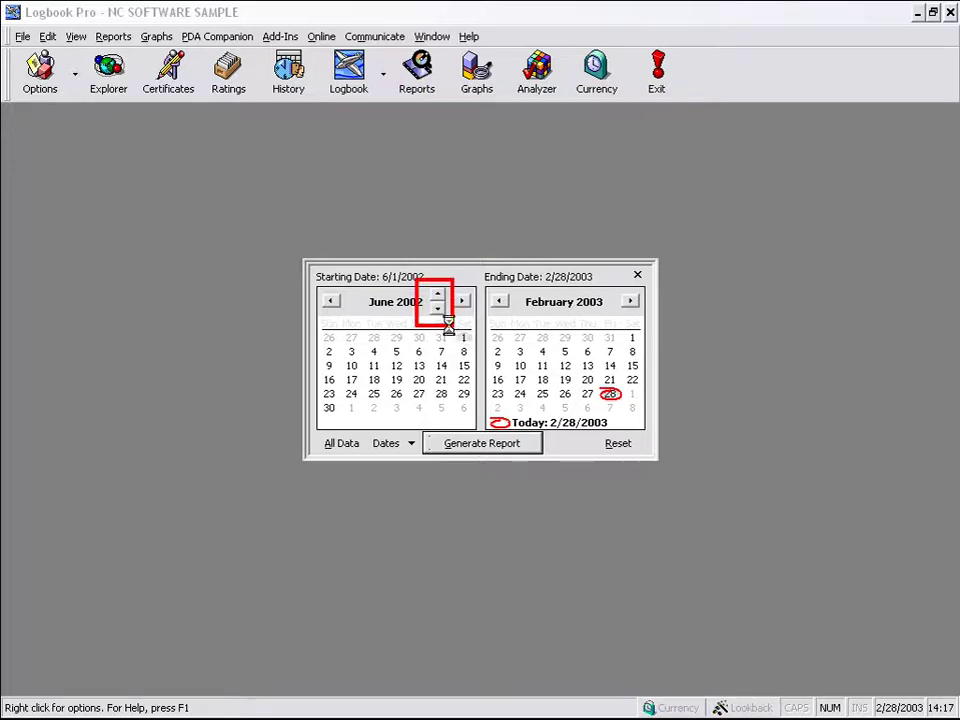
{"action": "key", "text": "Escape"}
{"action": "left_click", "coordinate": [415, 302]}
{"action": "left_click", "coordinate": [438, 310]}
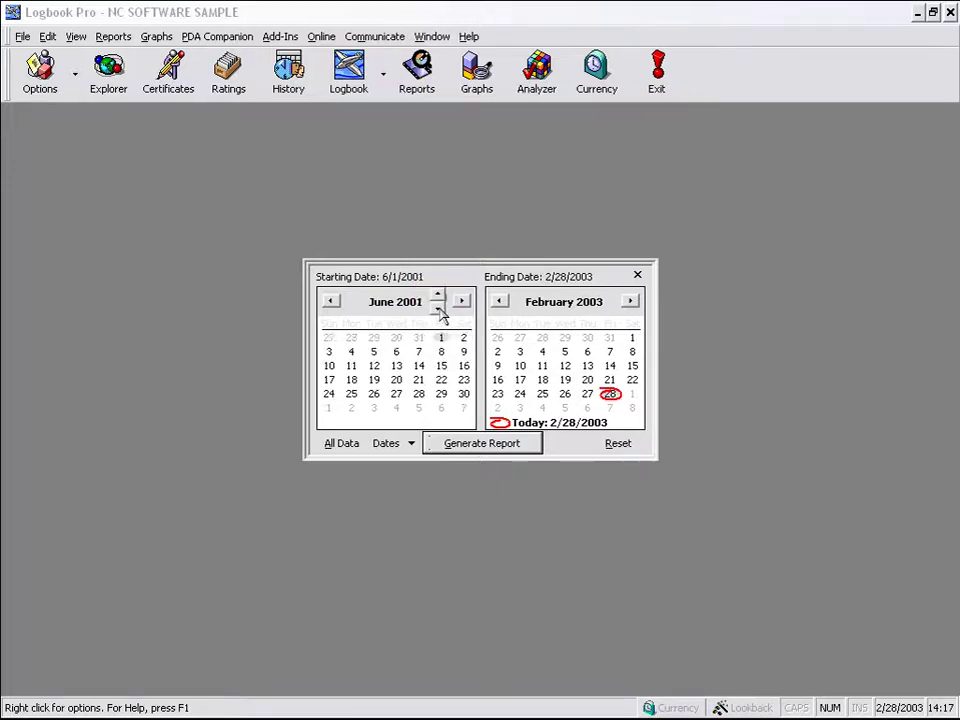
{"action": "left_click", "coordinate": [438, 310]}
{"action": "double_click", "coordinate": [438, 310]}
{"action": "left_click", "coordinate": [438, 310]}
{"action": "triple_click", "coordinate": [438, 310]}
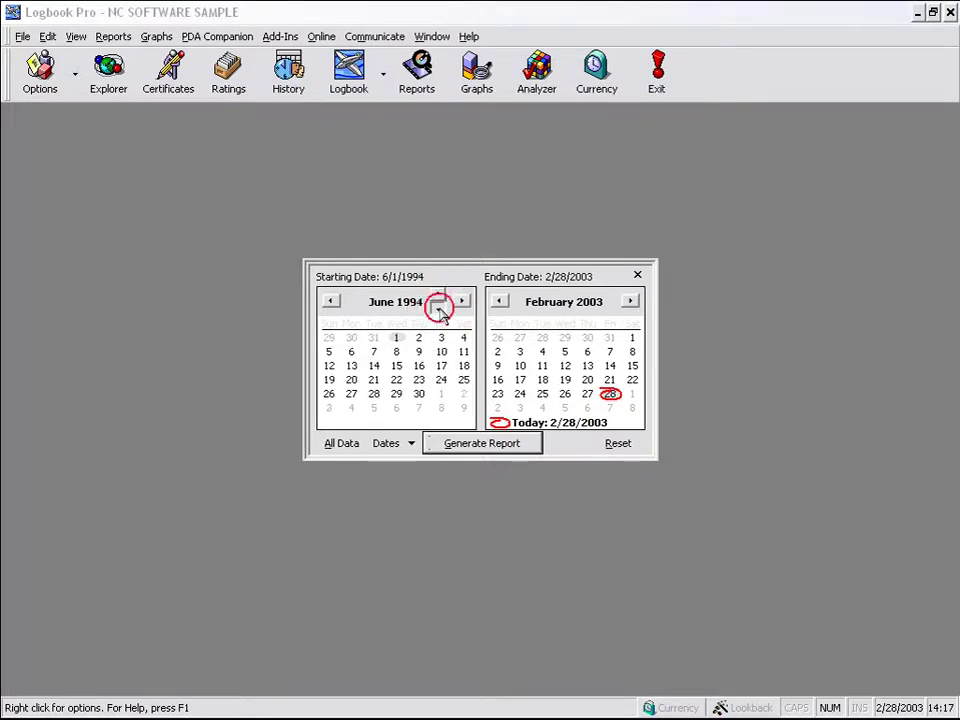
{"action": "triple_click", "coordinate": [438, 310]}
{"action": "double_click", "coordinate": [438, 310]}
{"action": "left_click", "coordinate": [438, 310]}
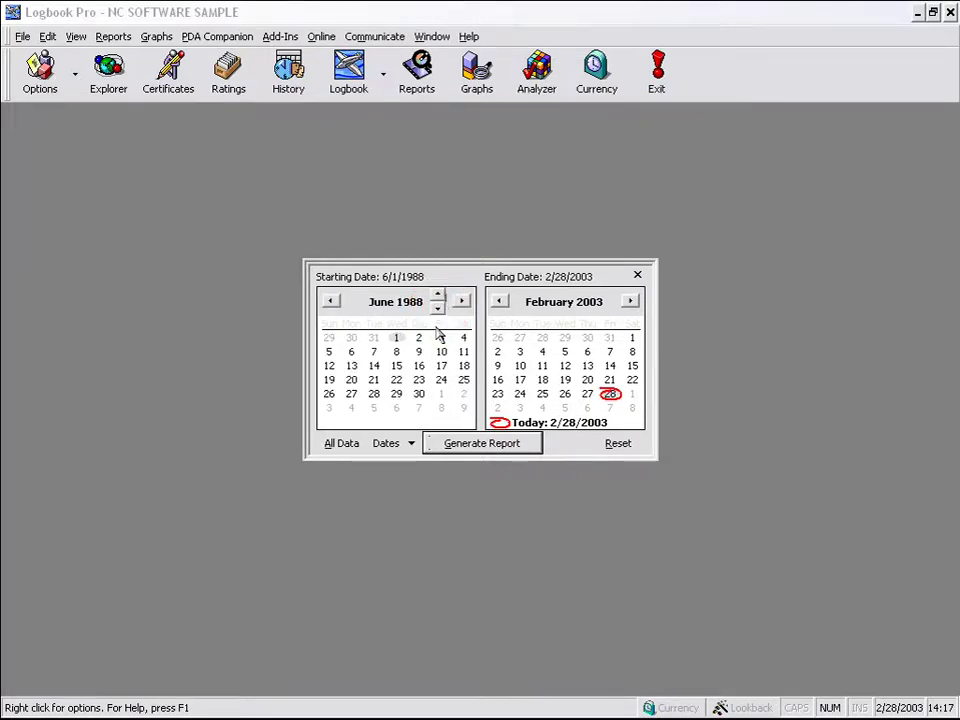
Set the report's starting date to October 14, 1988
{"action": "left_click", "coordinate": [388, 308]}
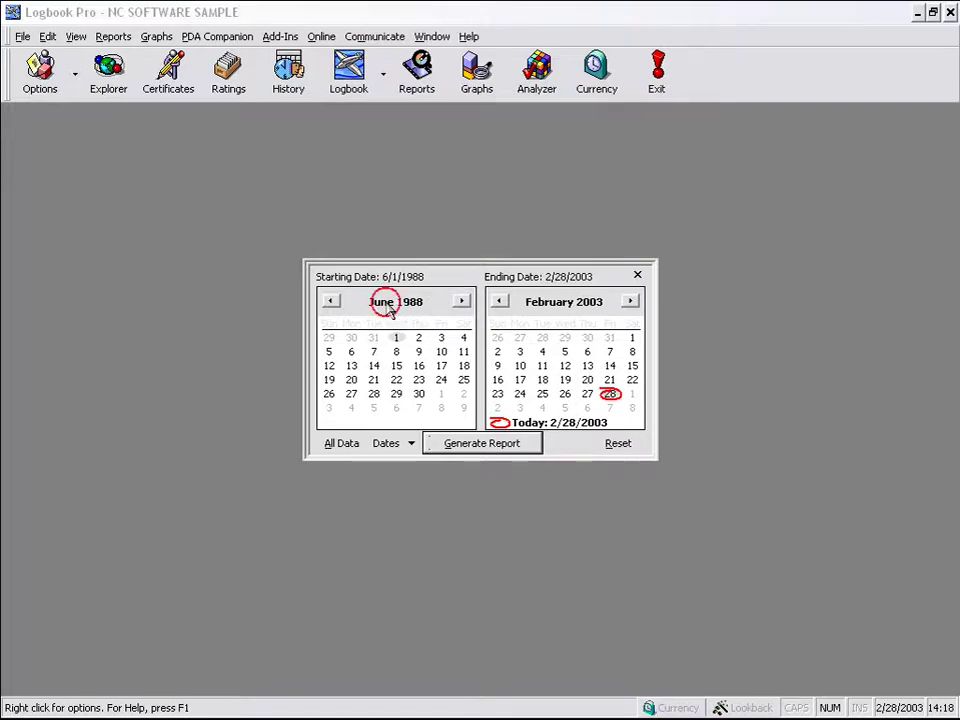
{"action": "left_click", "coordinate": [389, 460]}
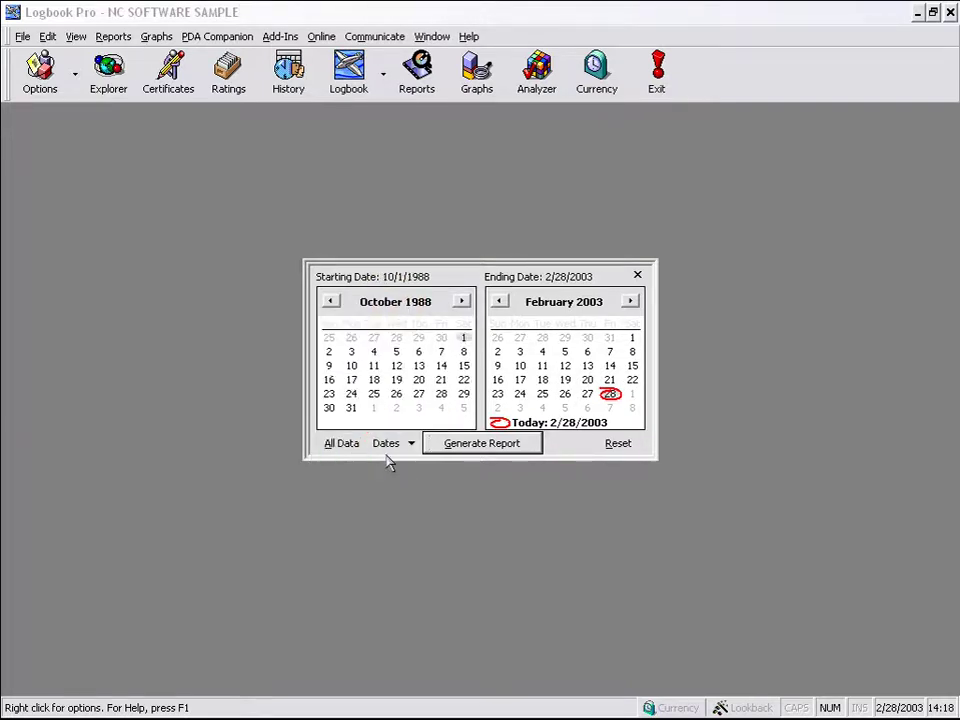
{"action": "left_click", "coordinate": [441, 366]}
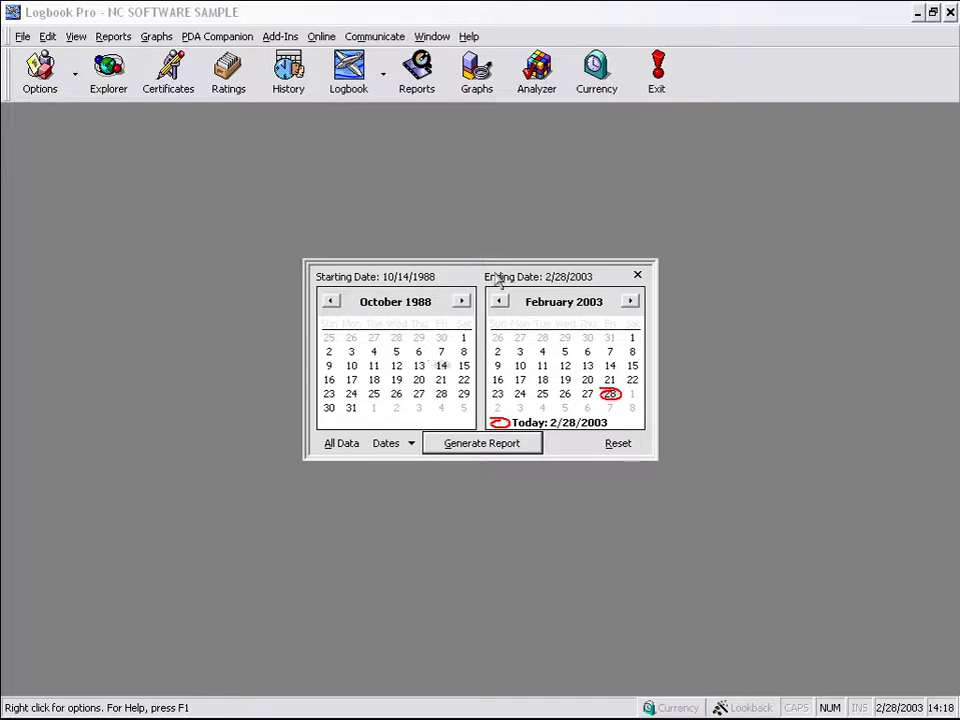
Change the report's ending date to February 4, 2003, and return it to today's date
{"action": "left_click", "coordinate": [542, 352]}
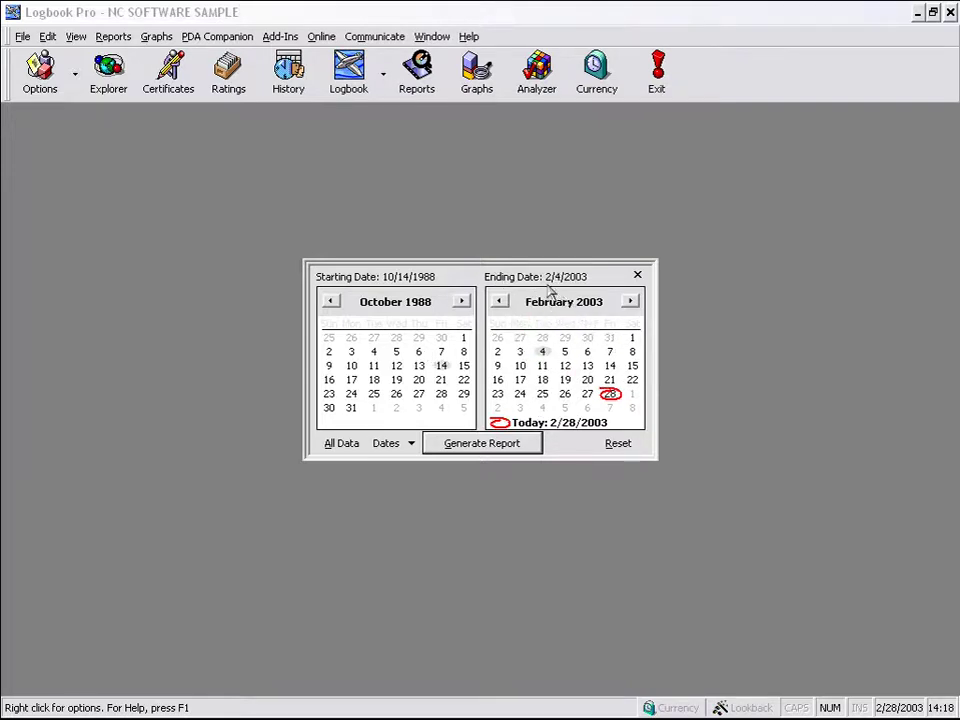
{"action": "left_click", "coordinate": [522, 425]}
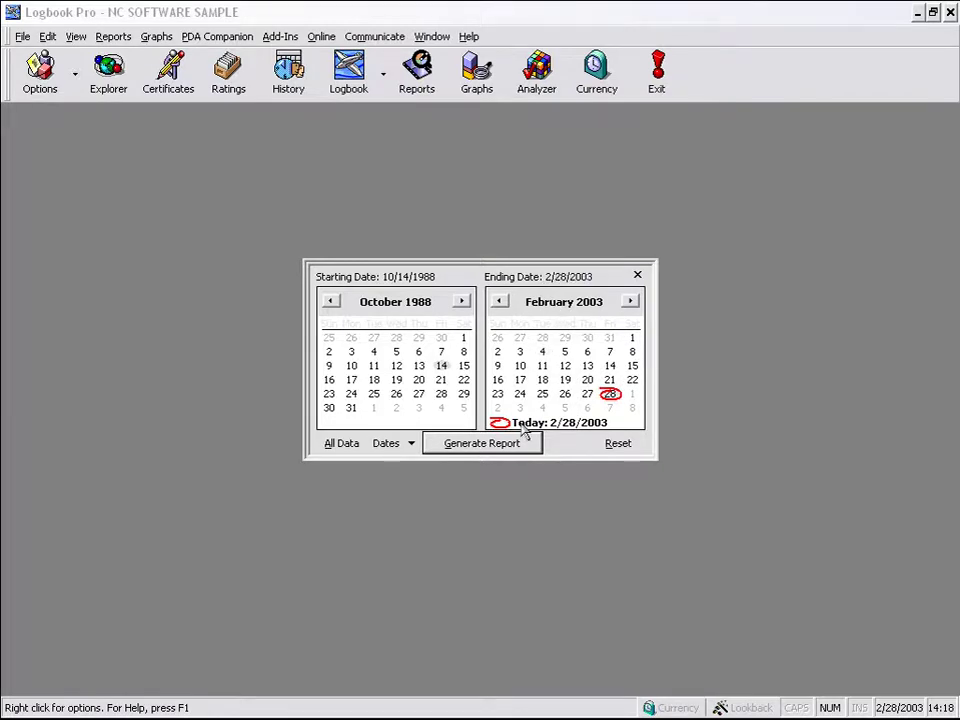
Check the preset date ranges and generate the aircraft configuration report for all data
{"action": "left_click", "coordinate": [407, 446]}
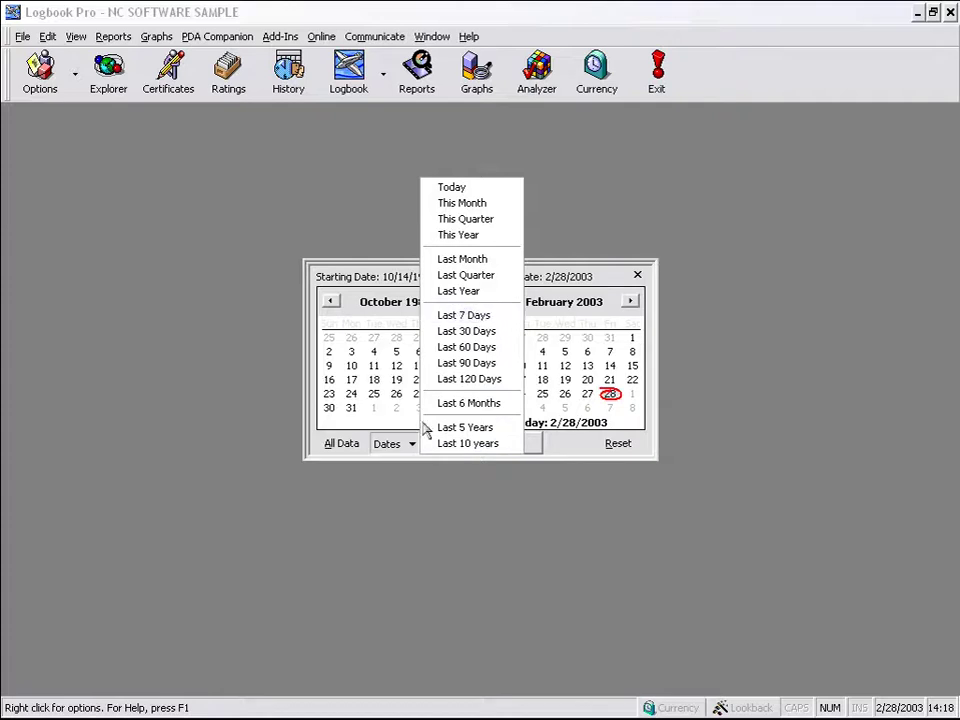
{"action": "left_click", "coordinate": [392, 443]}
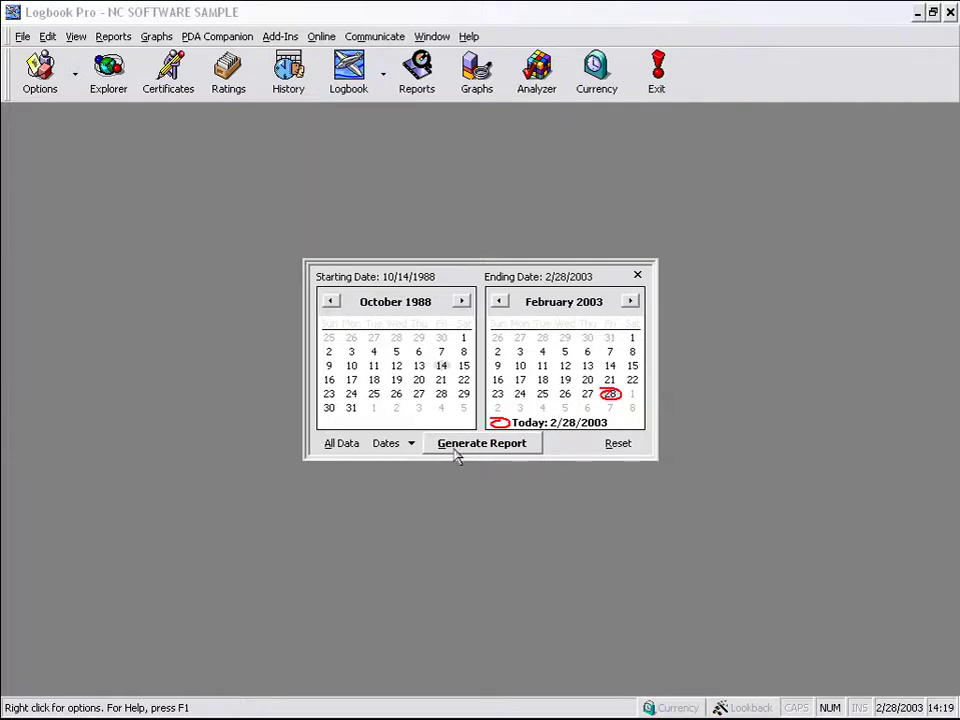
{"action": "left_click", "coordinate": [360, 447]}
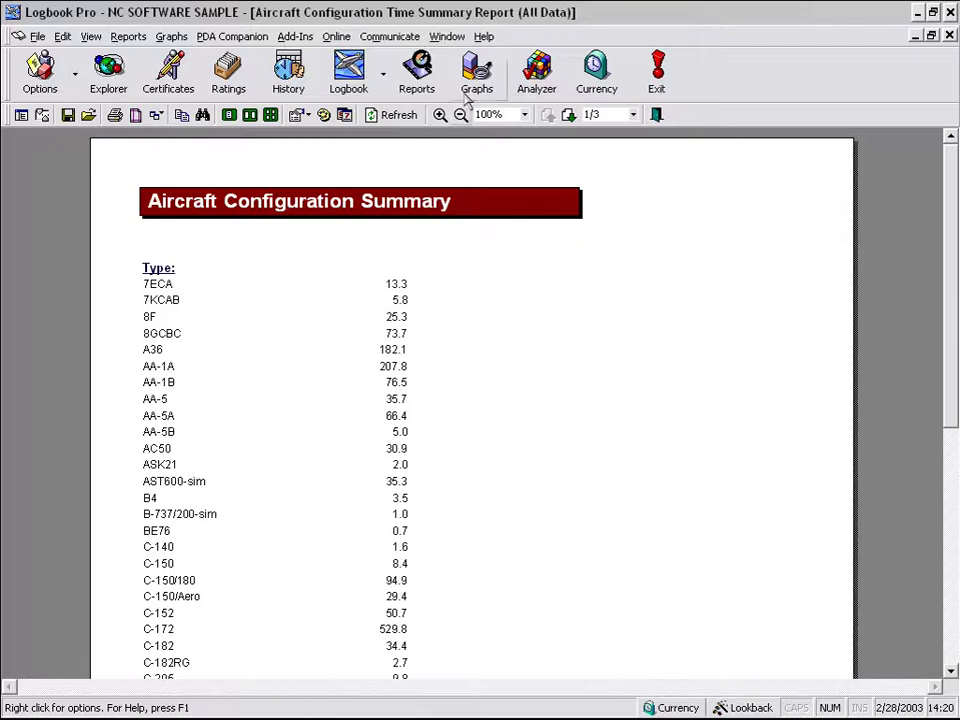
{"action": "left_click", "coordinate": [417, 70]}
{"action": "mouse_move", "coordinate": [441, 116]}
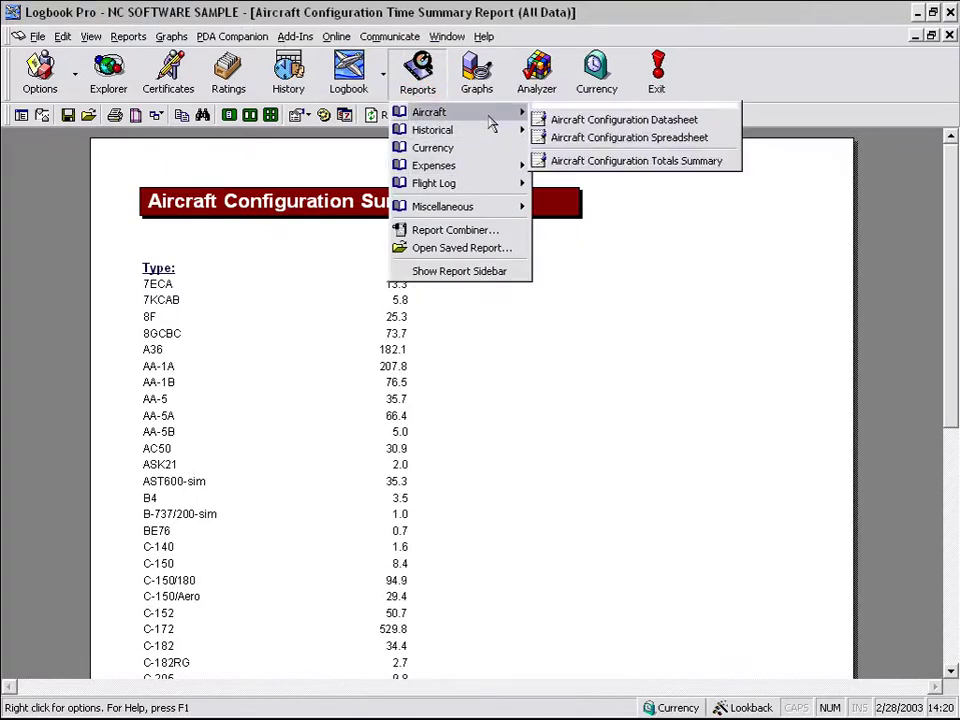
{"action": "left_click", "coordinate": [490, 13]}
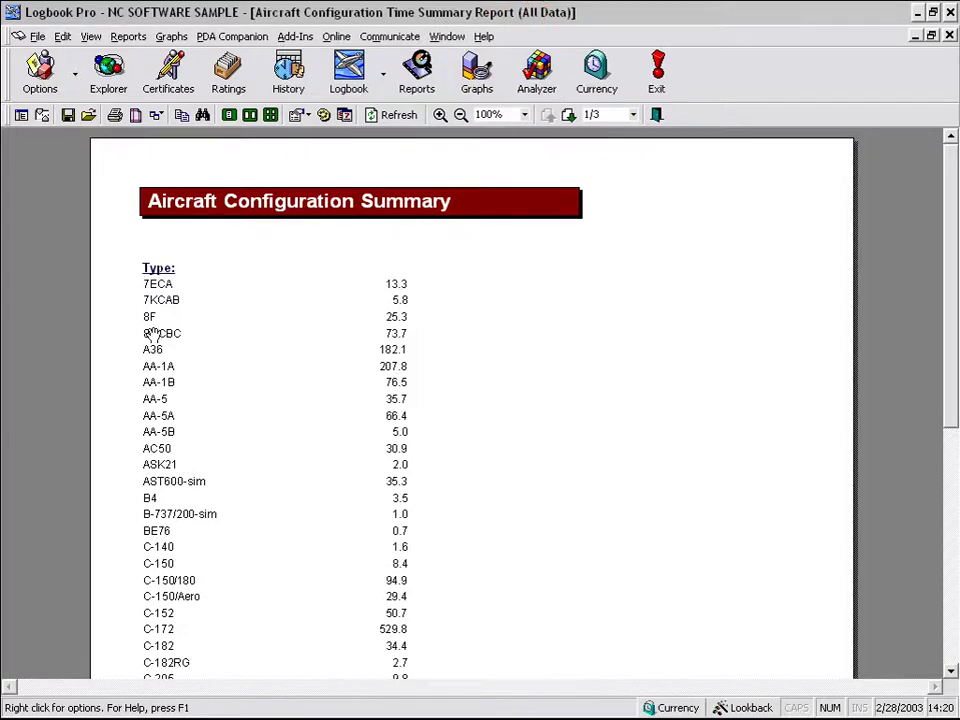
Examine the flight-time totals by aircraft type, category, class, characteristics and miscellaneous attributes across the report's three pages
{"action": "left_click_drag", "start_coordinate": [574, 500], "coordinate": [563, 321]}
{"action": "left_click_drag", "start_coordinate": [520, 448], "coordinate": [570, 630]}
{"action": "left_click_drag", "start_coordinate": [482, 514], "coordinate": [557, 309]}
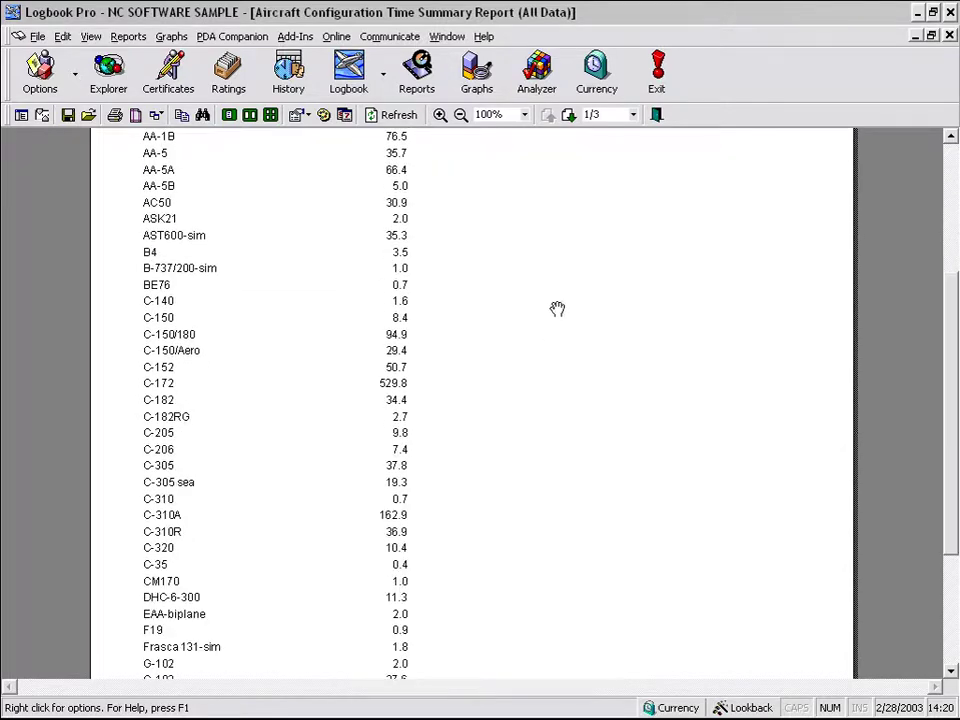
{"action": "left_click_drag", "start_coordinate": [546, 560], "coordinate": [566, 302]}
{"action": "left_click_drag", "start_coordinate": [588, 490], "coordinate": [515, 199]}
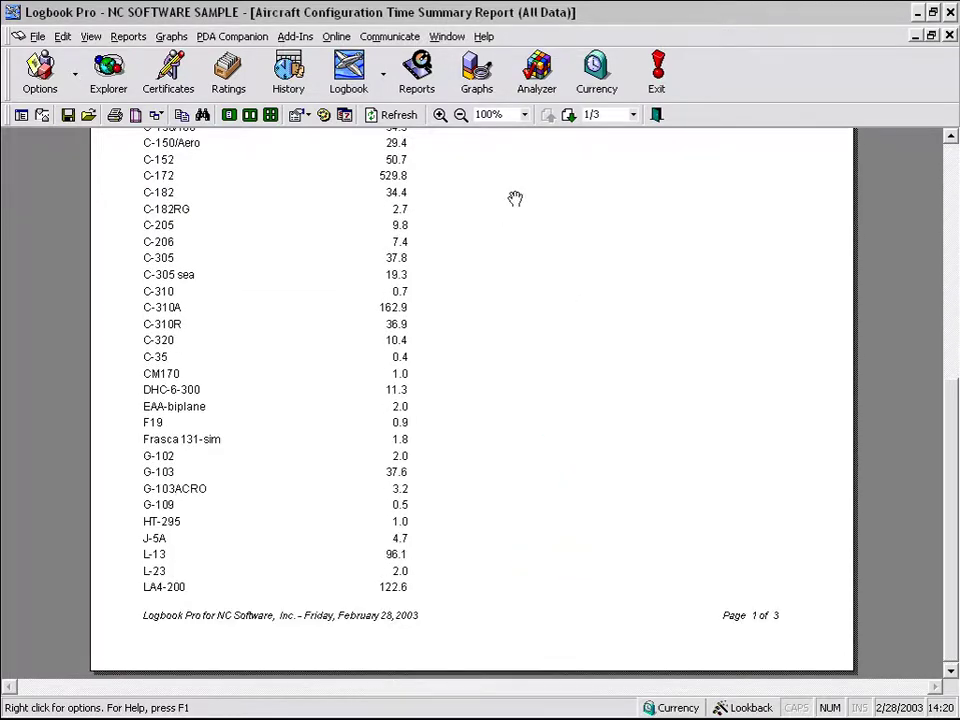
{"action": "left_click", "coordinate": [569, 114]}
{"action": "left_click_drag", "start_coordinate": [614, 495], "coordinate": [640, 290]}
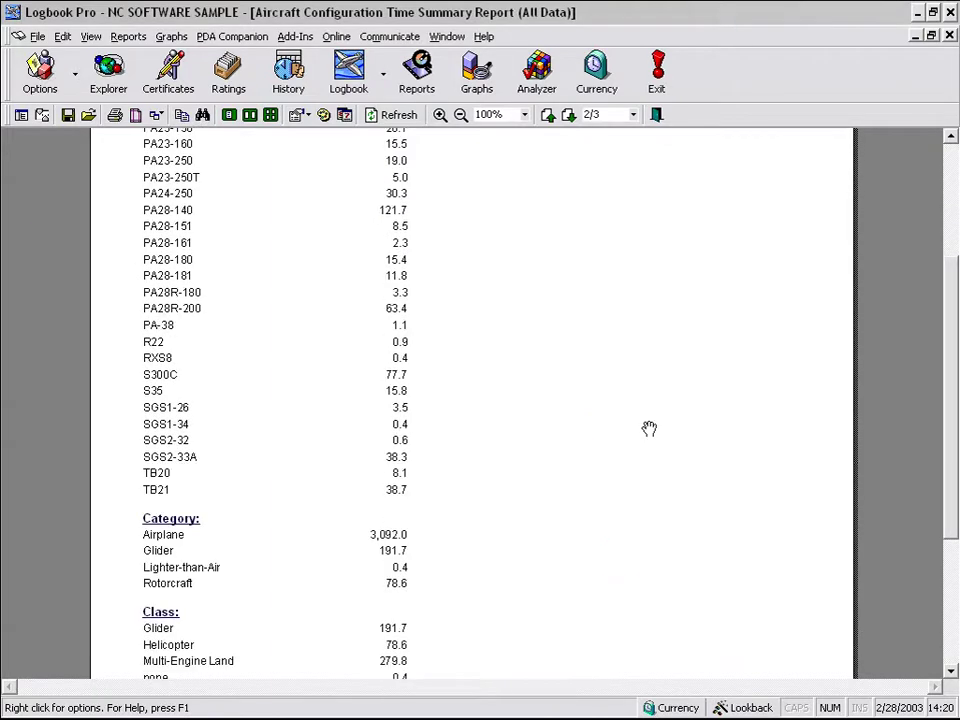
{"action": "left_click_drag", "start_coordinate": [649, 428], "coordinate": [600, 370]}
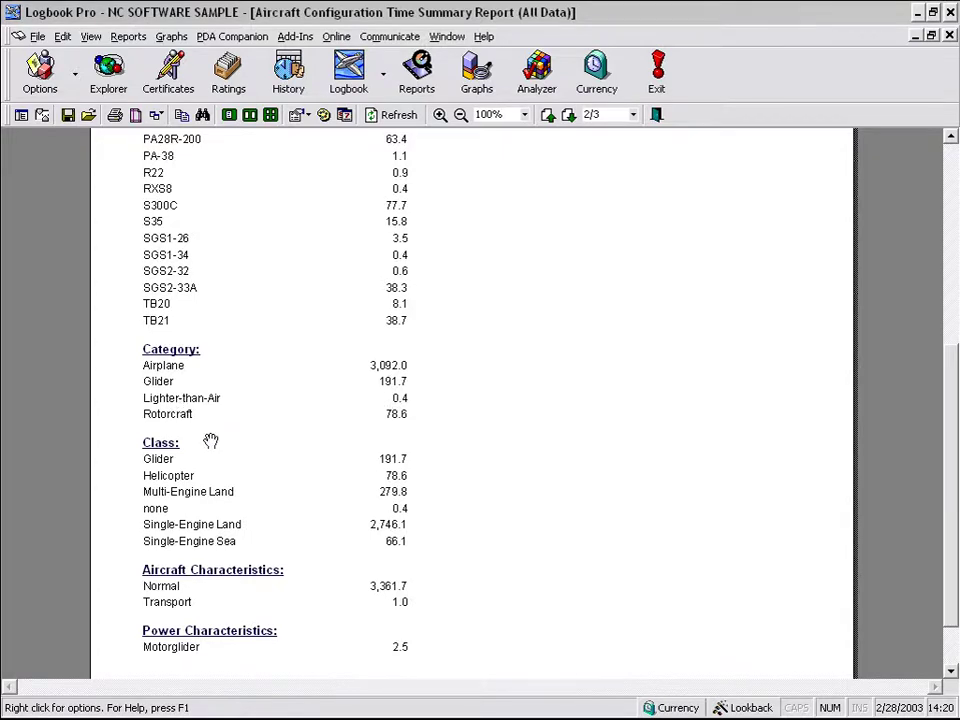
{"action": "left_click_drag", "start_coordinate": [461, 514], "coordinate": [473, 419]}
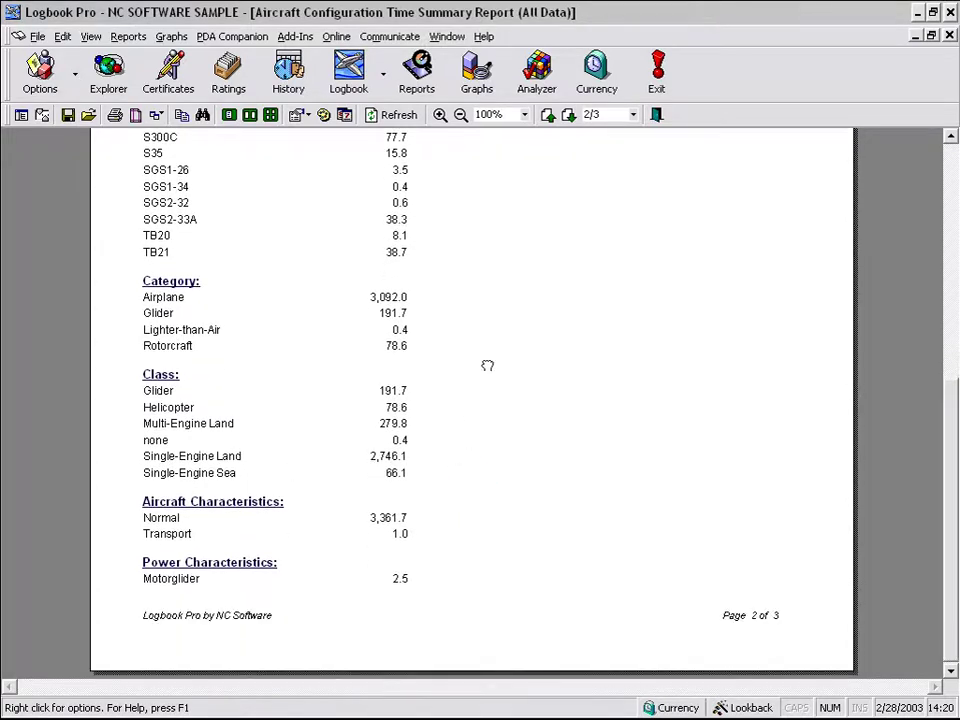
{"action": "left_click", "coordinate": [568, 116]}
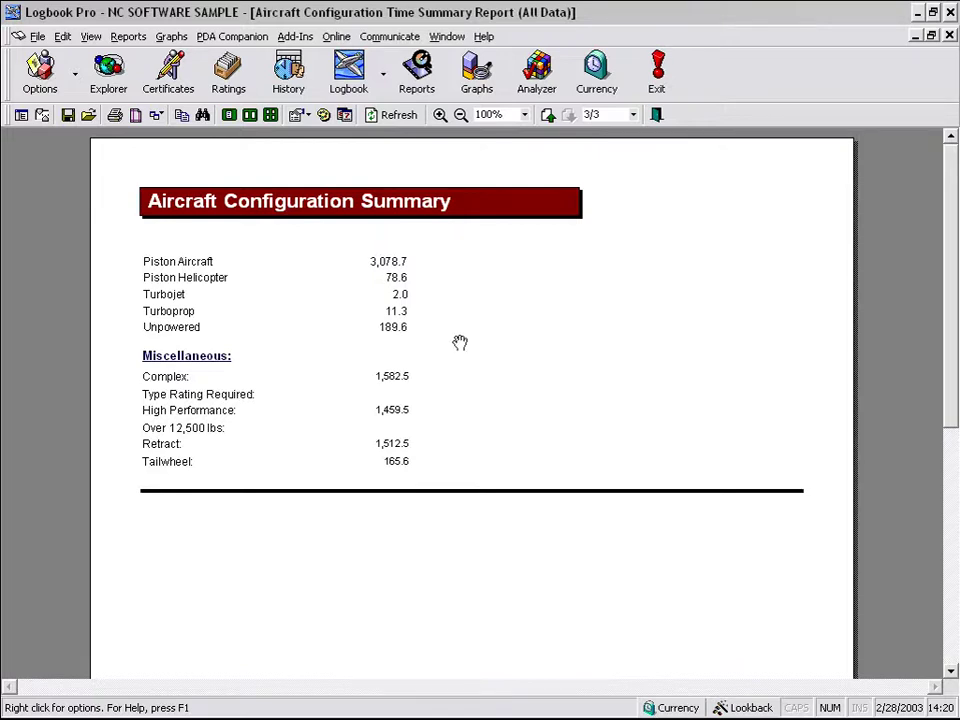
{"action": "left_click", "coordinate": [548, 114]}
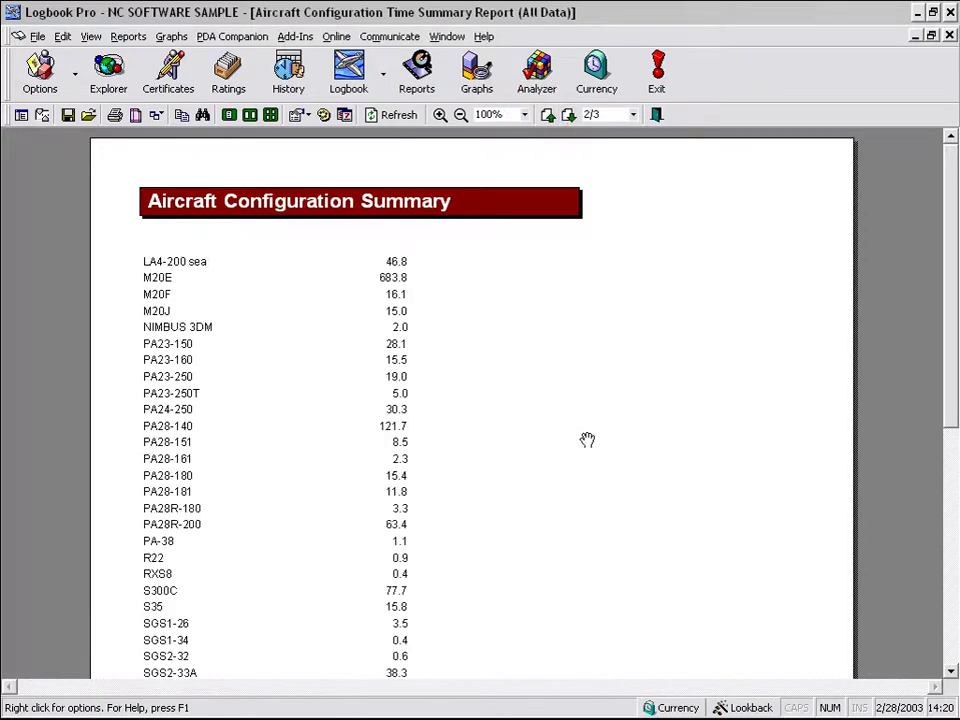
{"action": "left_click_drag", "start_coordinate": [611, 628], "coordinate": [628, 332]}
{"action": "left_click_drag", "start_coordinate": [637, 535], "coordinate": [650, 373]}
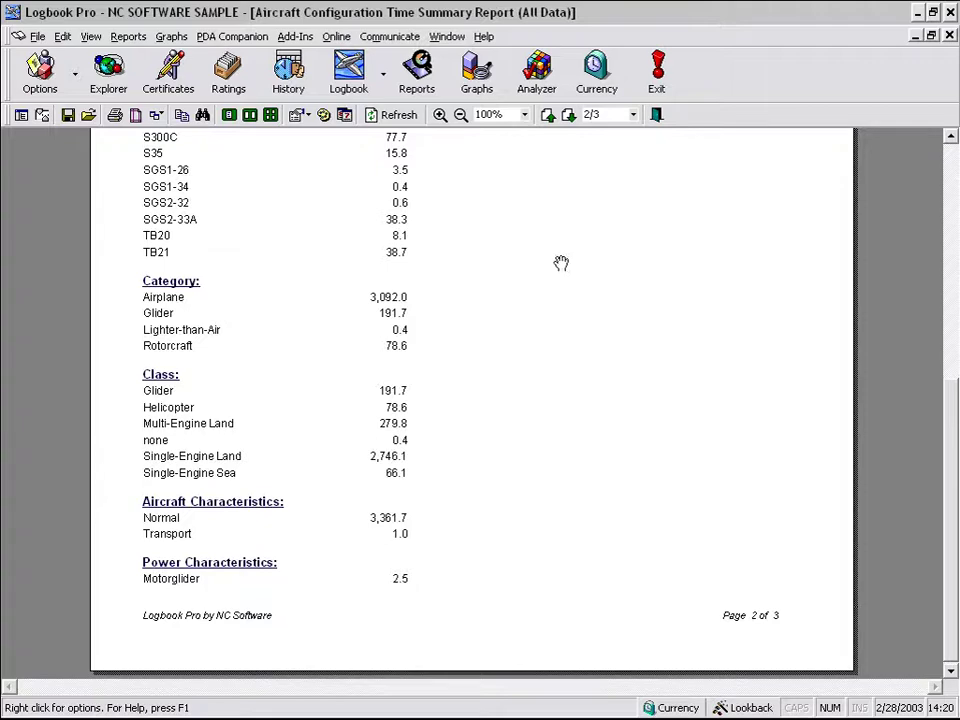
{"action": "scroll", "coordinate": [561, 263], "scroll_direction": "up", "scroll_amount": 5}
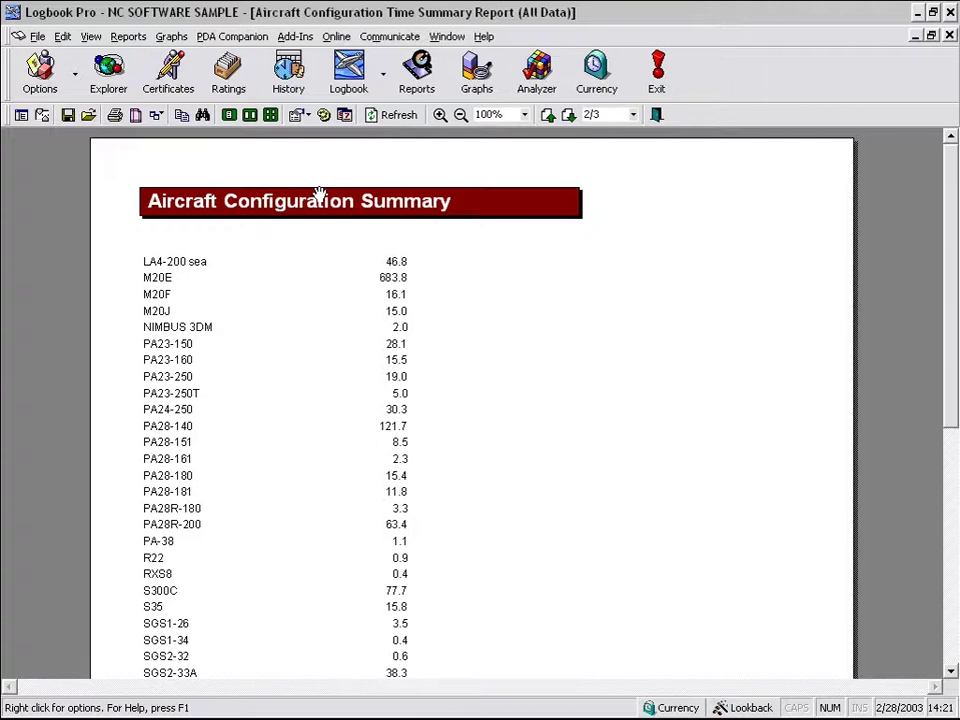
Display the table of contents beside the Aircraft Configuration Summary report
{"action": "right_click", "coordinate": [455, 177]}
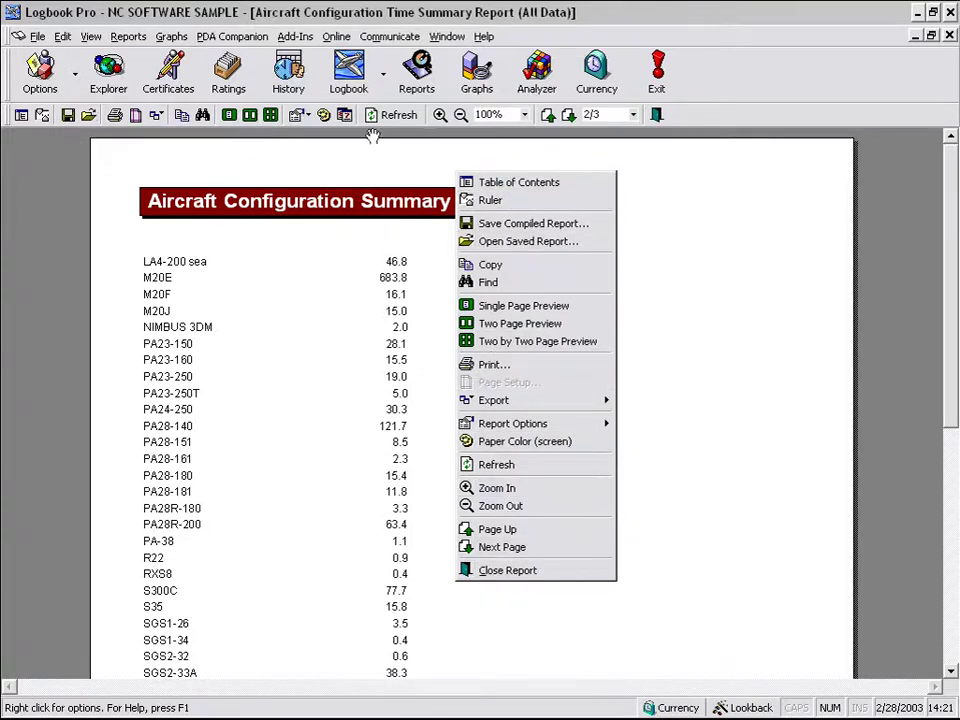
{"action": "left_click", "coordinate": [594, 183]}
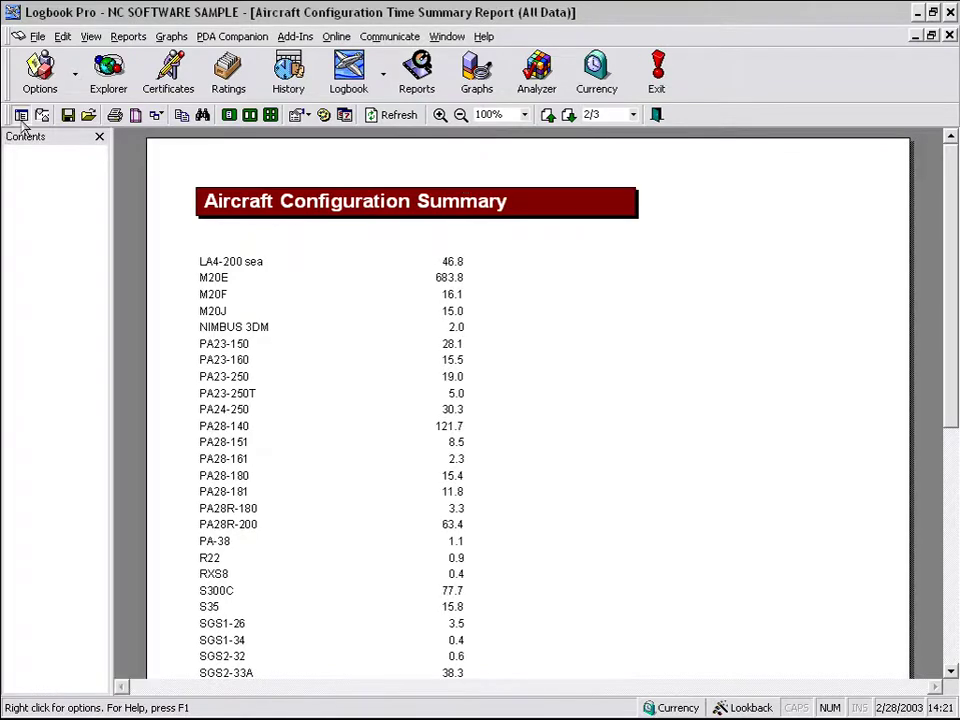
Hide the report's table of contents, and briefly show the rulers around the page before hiding them again
{"action": "left_click", "coordinate": [21, 116]}
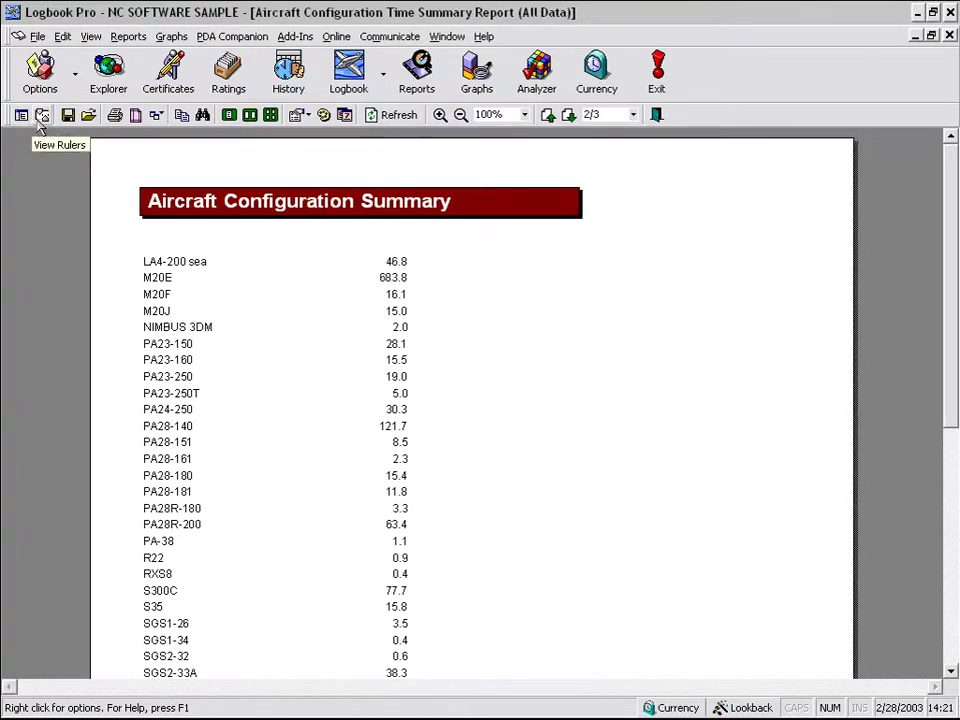
{"action": "left_click", "coordinate": [43, 117]}
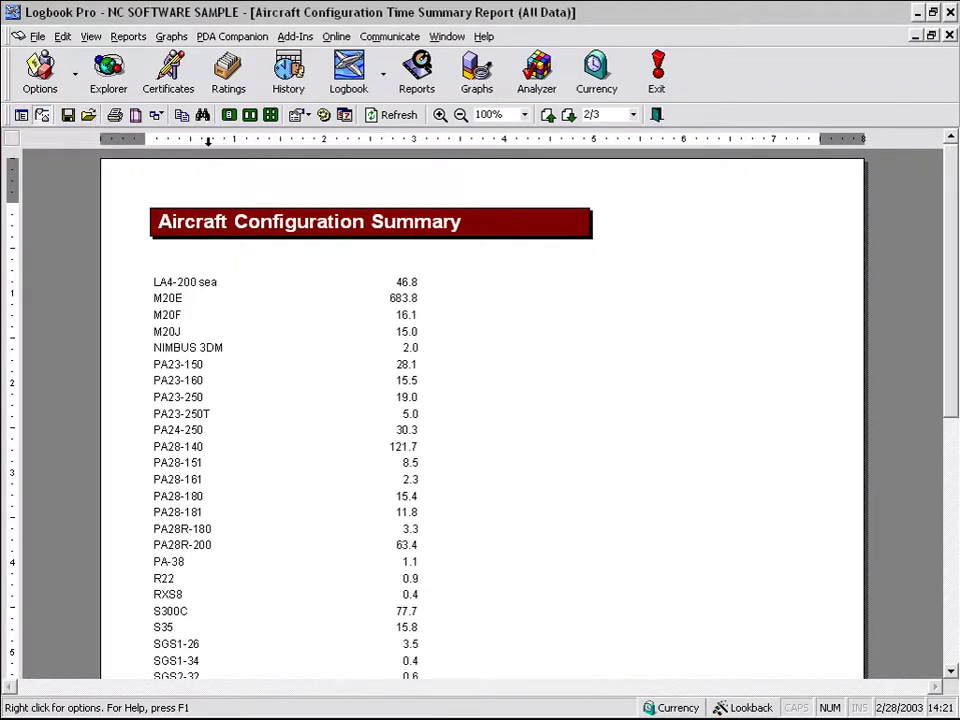
{"action": "left_click", "coordinate": [43, 117]}
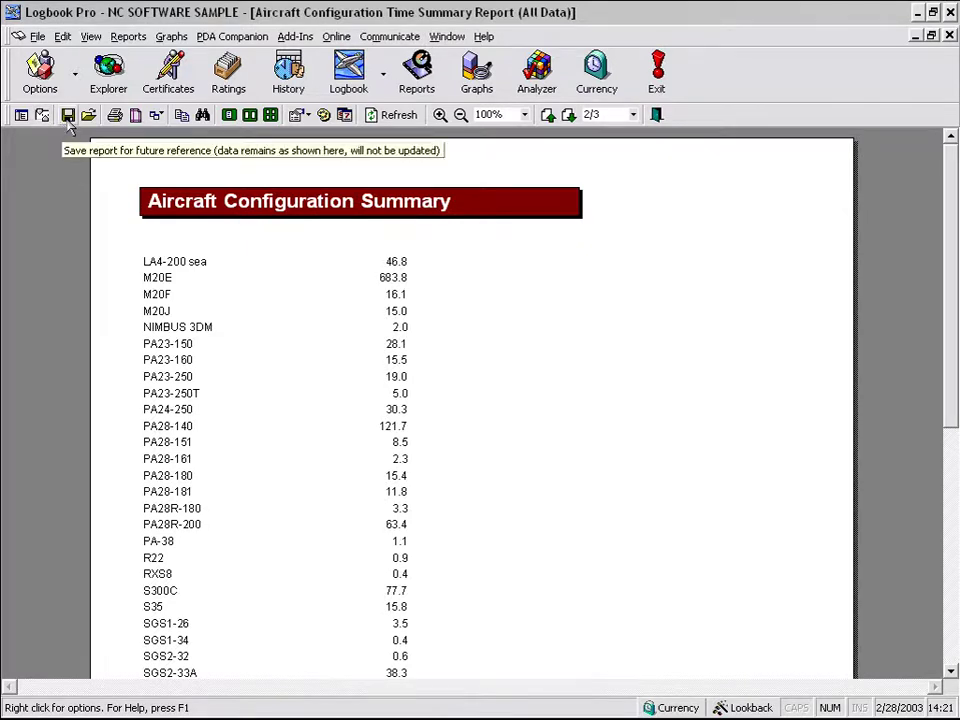
Review the options for saving the report as a Logbook Pro Report (.rdf) file and for opening a saved report, cancelling both
{"action": "left_click", "coordinate": [68, 115]}
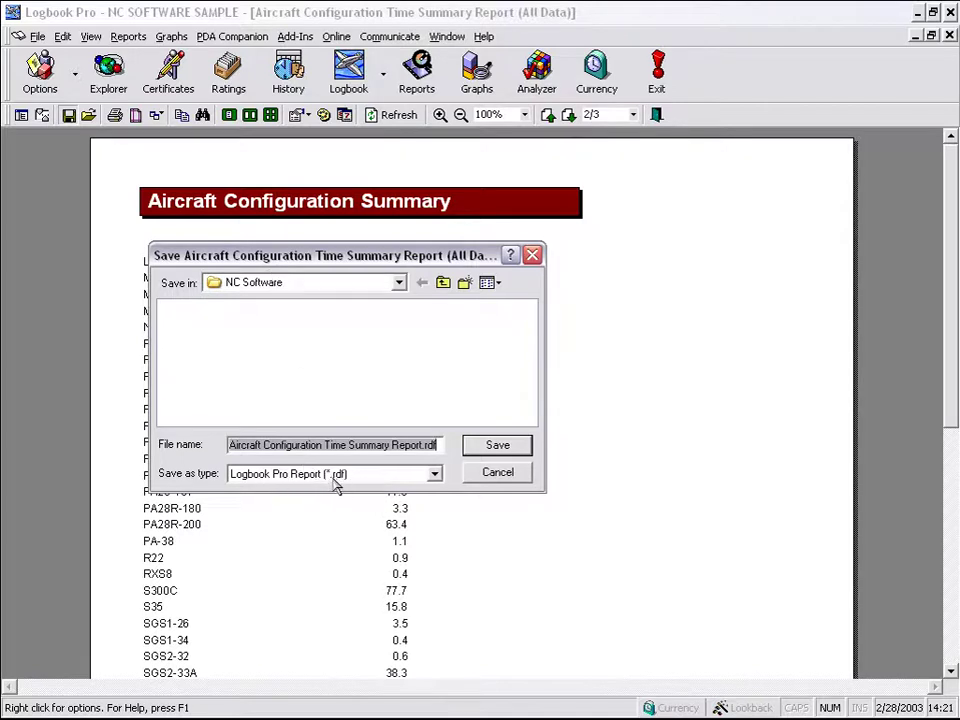
{"action": "left_click", "coordinate": [510, 478]}
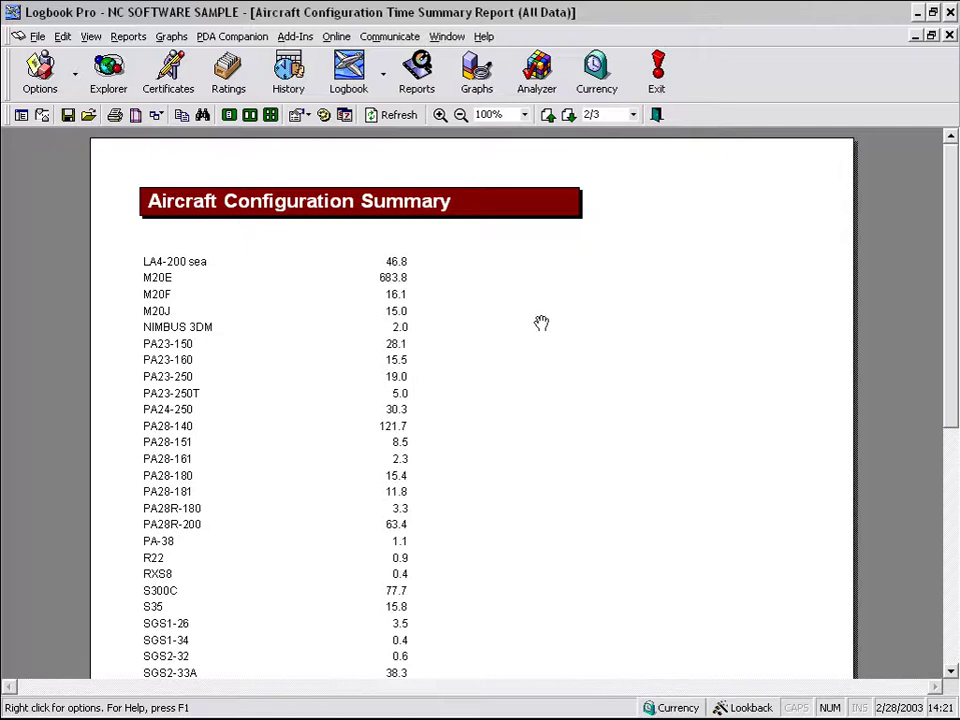
{"action": "left_click_drag", "start_coordinate": [478, 306], "coordinate": [529, 341]}
{"action": "left_click", "coordinate": [88, 115]}
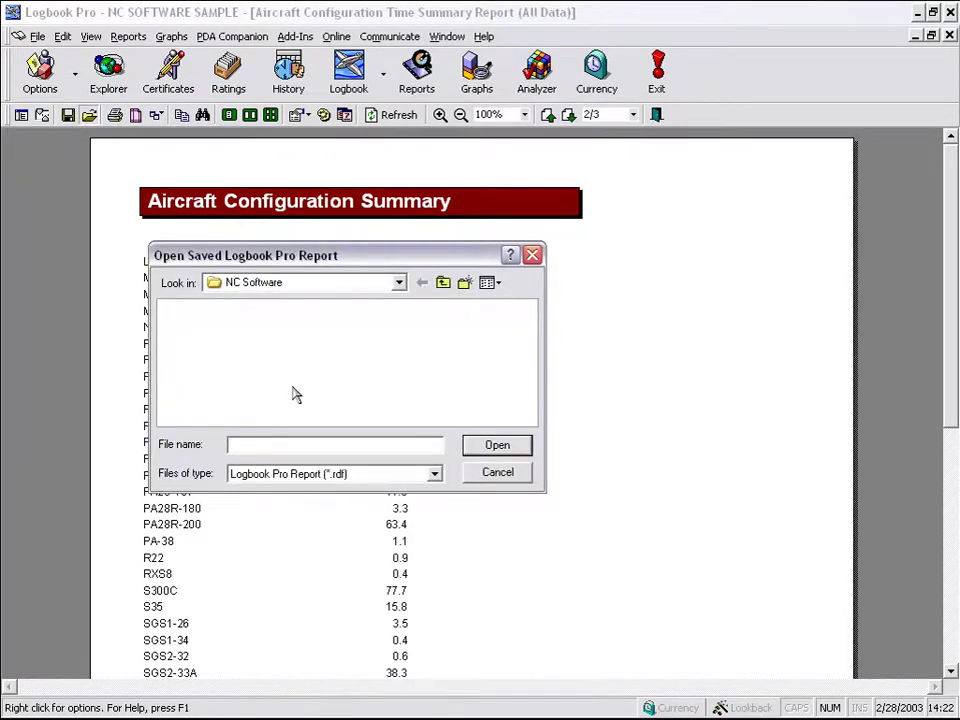
{"action": "left_click", "coordinate": [492, 474]}
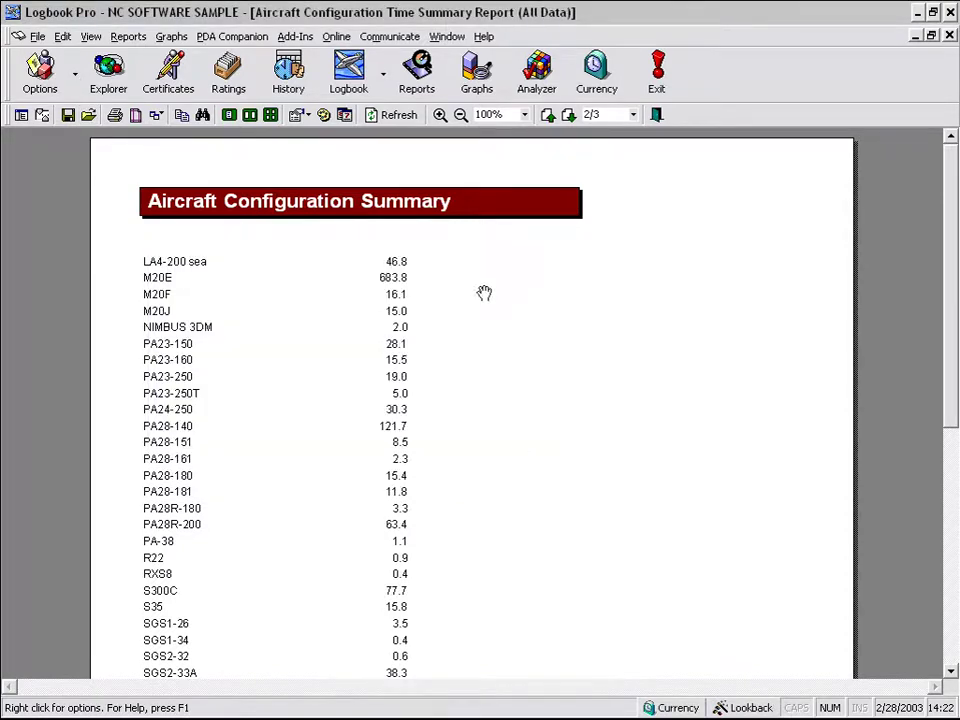
Review the report's print options and its page setup for paper, orientation and margins, without printing or changing anything
{"action": "left_click", "coordinate": [115, 115]}
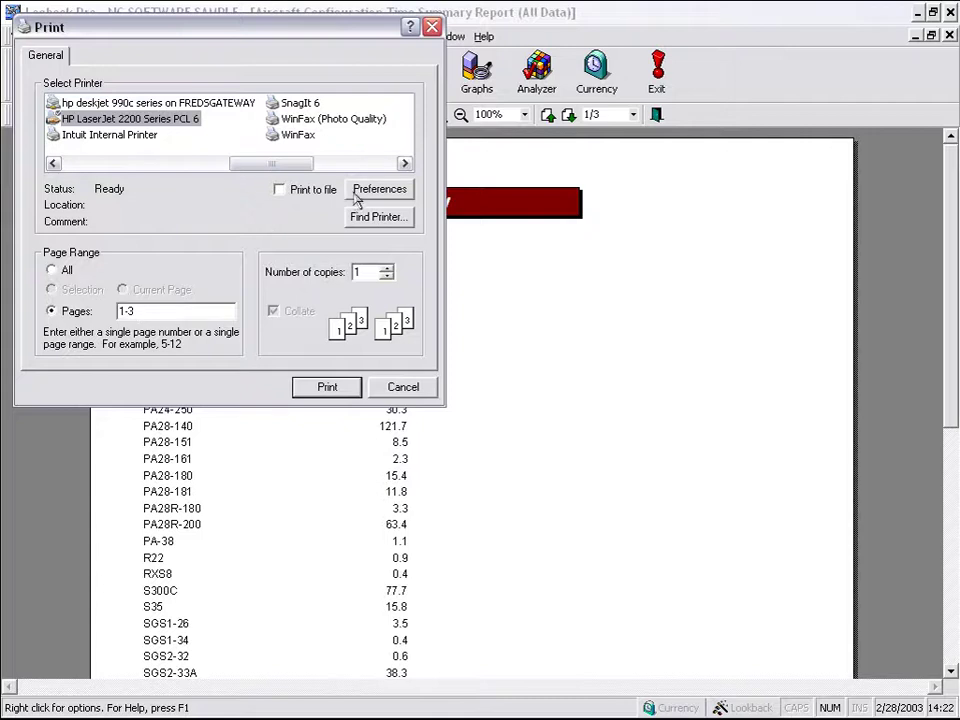
{"action": "left_click", "coordinate": [403, 386]}
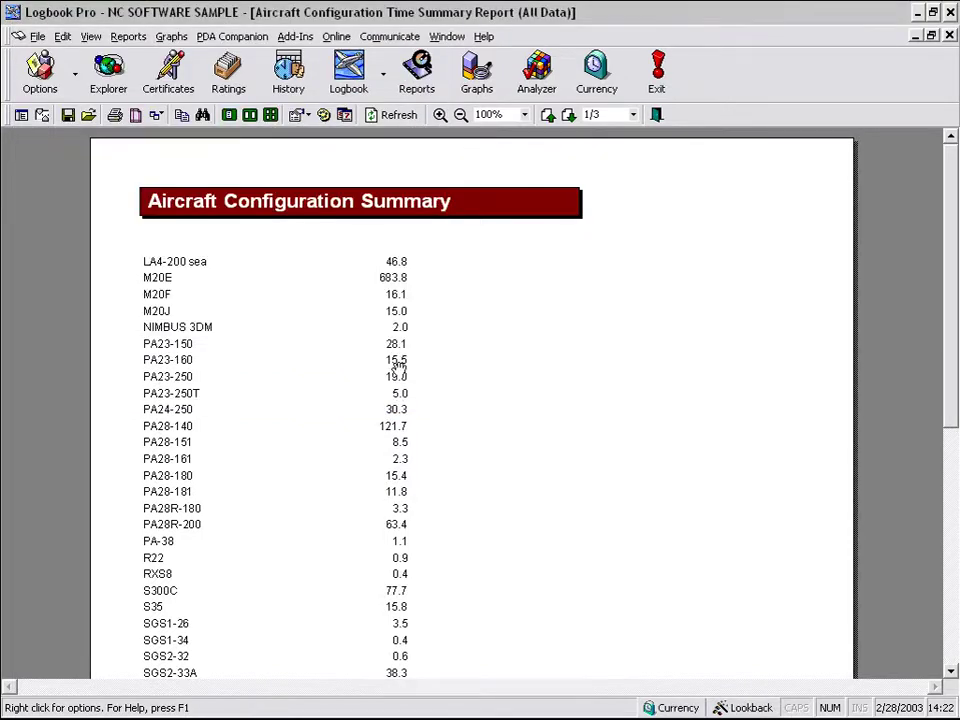
{"action": "left_click", "coordinate": [140, 116]}
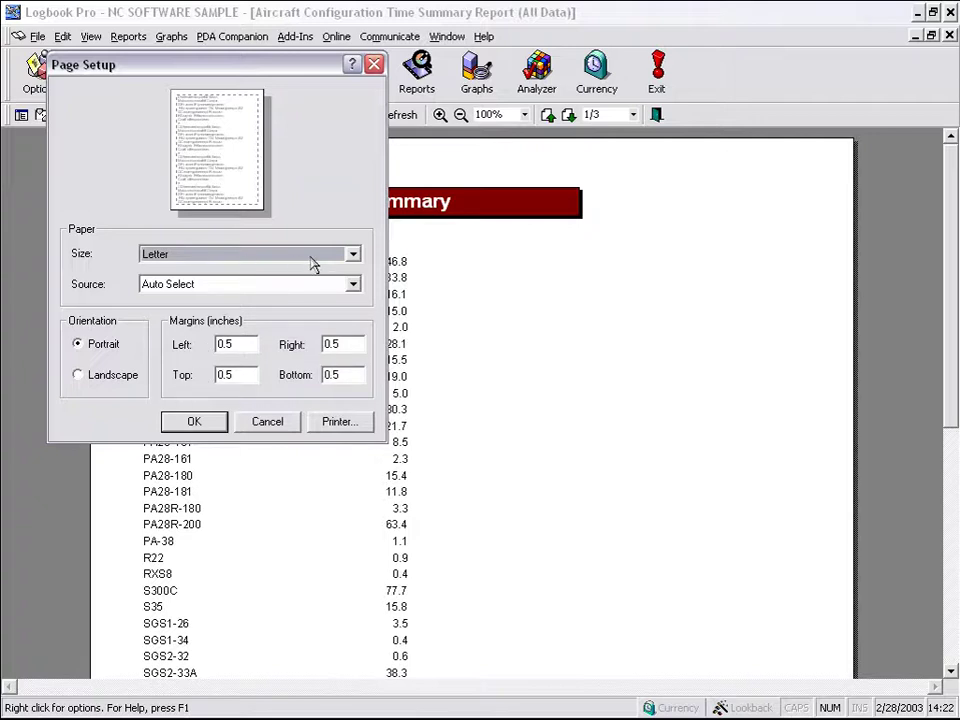
{"action": "left_click", "coordinate": [267, 421]}
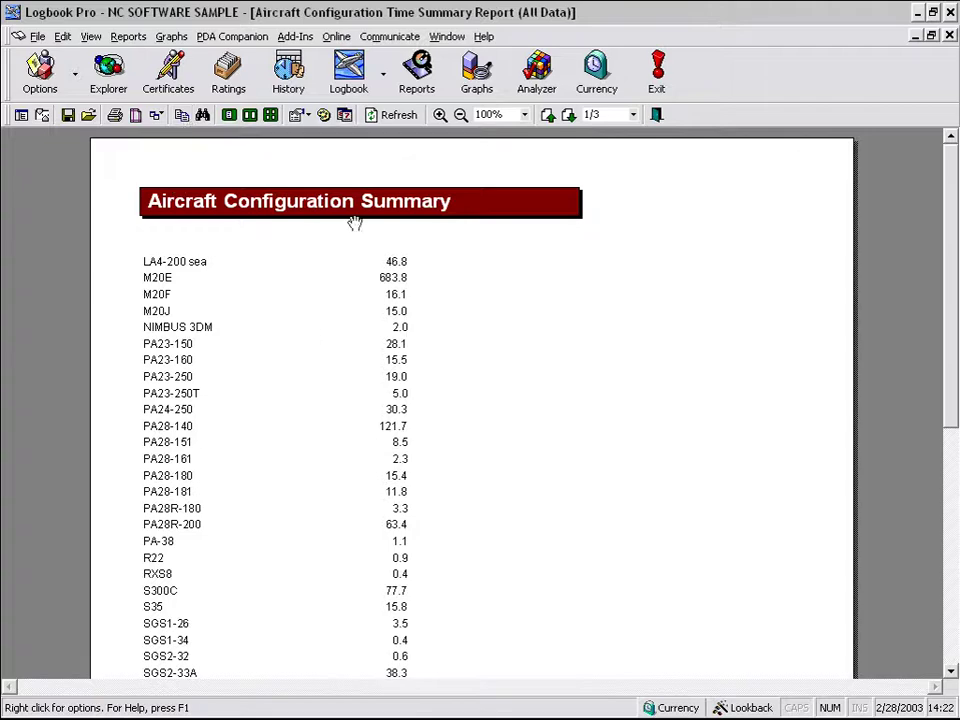
{"action": "left_click_drag", "start_coordinate": [675, 461], "coordinate": [711, 563]}
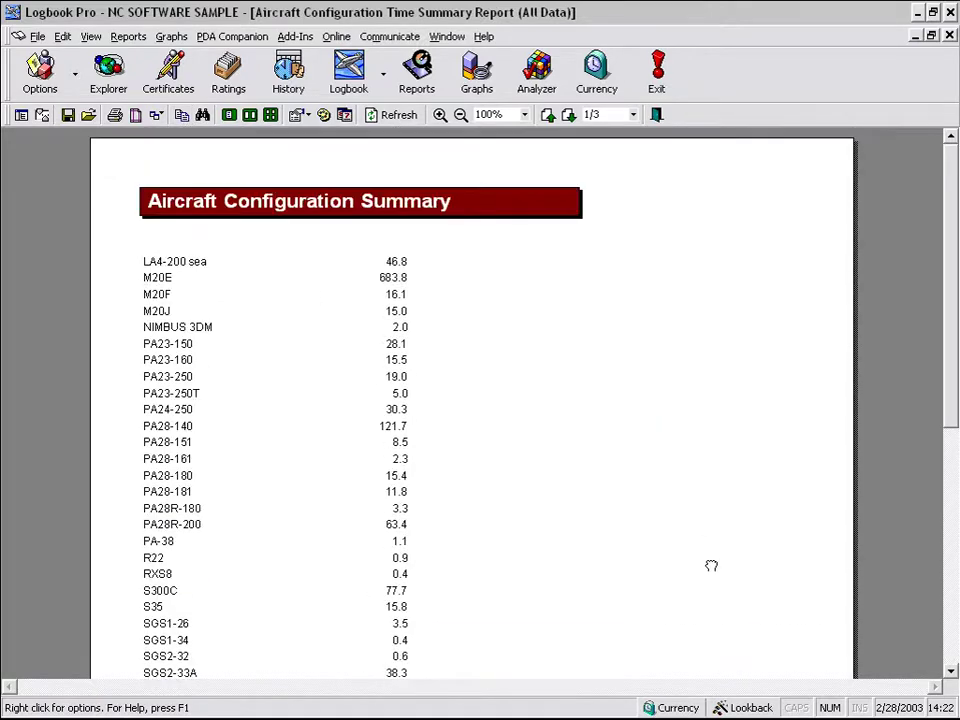
Search the report downward for PA-38, close the search, and return to the beginning of the page
{"action": "left_click", "coordinate": [202, 116]}
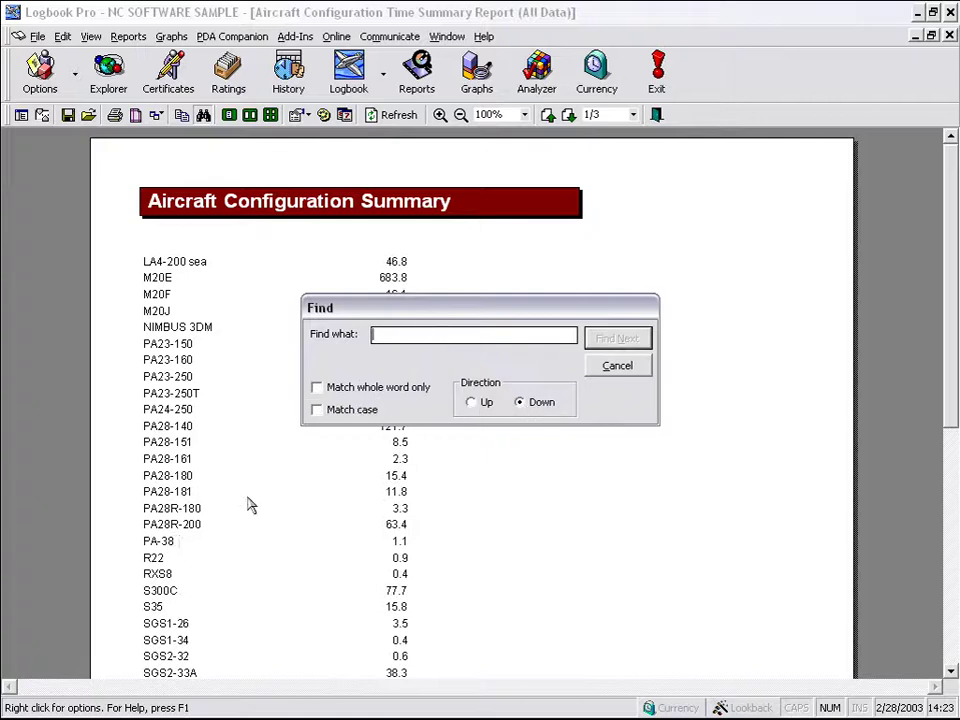
{"action": "type", "text": "PA-38"}
{"action": "key", "text": "Return"}
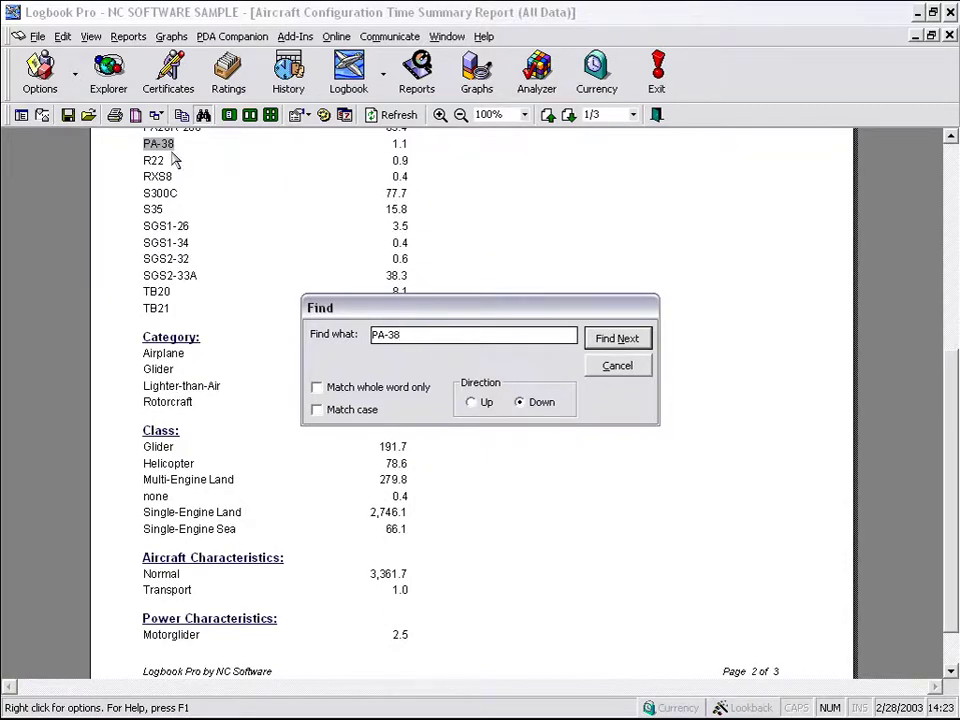
{"action": "left_click", "coordinate": [610, 340]}
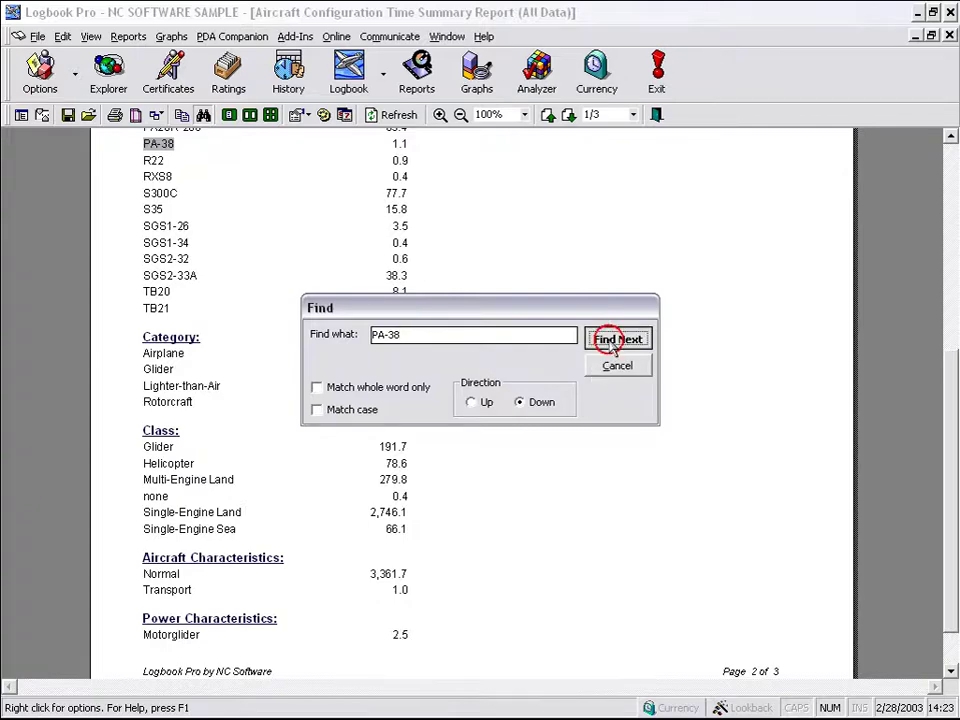
{"action": "left_click_drag", "start_coordinate": [527, 314], "coordinate": [508, 261]}
{"action": "left_click", "coordinate": [596, 288]}
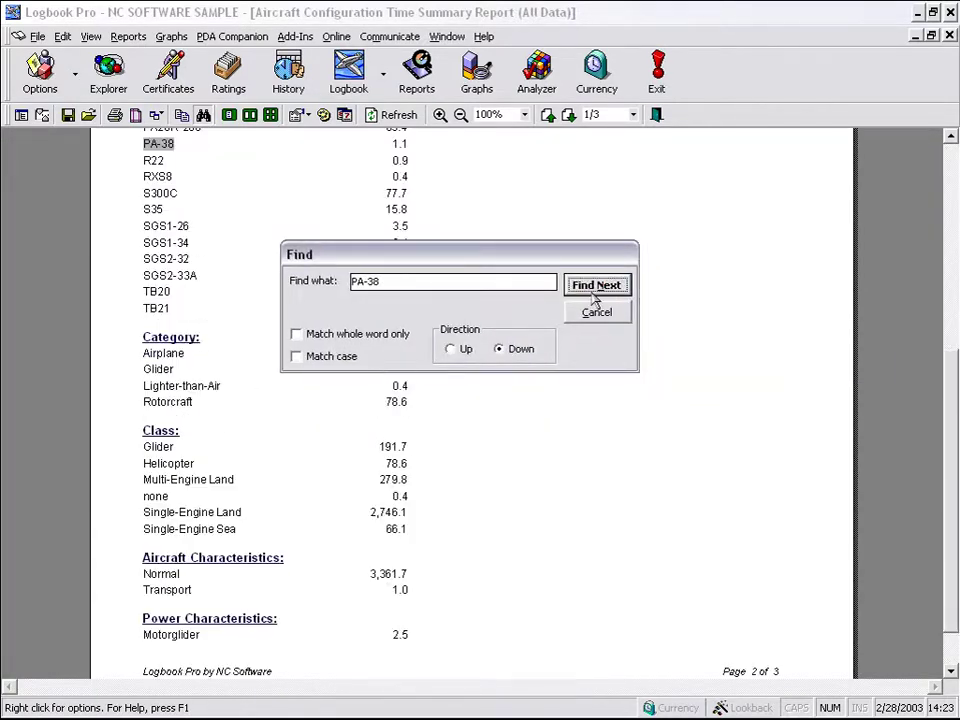
{"action": "left_click", "coordinate": [597, 312]}
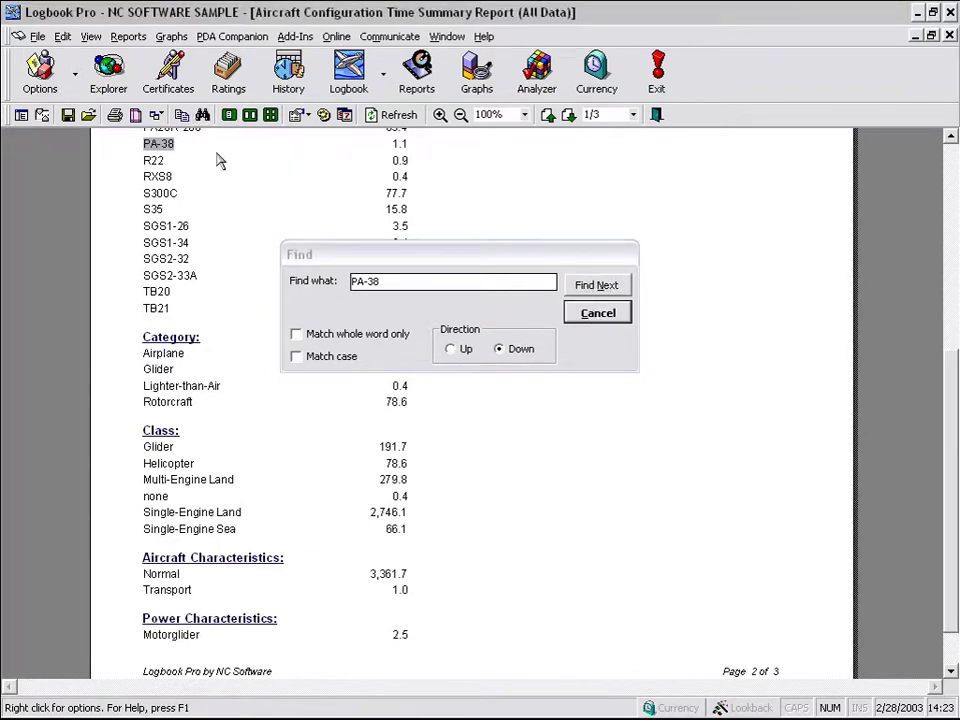
{"action": "left_click_drag", "start_coordinate": [676, 205], "coordinate": [684, 377]}
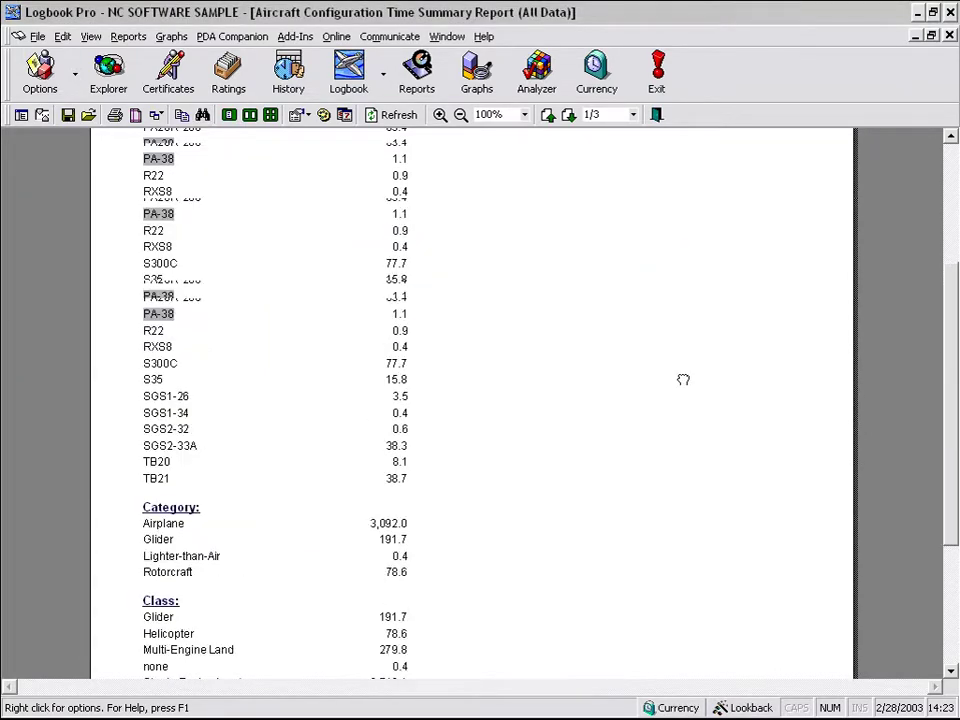
{"action": "left_click_drag", "start_coordinate": [602, 210], "coordinate": [631, 394]}
{"action": "left_click_drag", "start_coordinate": [607, 345], "coordinate": [607, 379]}
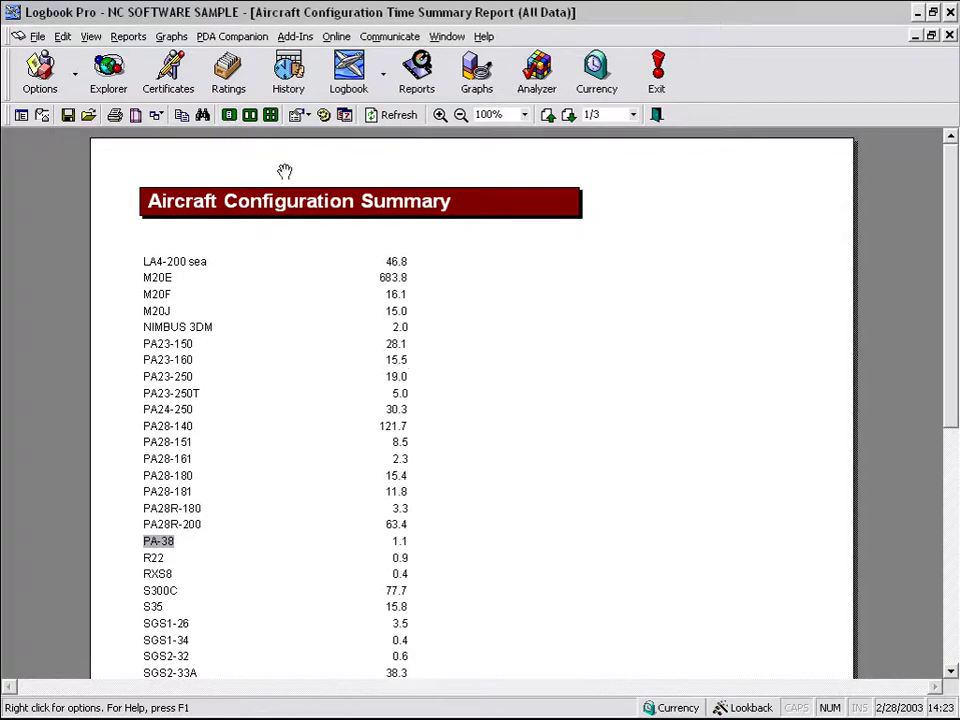
Preview the report in two-page and two-by-two layouts, open its first page from the overview, and return to the single-page view
{"action": "left_click", "coordinate": [252, 116]}
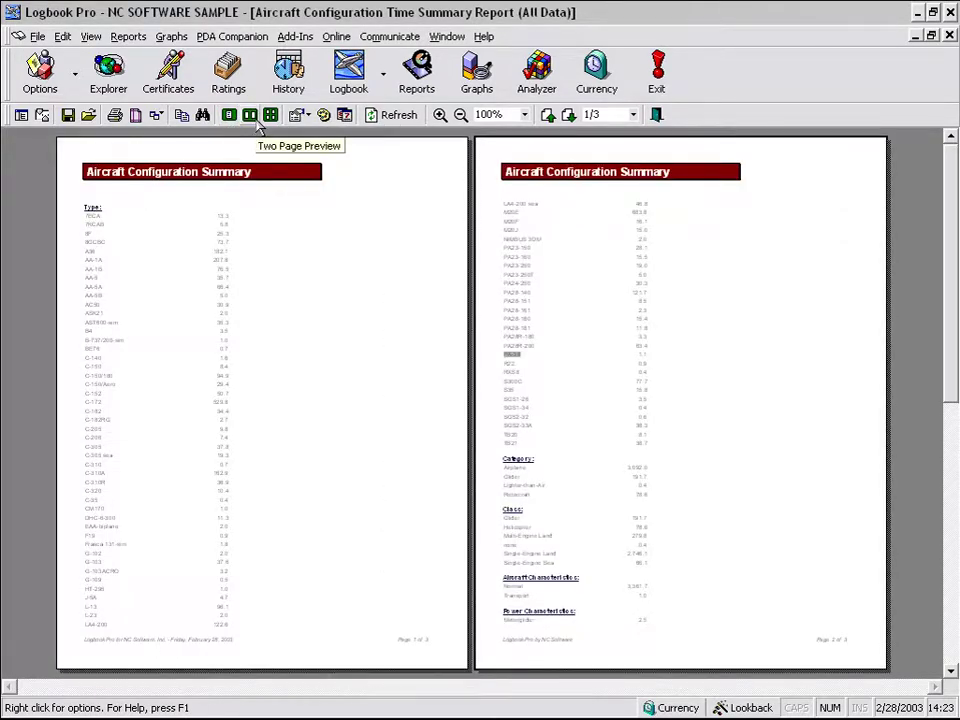
{"action": "left_click", "coordinate": [642, 215]}
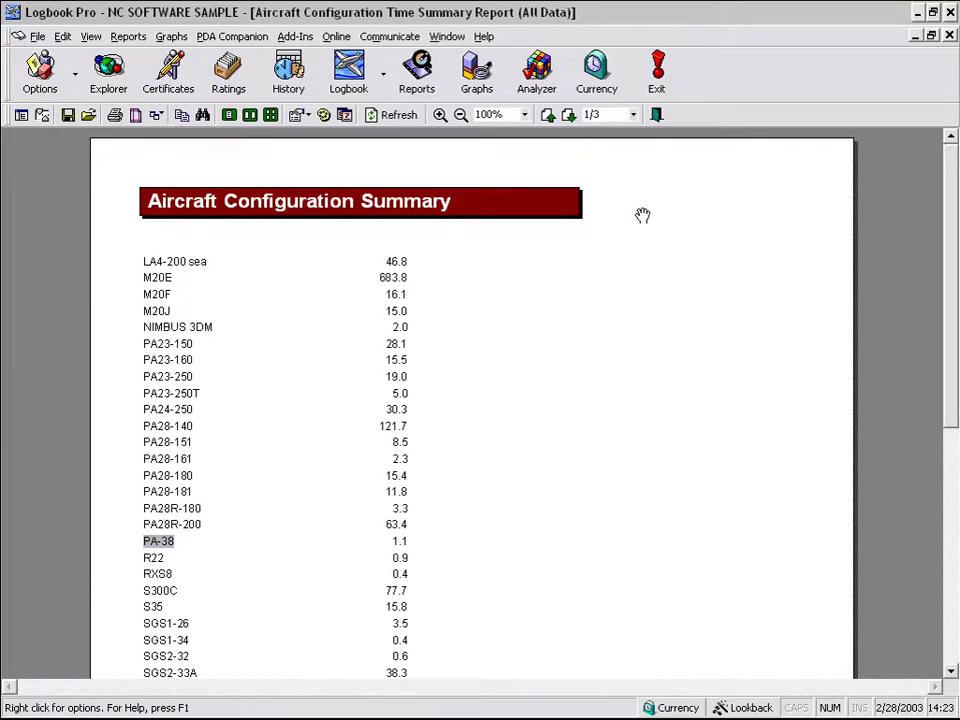
{"action": "left_click", "coordinate": [270, 114]}
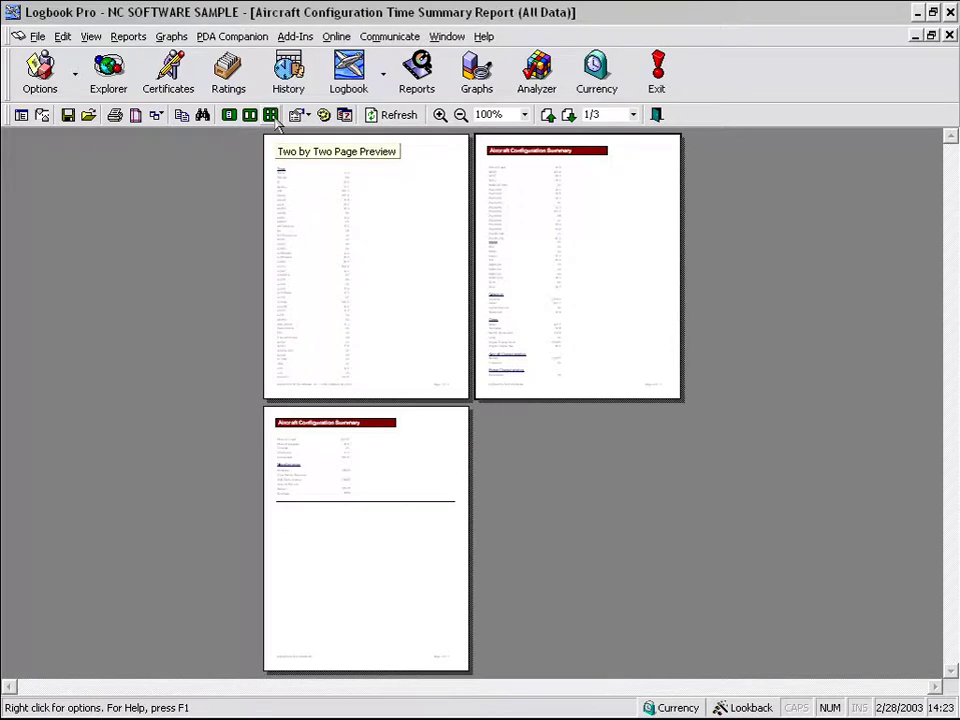
{"action": "left_click", "coordinate": [343, 221]}
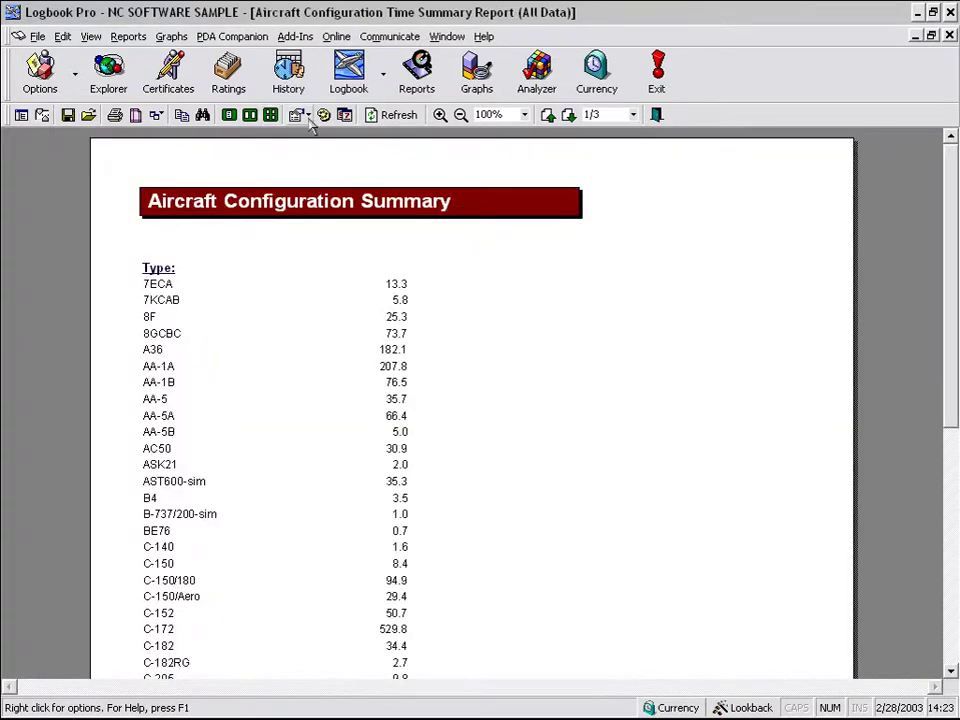
{"action": "left_click", "coordinate": [272, 114]}
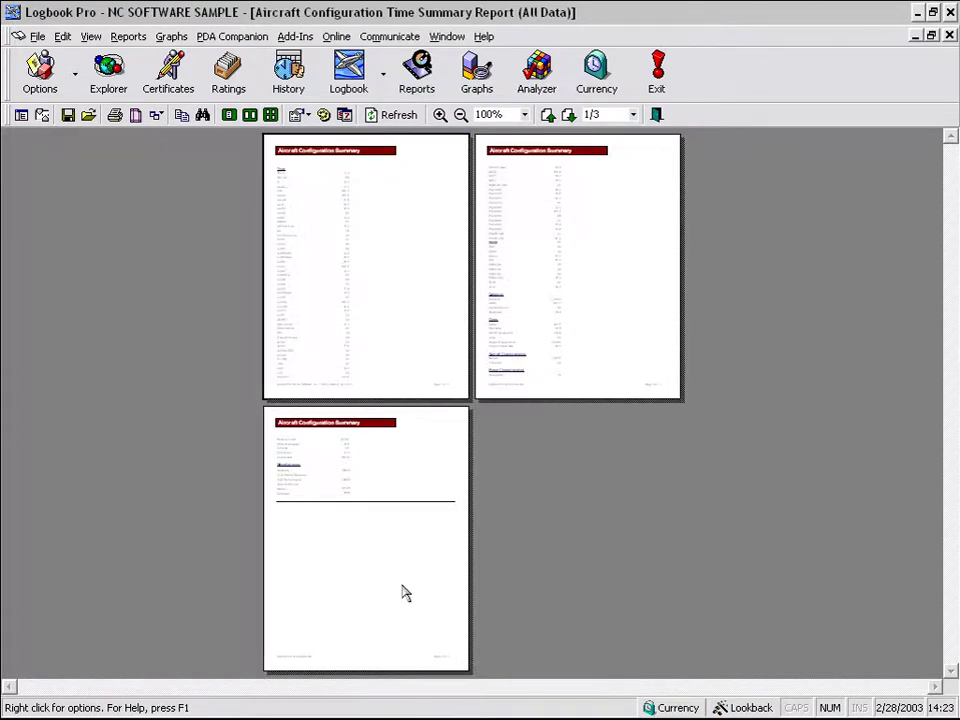
{"action": "left_click", "coordinate": [229, 114]}
Show the personalized user information at the top of the report and turn it off again
{"action": "left_click", "coordinate": [299, 115]}
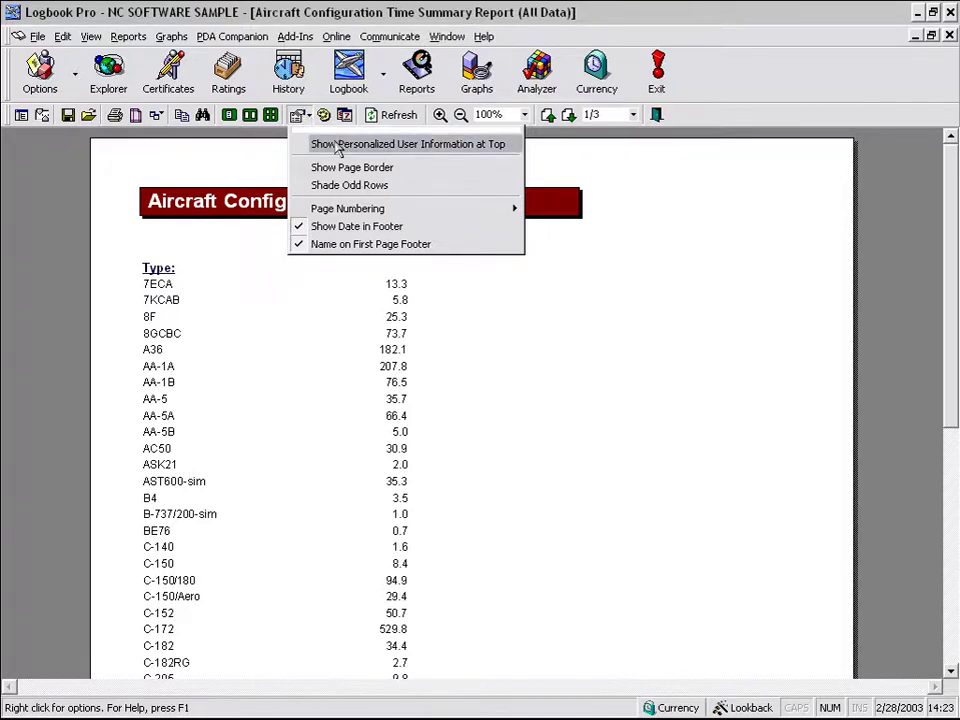
{"action": "left_click", "coordinate": [338, 146]}
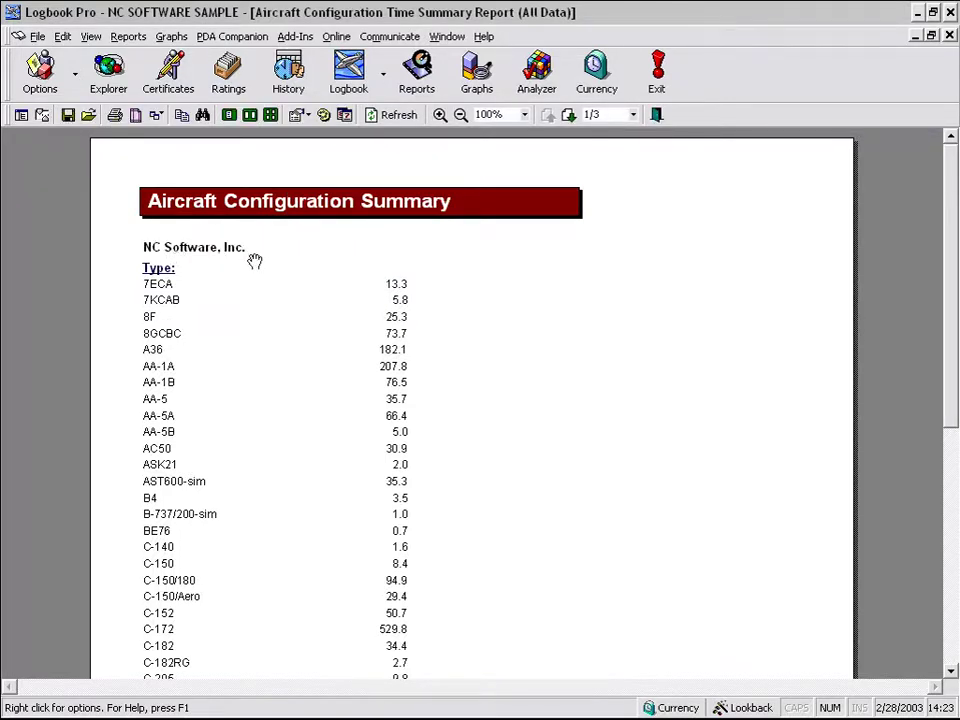
{"action": "left_click", "coordinate": [298, 114]}
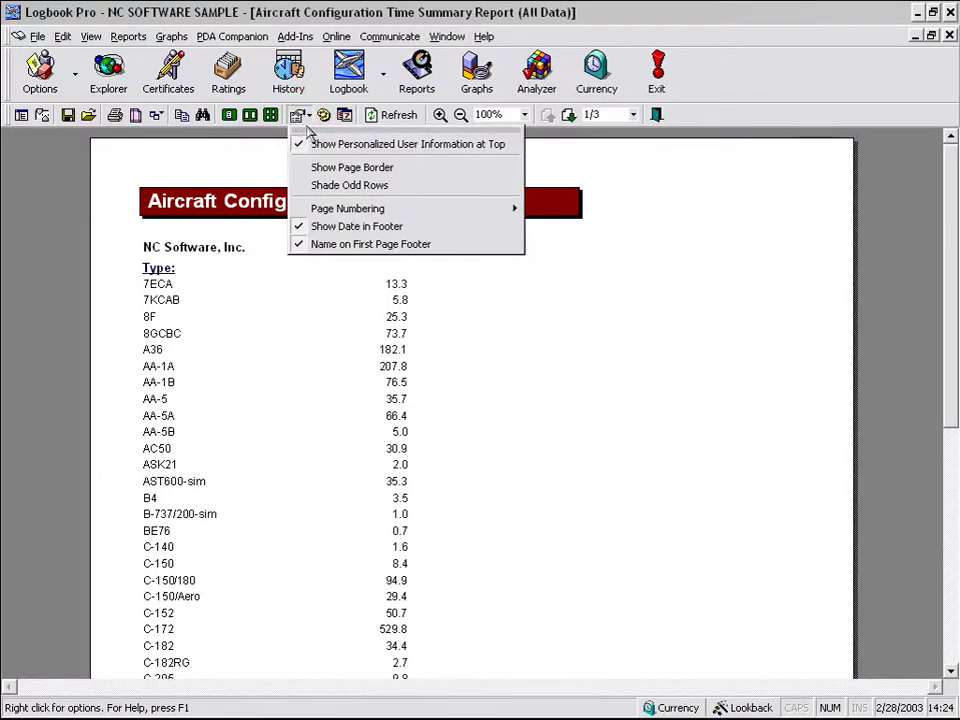
{"action": "left_click", "coordinate": [311, 143]}
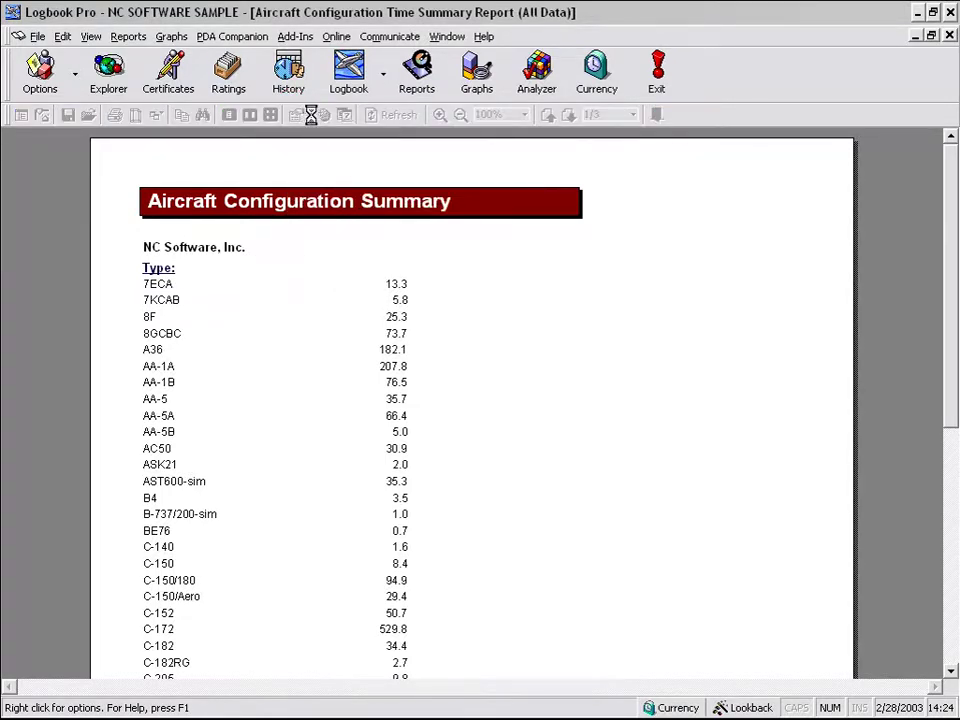
Add a page border to the report, inspect it along the page, and remove it again
{"action": "left_click", "coordinate": [298, 114]}
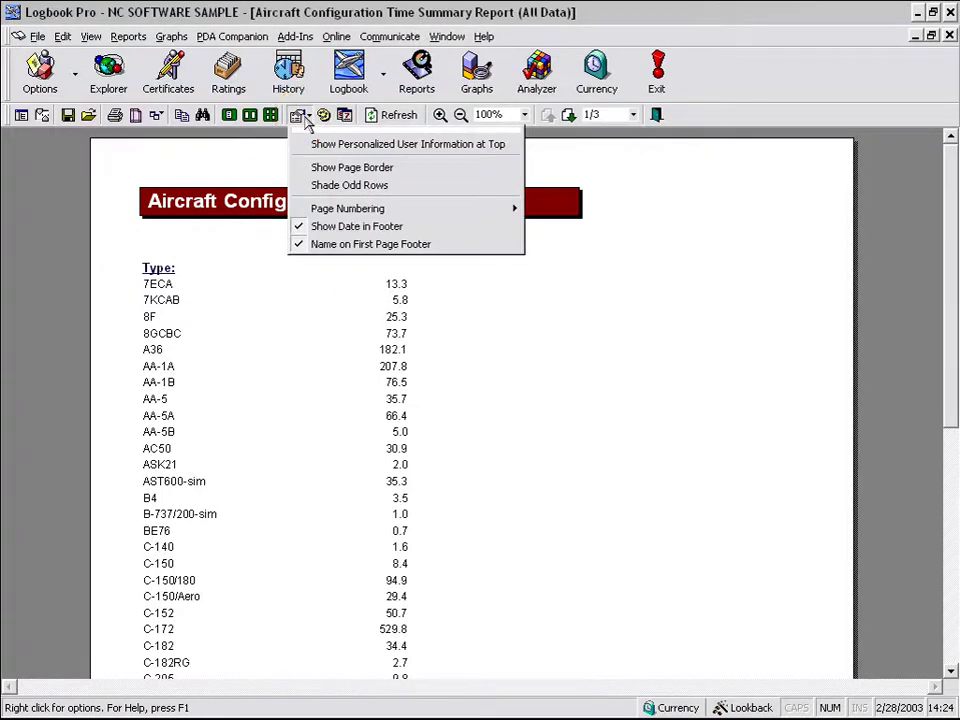
{"action": "left_click", "coordinate": [314, 167]}
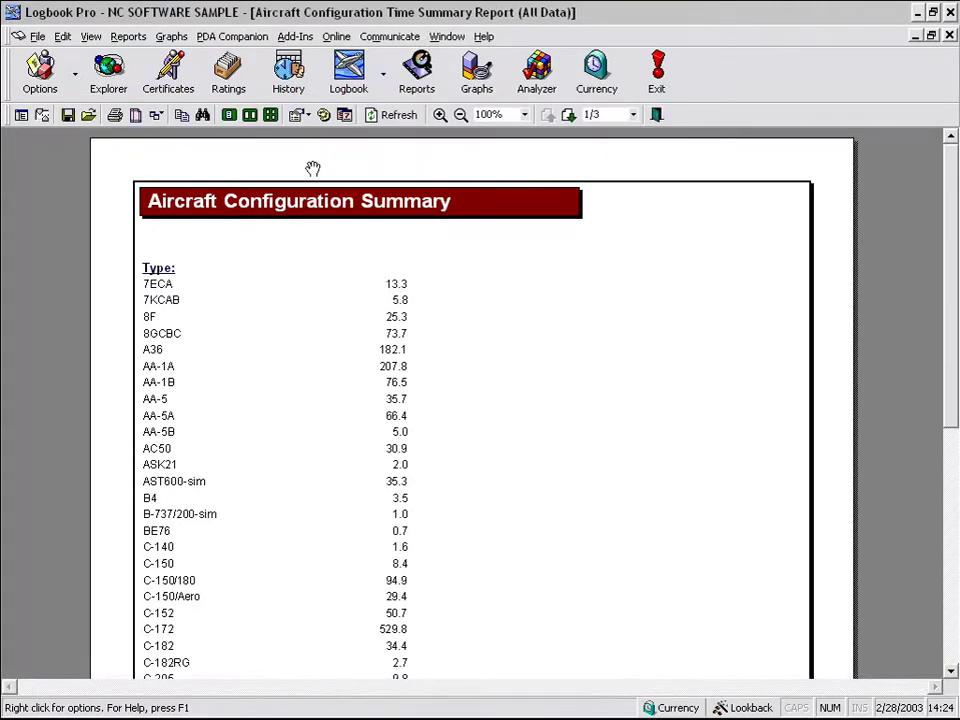
{"action": "scroll", "coordinate": [553, 373], "scroll_direction": "down", "scroll_amount": 3}
{"action": "scroll", "coordinate": [541, 228], "scroll_direction": "up", "scroll_amount": 3}
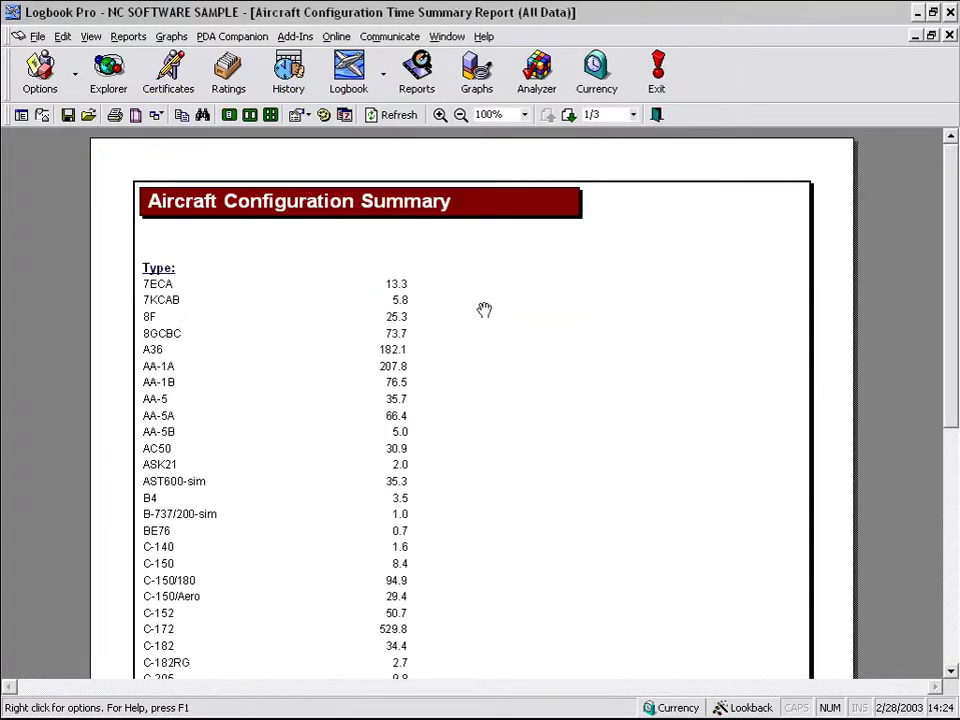
{"action": "left_click", "coordinate": [300, 114]}
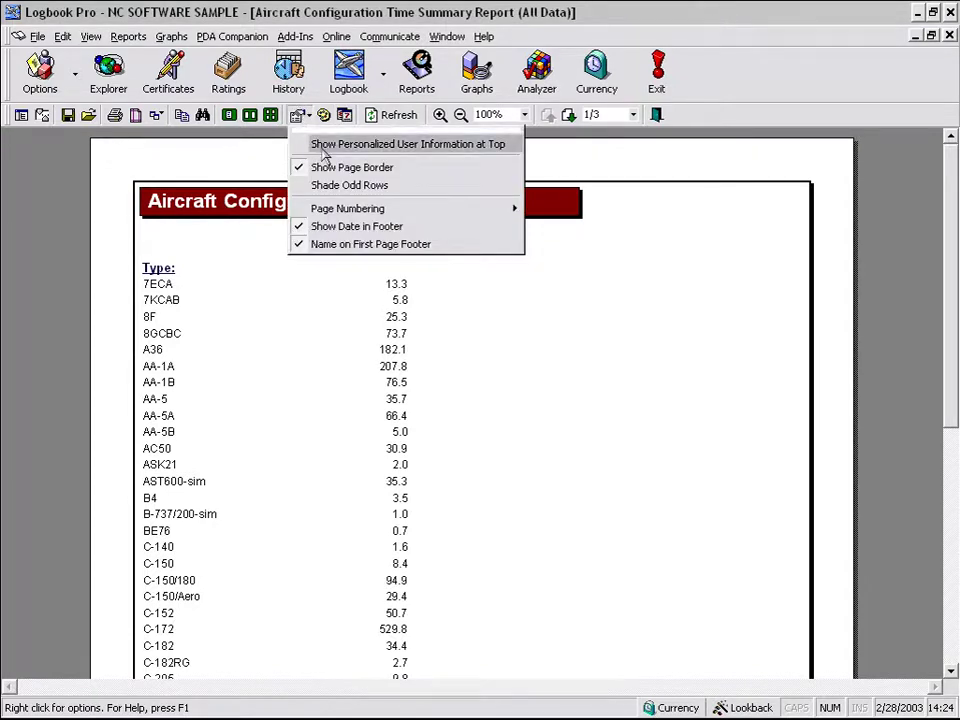
{"action": "left_click", "coordinate": [314, 166]}
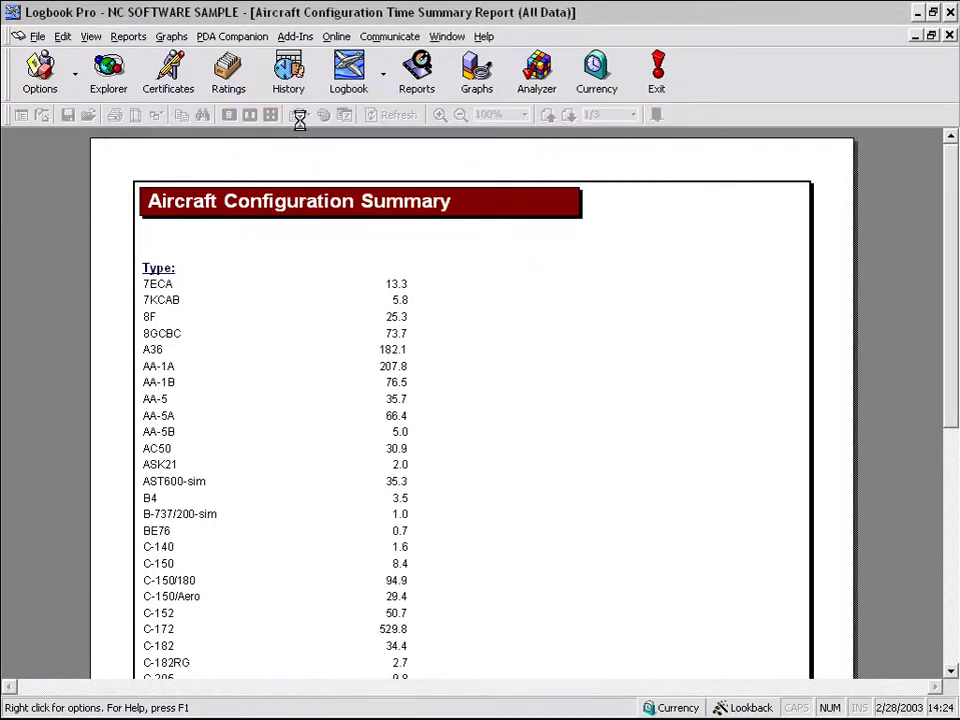
Turn on shading of odd rows for the Aircraft Configuration Summary report
{"action": "left_click", "coordinate": [301, 115]}
{"action": "left_click", "coordinate": [318, 184]}
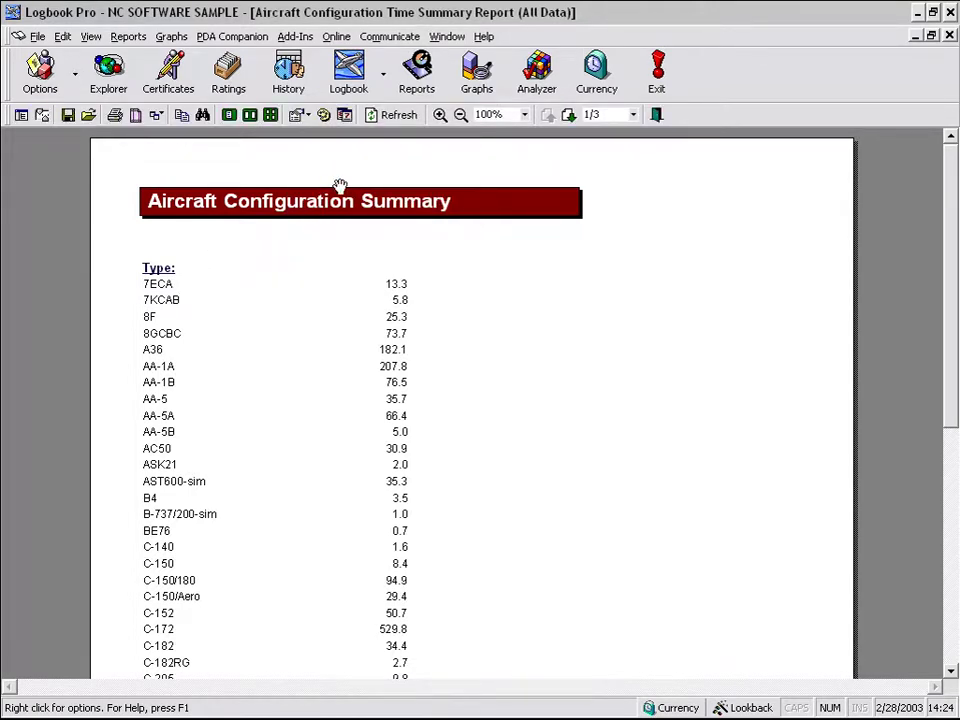
{"action": "left_click_drag", "start_coordinate": [348, 172], "coordinate": [350, 161]}
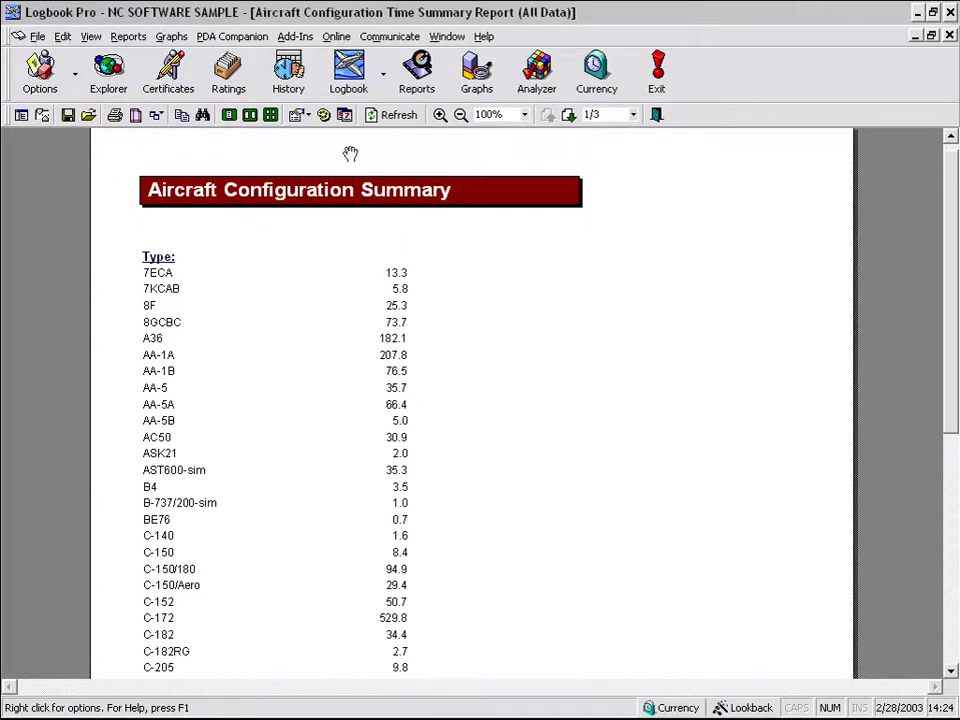
Turn off shading of odd rows for the Aircraft Configuration Summary report
{"action": "left_click", "coordinate": [301, 115]}
{"action": "left_click", "coordinate": [324, 180]}
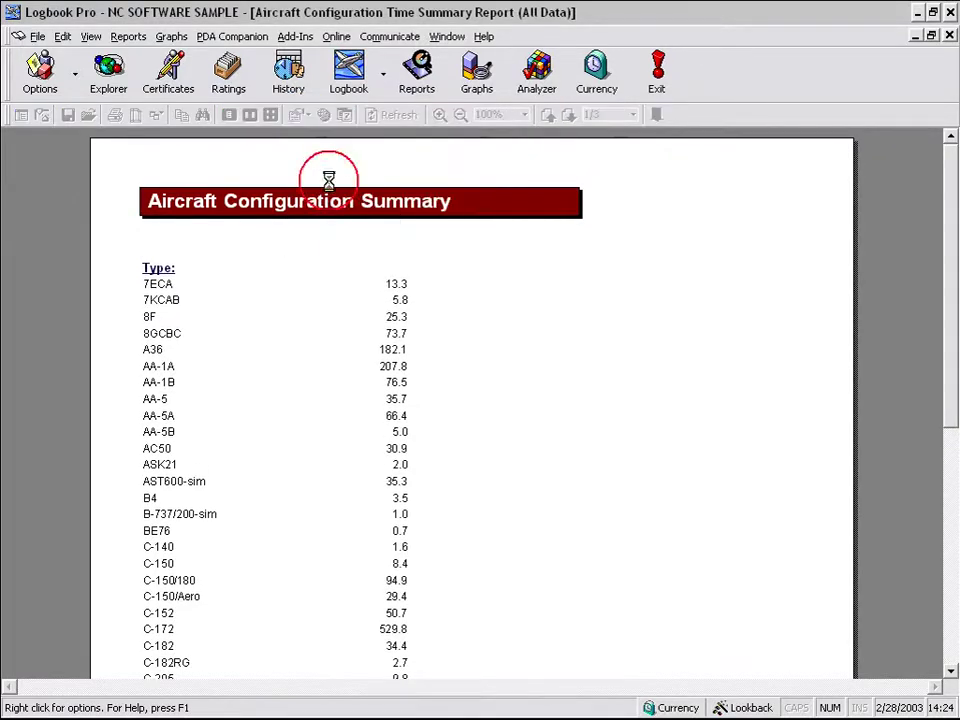
{"action": "left_click", "coordinate": [301, 115]}
{"action": "left_click", "coordinate": [355, 125]}
Review the report's page numbering, footer date and first-page name options, and inspect the footer of the first page
{"action": "left_click", "coordinate": [301, 115]}
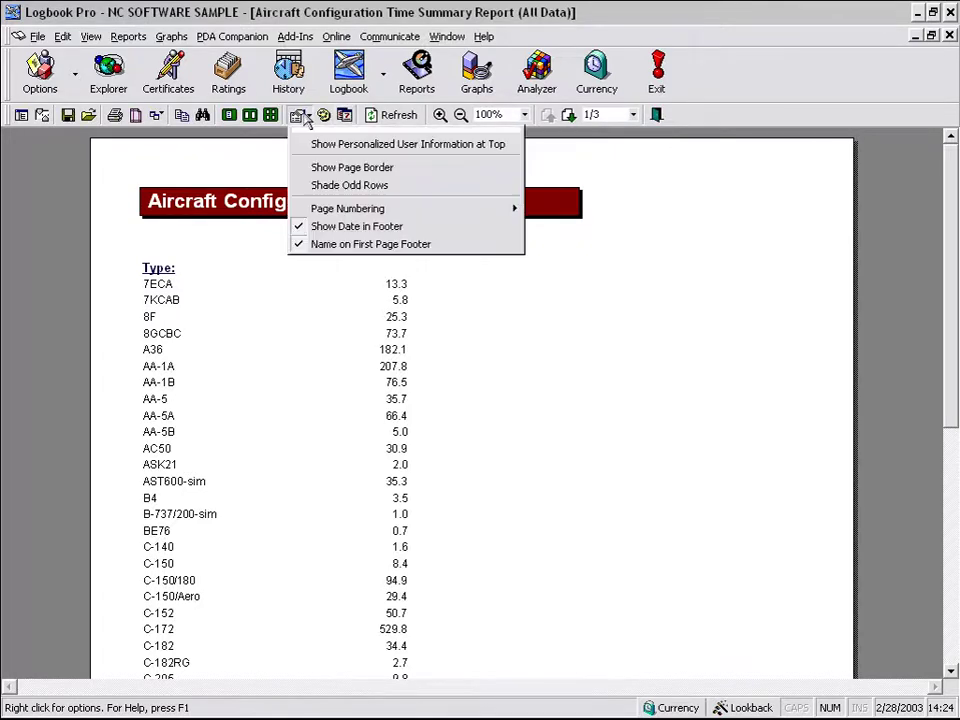
{"action": "mouse_move", "coordinate": [326, 212]}
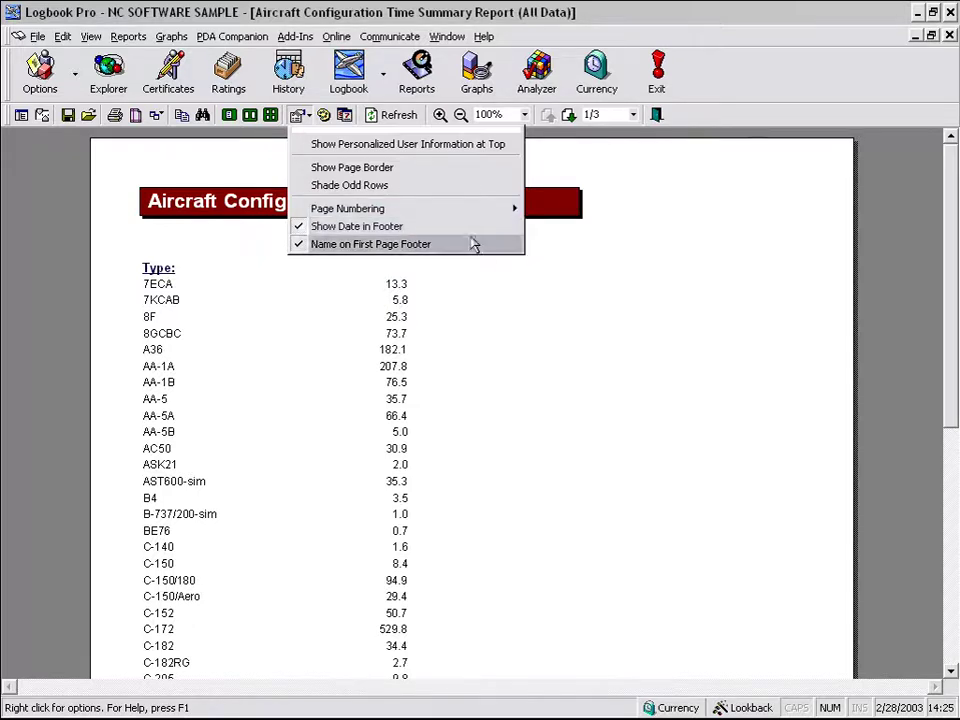
{"action": "left_click", "coordinate": [630, 390]}
{"action": "left_click_drag", "start_coordinate": [636, 497], "coordinate": [606, 167]}
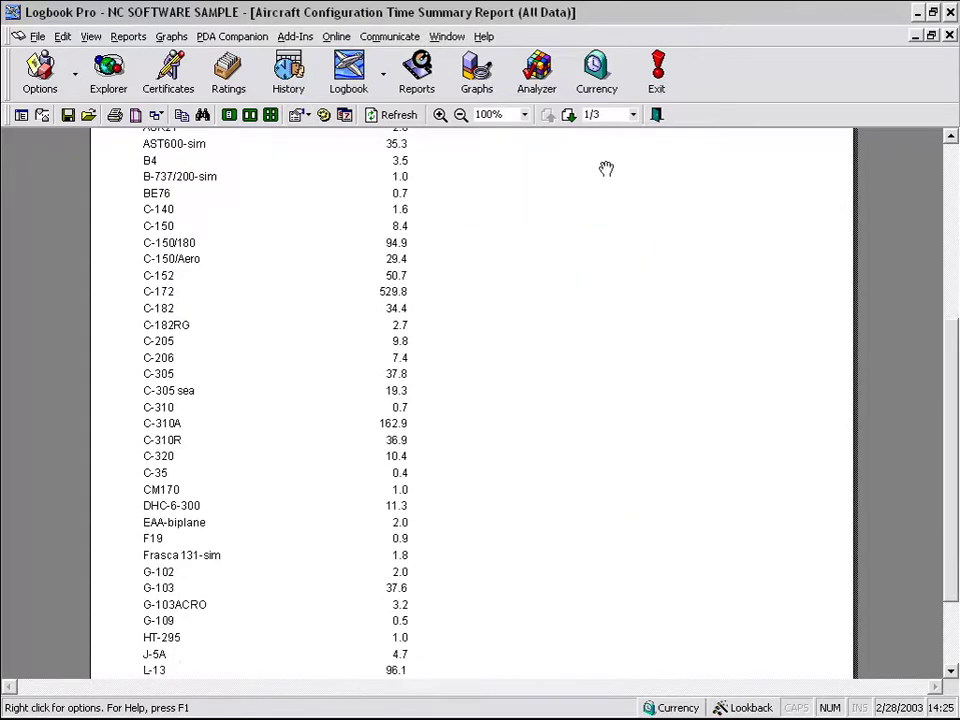
{"action": "scroll", "coordinate": [633, 300], "scroll_direction": "down", "scroll_amount": 3}
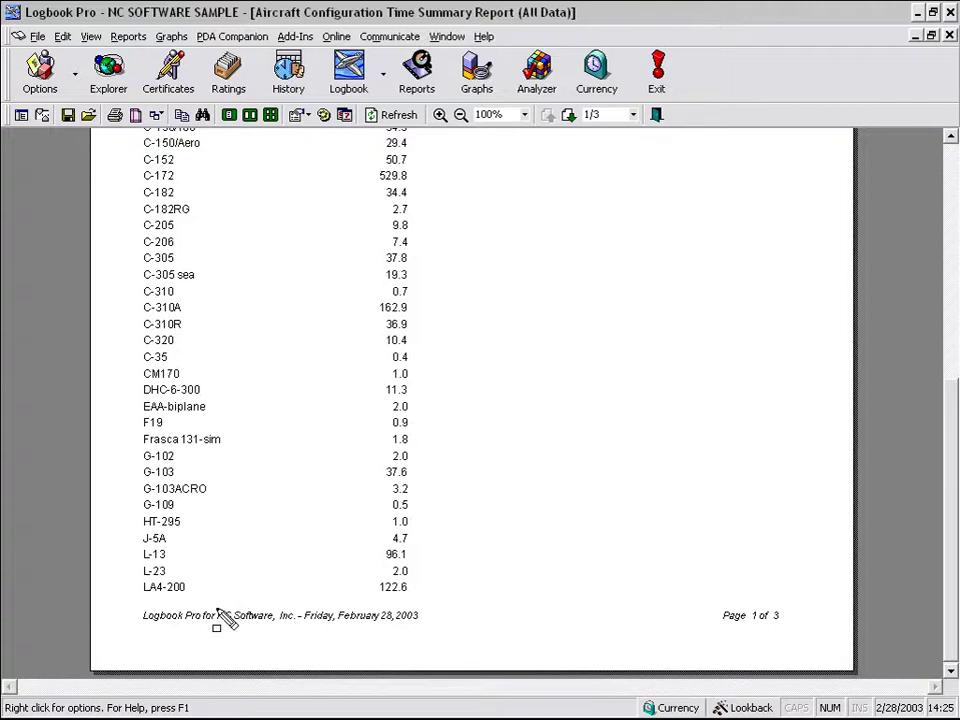
{"action": "left_click_drag", "start_coordinate": [213, 606], "coordinate": [300, 628]}
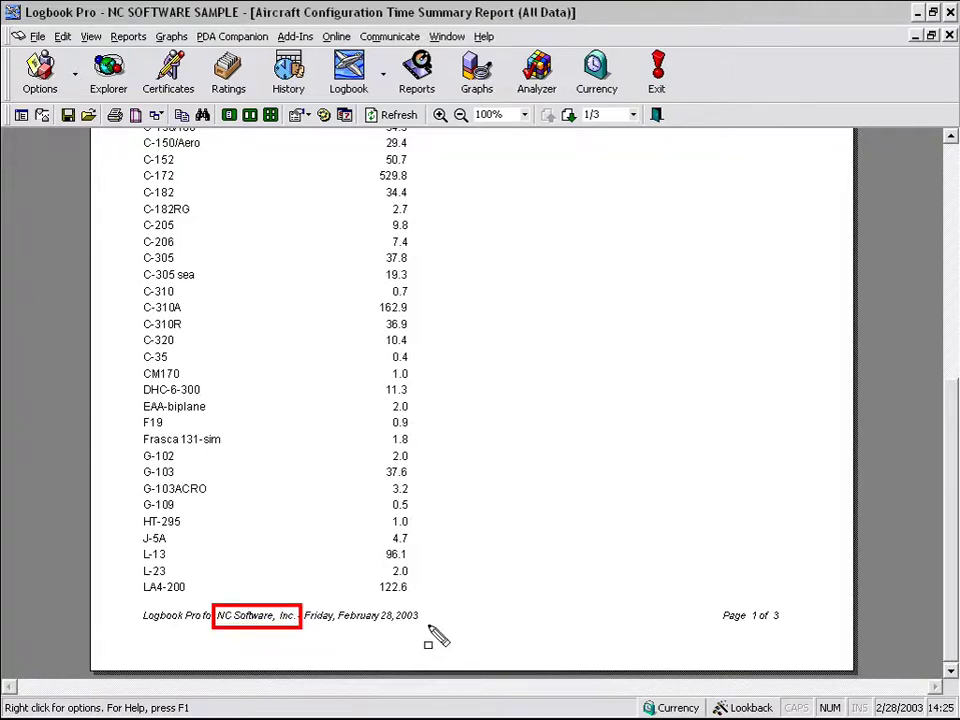
{"action": "key", "text": "Escape"}
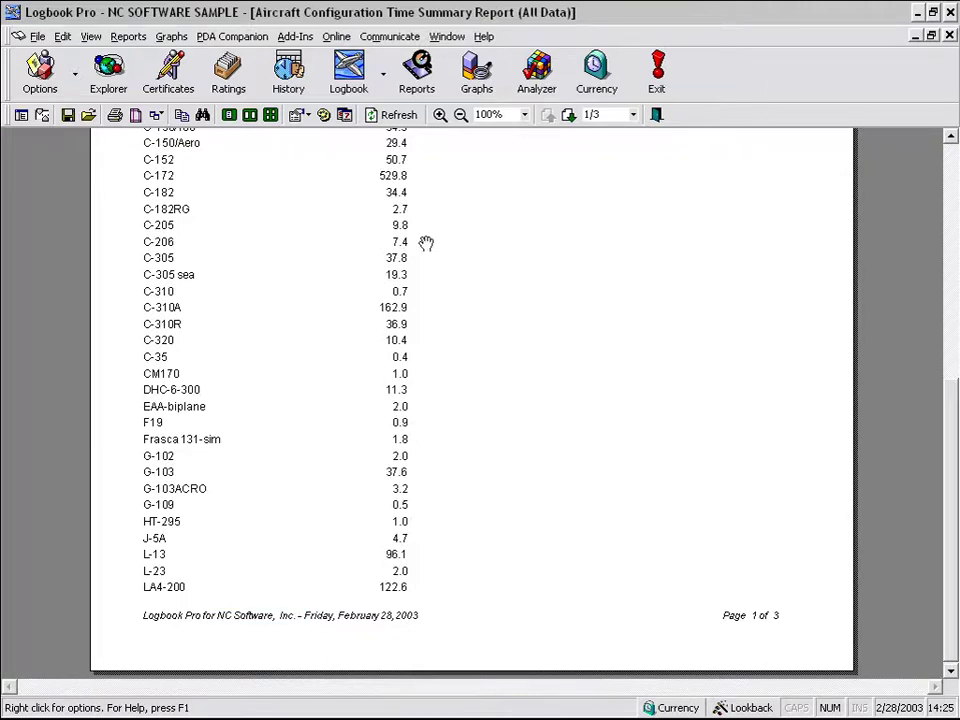
Change the report's page background colour to yellow and set it back to white
{"action": "left_click", "coordinate": [324, 116]}
{"action": "left_click", "coordinate": [178, 292]}
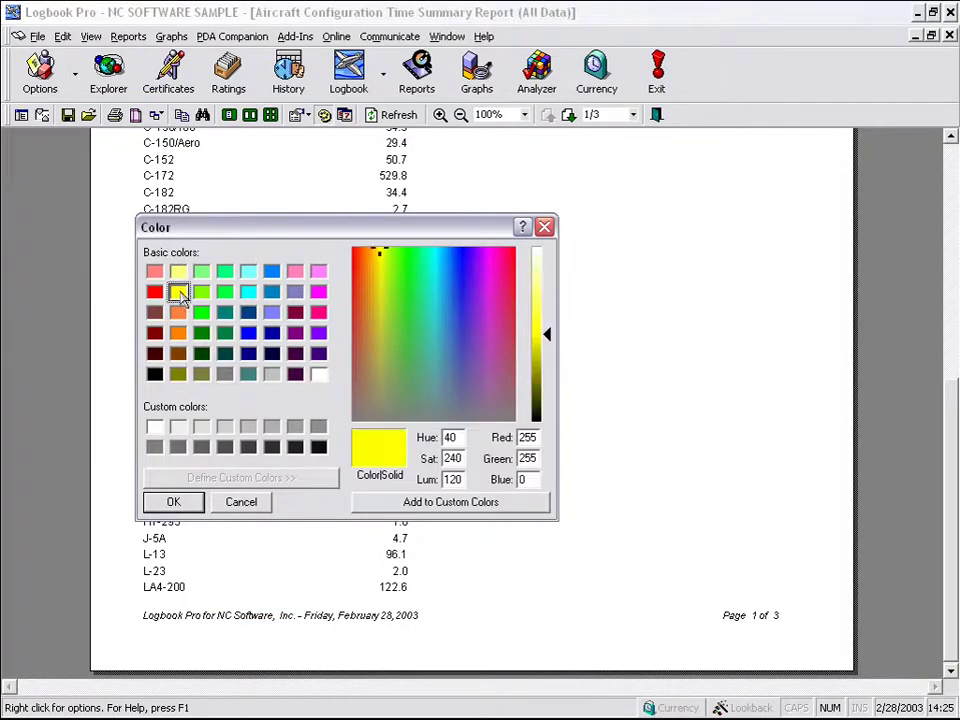
{"action": "left_click", "coordinate": [173, 502]}
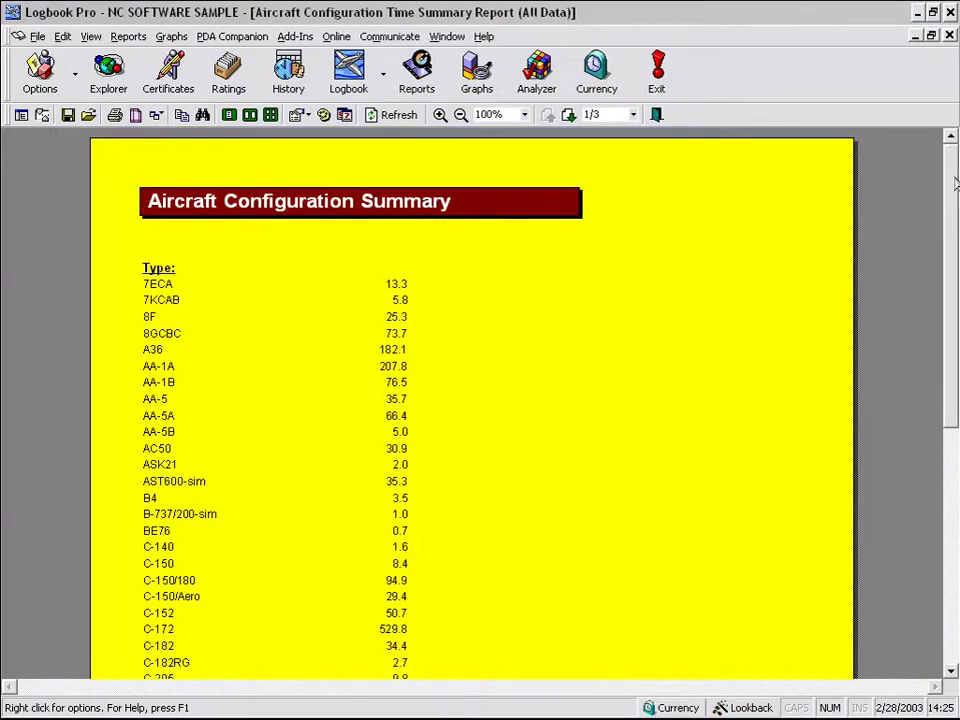
{"action": "left_click", "coordinate": [322, 116]}
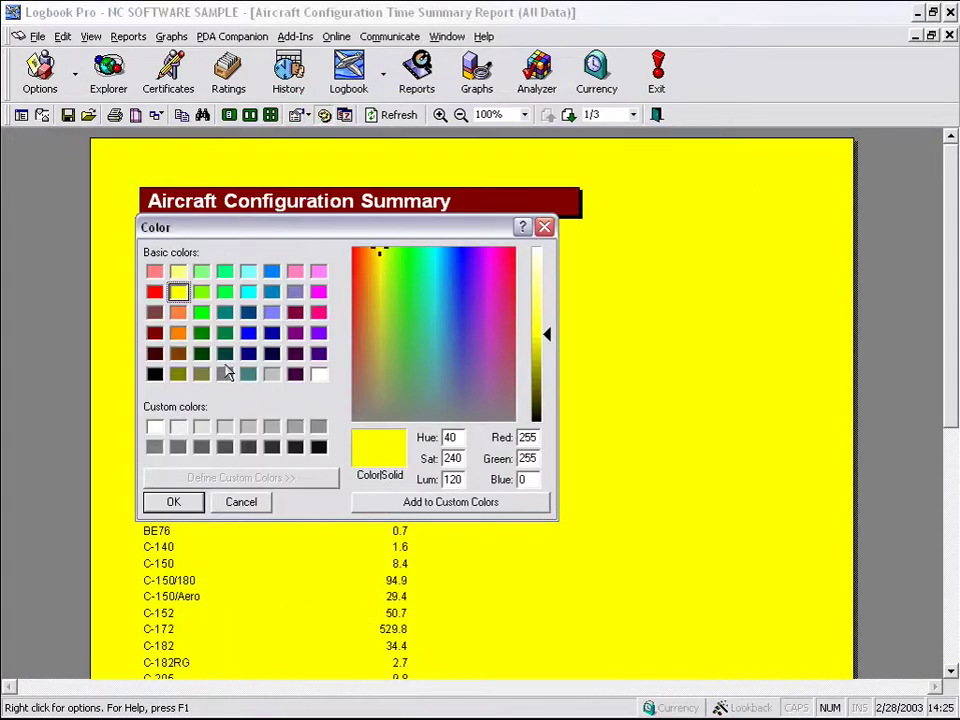
{"action": "left_click", "coordinate": [316, 377]}
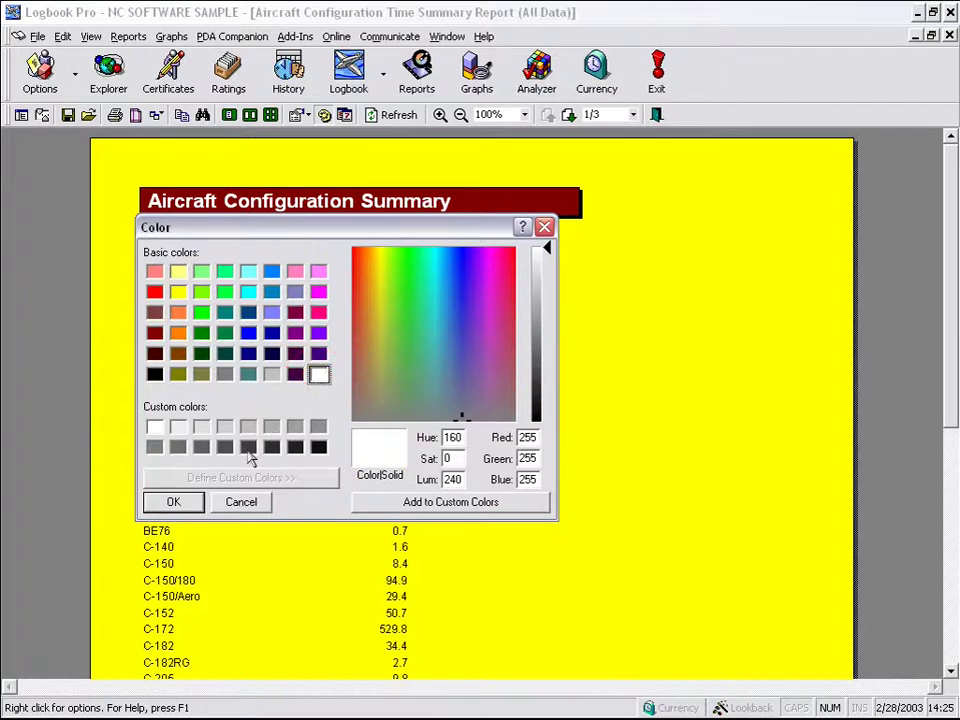
{"action": "left_click", "coordinate": [177, 499]}
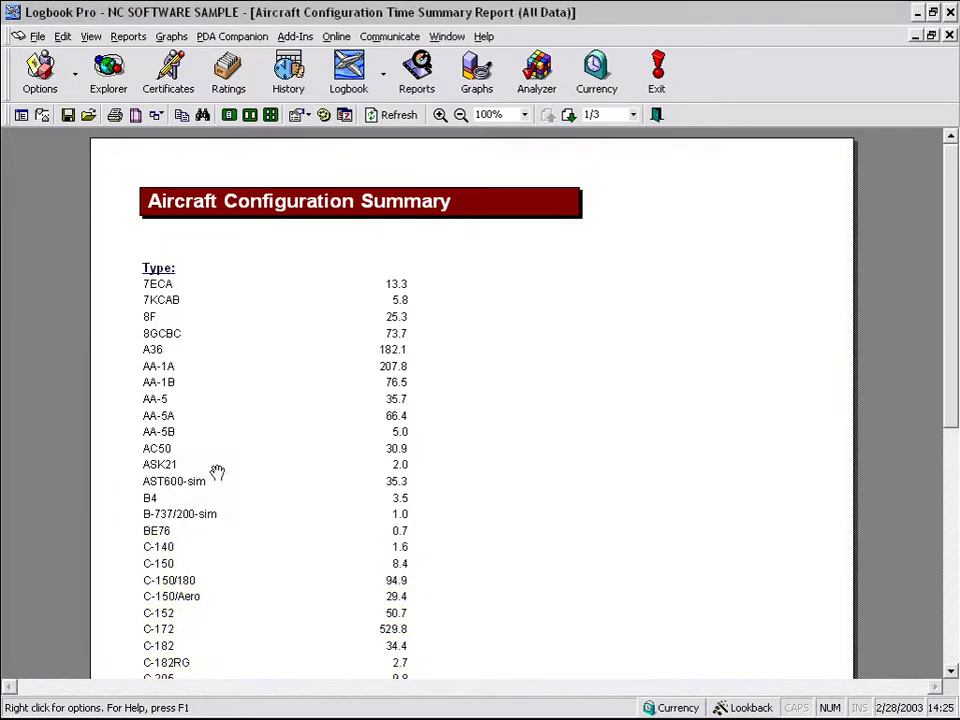
Regenerate the Aircraft Configuration Summary for 1/1/2003 to 2/28/2003, and generate it again for all data
{"action": "left_click", "coordinate": [346, 115]}
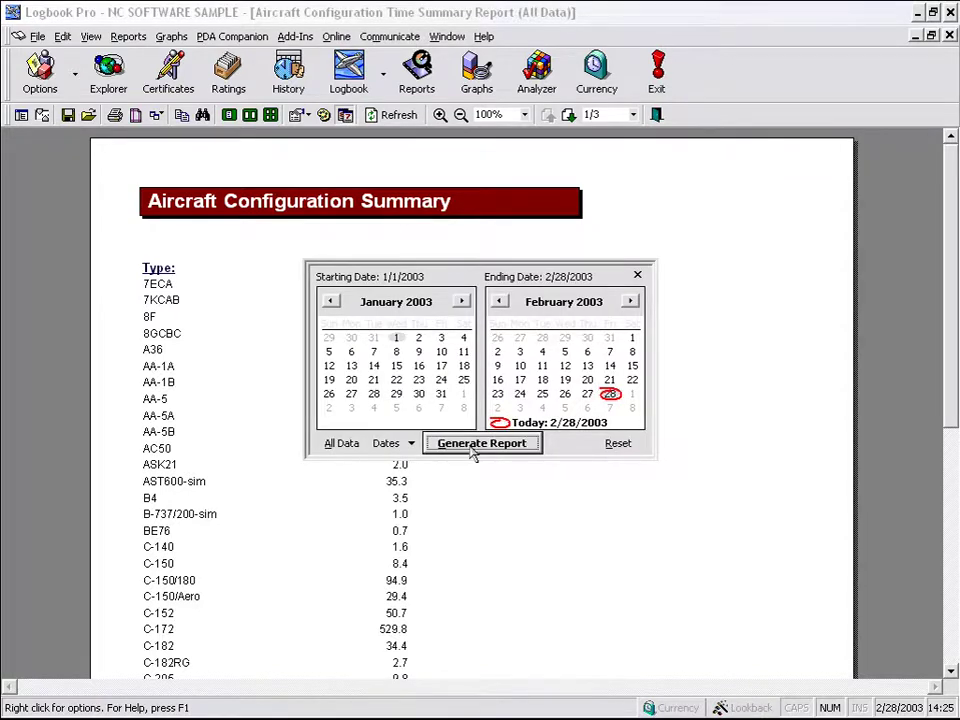
{"action": "left_click", "coordinate": [476, 447]}
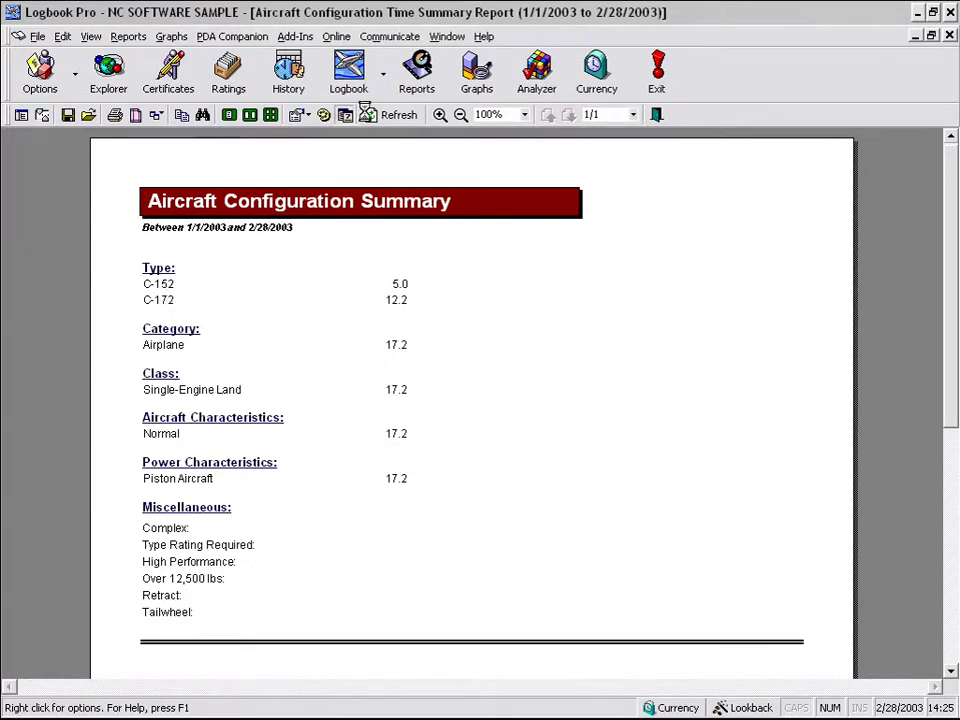
{"action": "left_click", "coordinate": [344, 115]}
{"action": "left_click", "coordinate": [333, 447]}
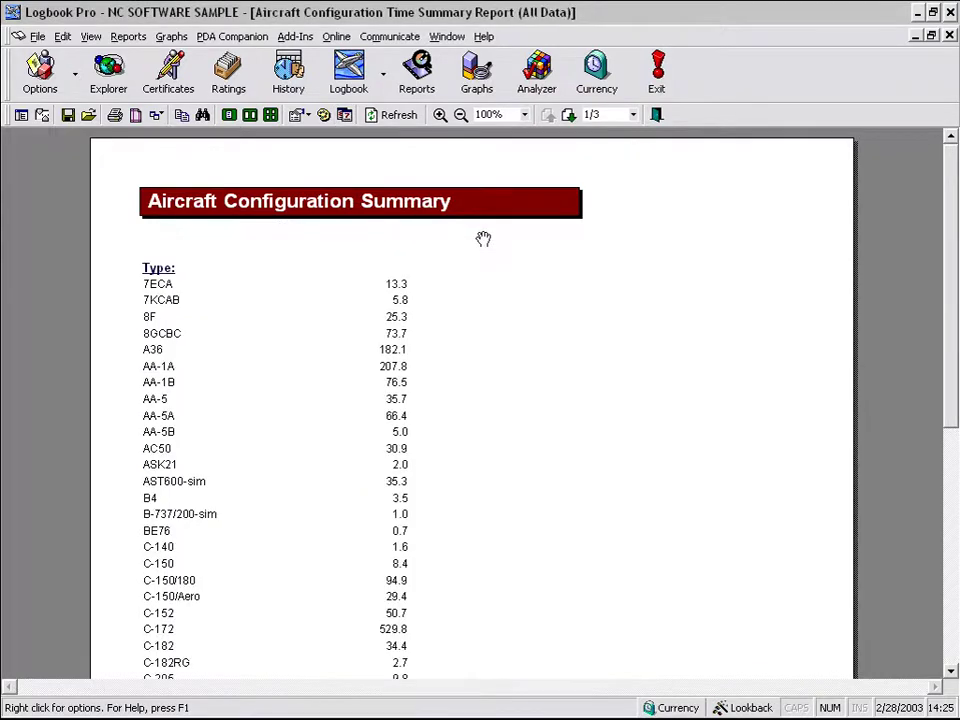
{"action": "left_click_drag", "start_coordinate": [518, 413], "coordinate": [529, 480]}
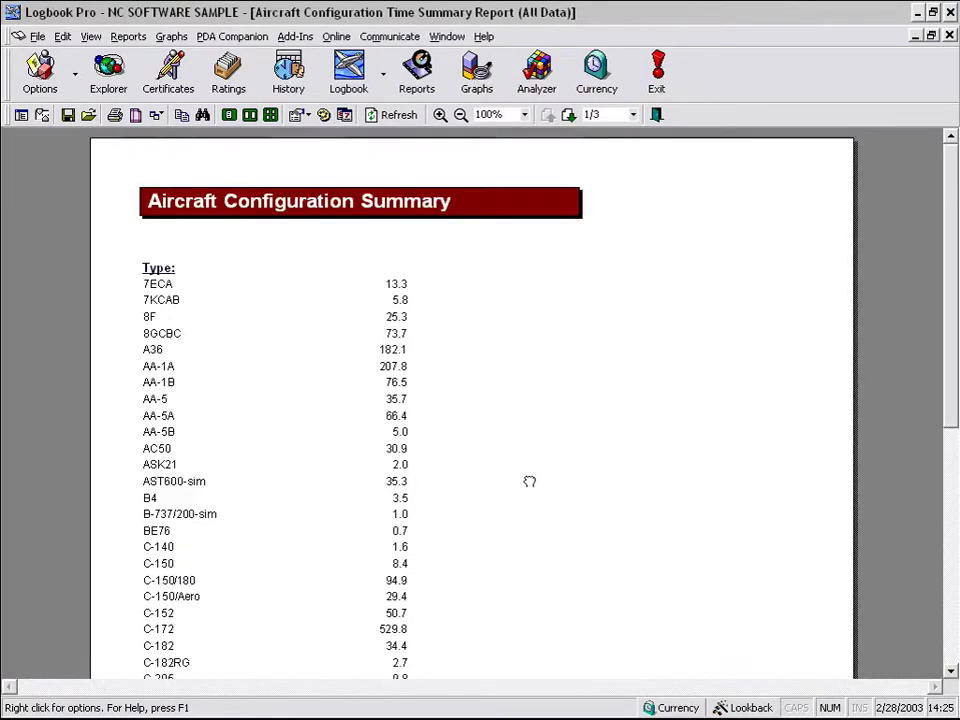
{"action": "left_click_drag", "start_coordinate": [414, 533], "coordinate": [574, 534]}
Zoom the report in and out, fit the whole page, and return to 100%
{"action": "left_click", "coordinate": [440, 114]}
{"action": "left_click", "coordinate": [440, 114]}
{"action": "left_click", "coordinate": [460, 114]}
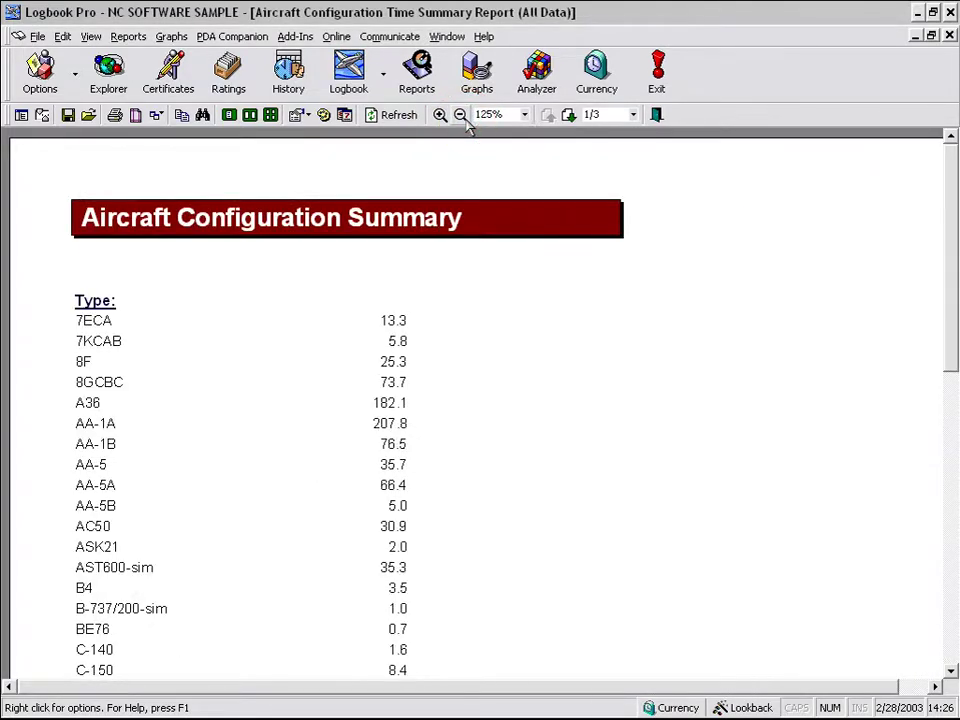
{"action": "left_click", "coordinate": [460, 114]}
{"action": "left_click", "coordinate": [462, 116]}
{"action": "left_click", "coordinate": [524, 116]}
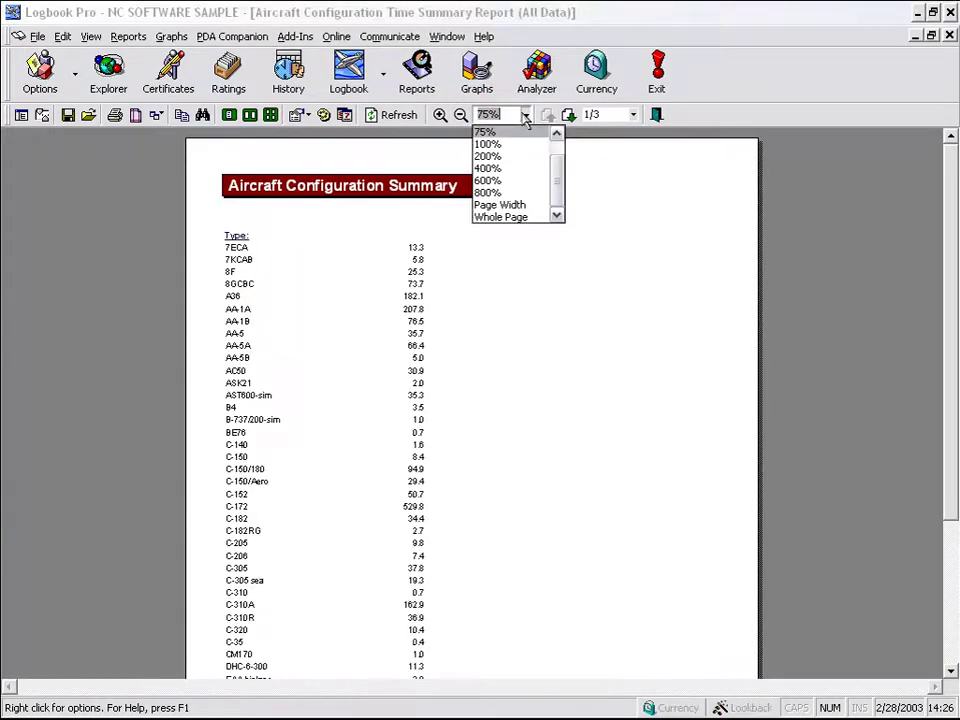
{"action": "left_click", "coordinate": [516, 219]}
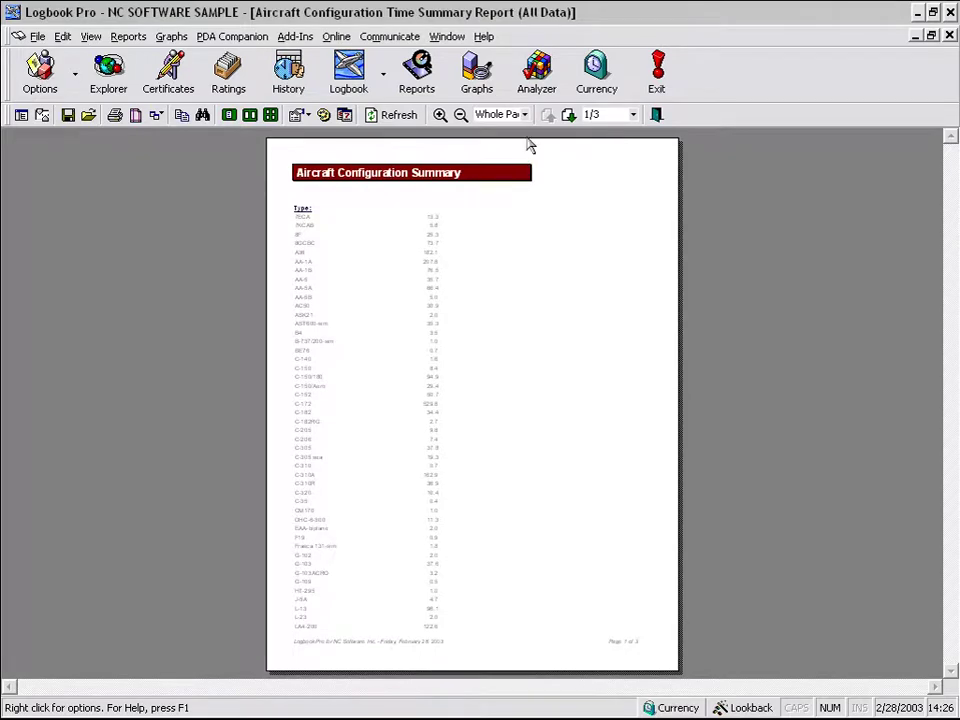
{"action": "left_click", "coordinate": [525, 115]}
{"action": "left_click", "coordinate": [528, 145]}
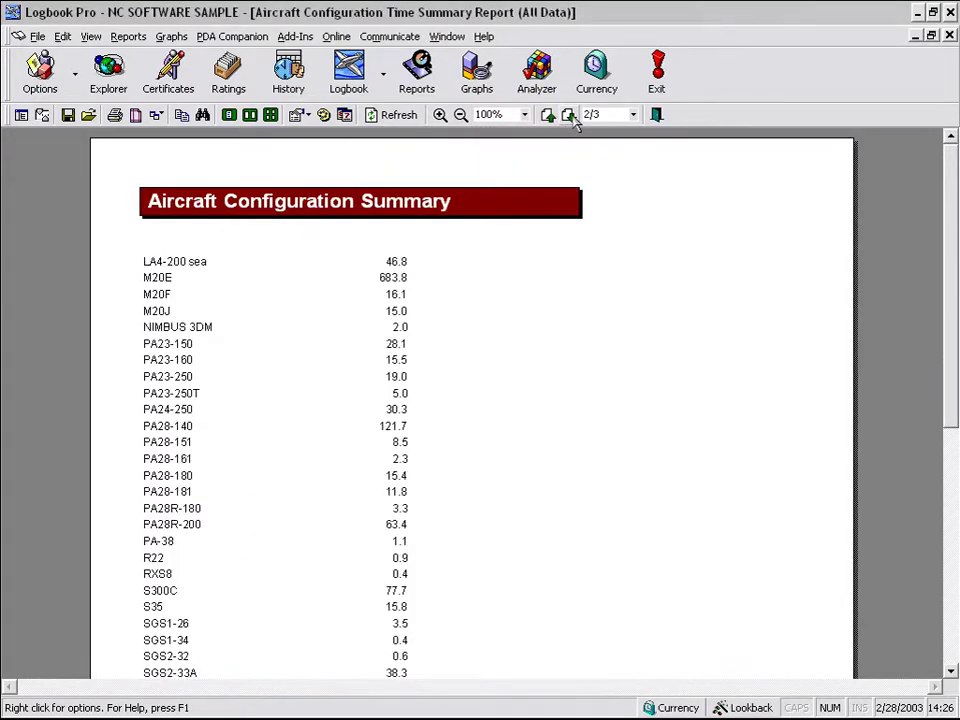
Page forward to the report's third page, inspect it down to its footer, and go back through page 2 to page 1
{"action": "left_click", "coordinate": [572, 116]}
{"action": "left_click_drag", "start_coordinate": [600, 413], "coordinate": [619, 206]}
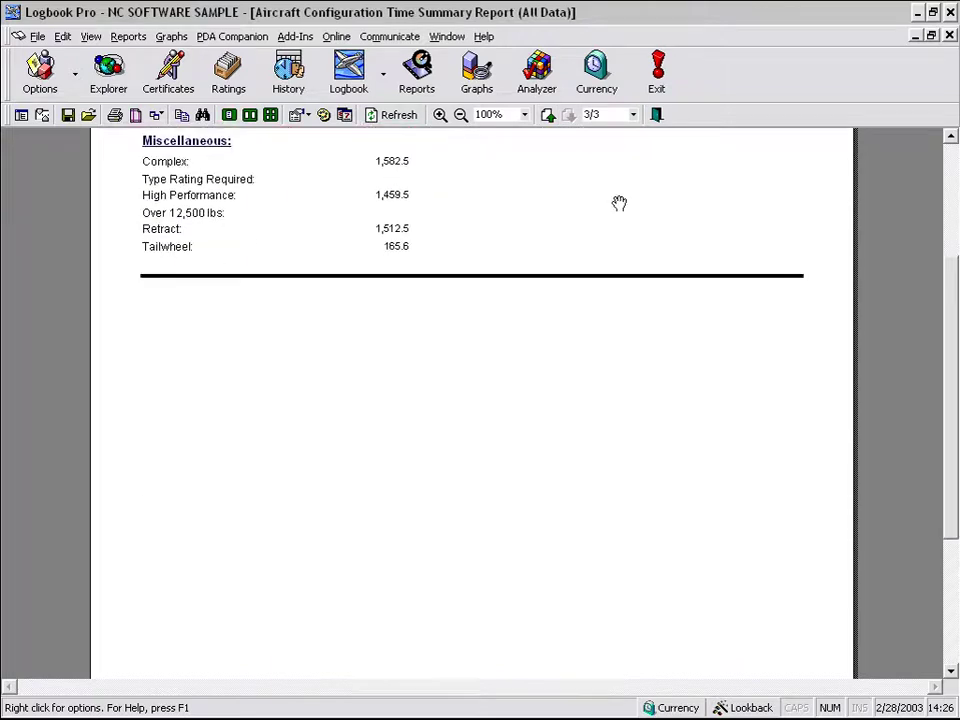
{"action": "left_click_drag", "start_coordinate": [626, 461], "coordinate": [613, 234]}
{"action": "left_click", "coordinate": [633, 114]}
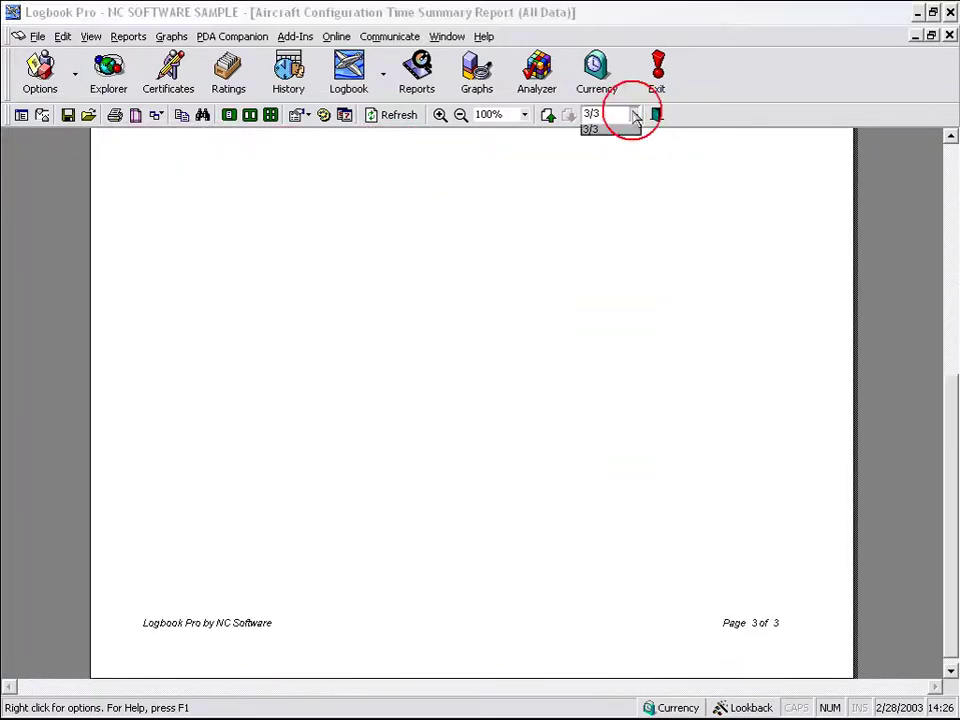
{"action": "left_click", "coordinate": [611, 146]}
{"action": "left_click", "coordinate": [632, 115]}
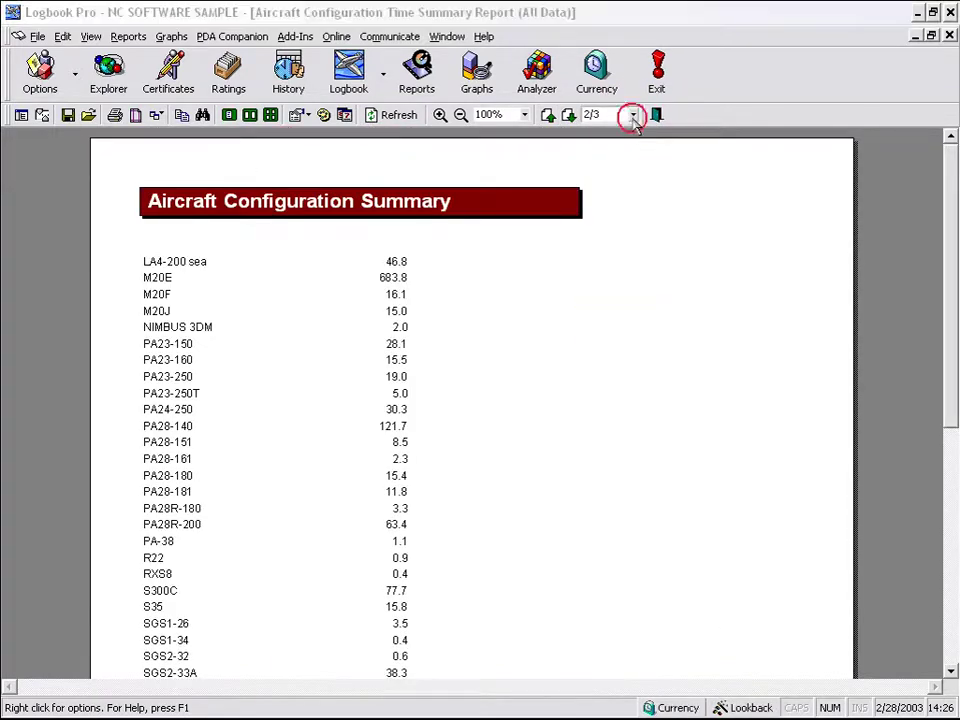
{"action": "left_click", "coordinate": [625, 134]}
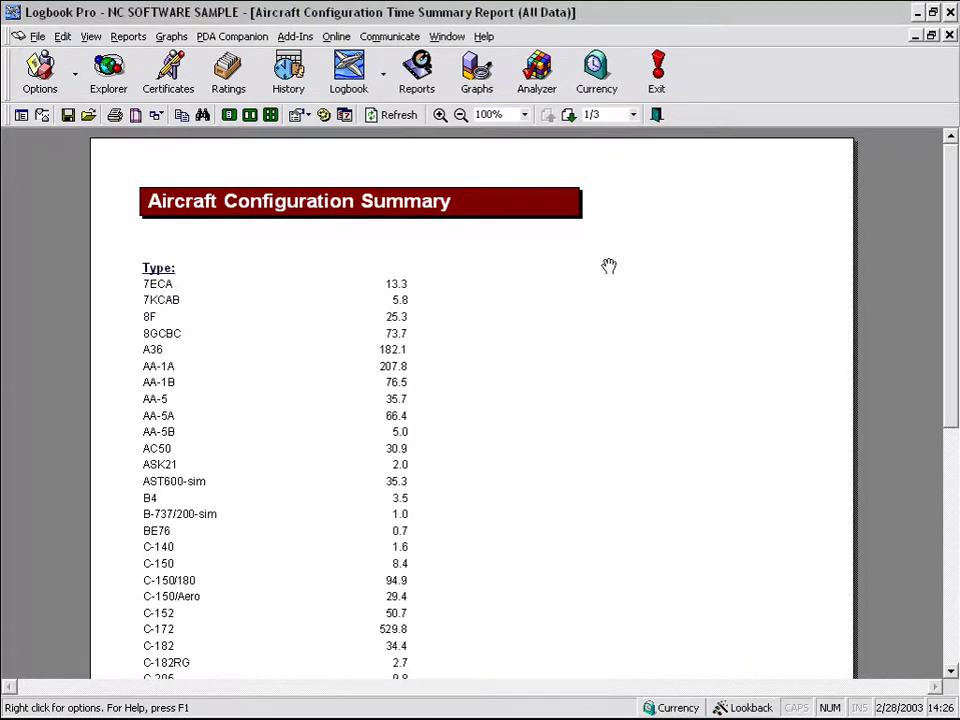
Close both summary reports and generate a Jeppesen Style Flight Log for 1/1/2003 to 2/28/2003 with a normal cover page
{"action": "left_click", "coordinate": [656, 114]}
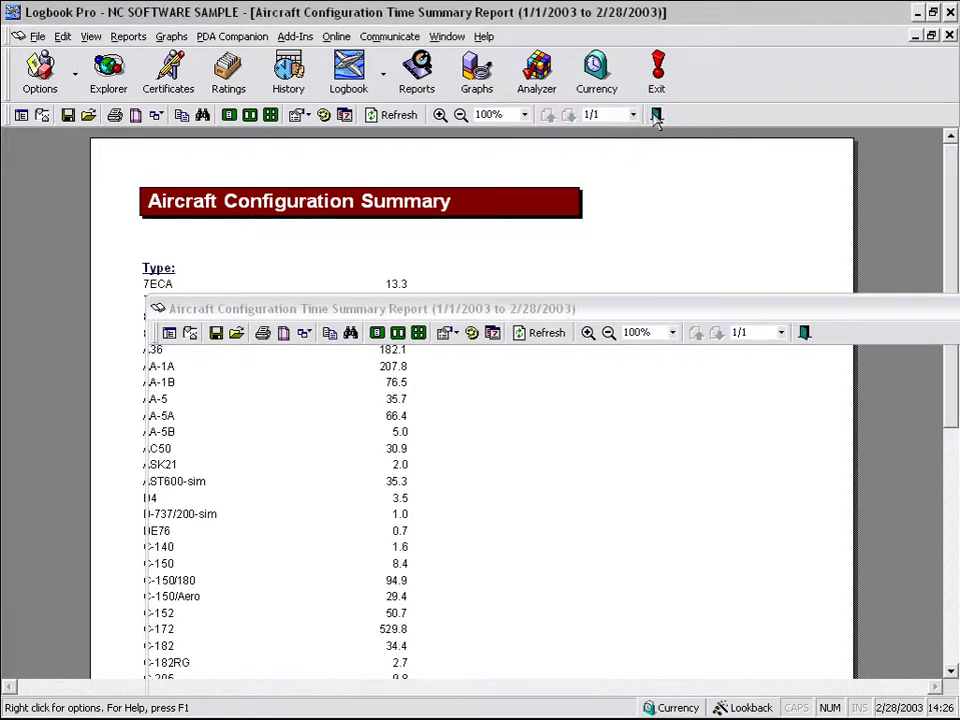
{"action": "left_click", "coordinate": [657, 114]}
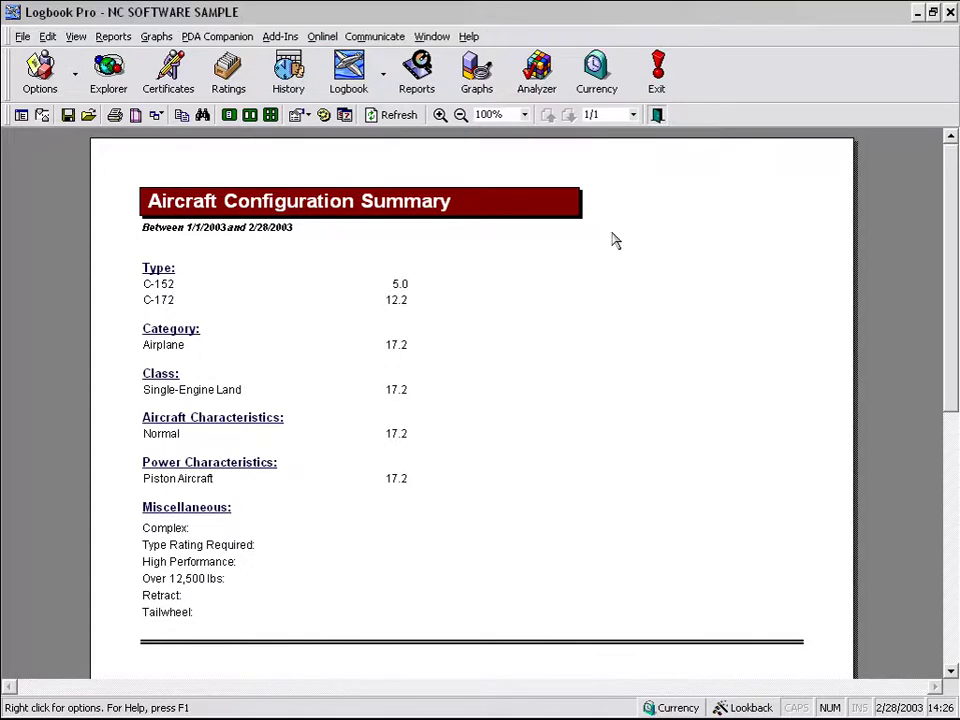
{"action": "left_click", "coordinate": [418, 86]}
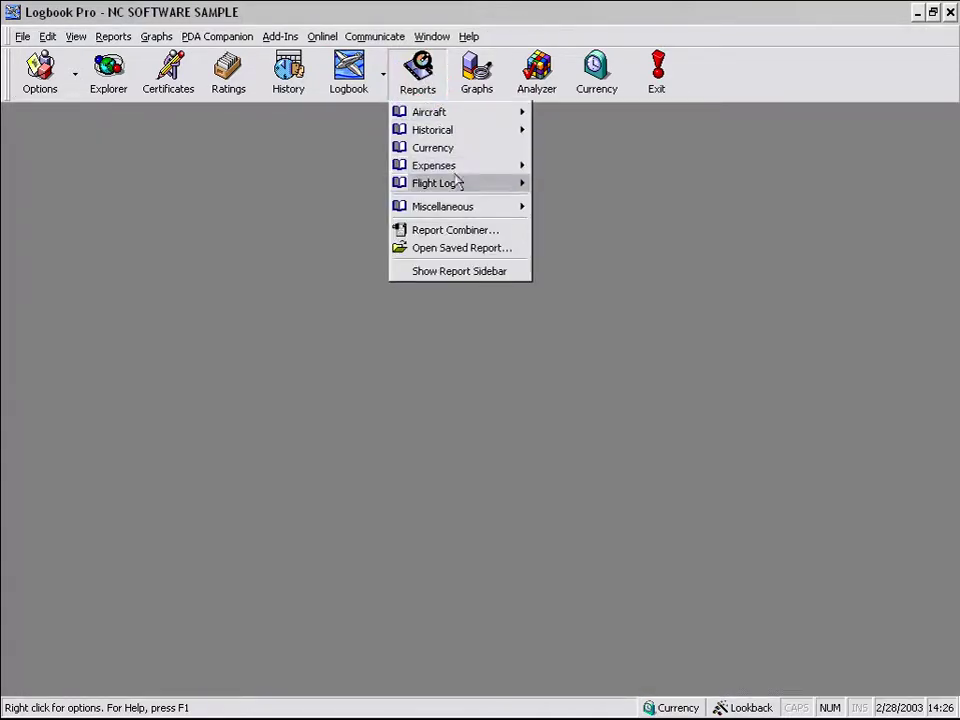
{"action": "mouse_move", "coordinate": [514, 184]}
{"action": "mouse_move", "coordinate": [611, 209]}
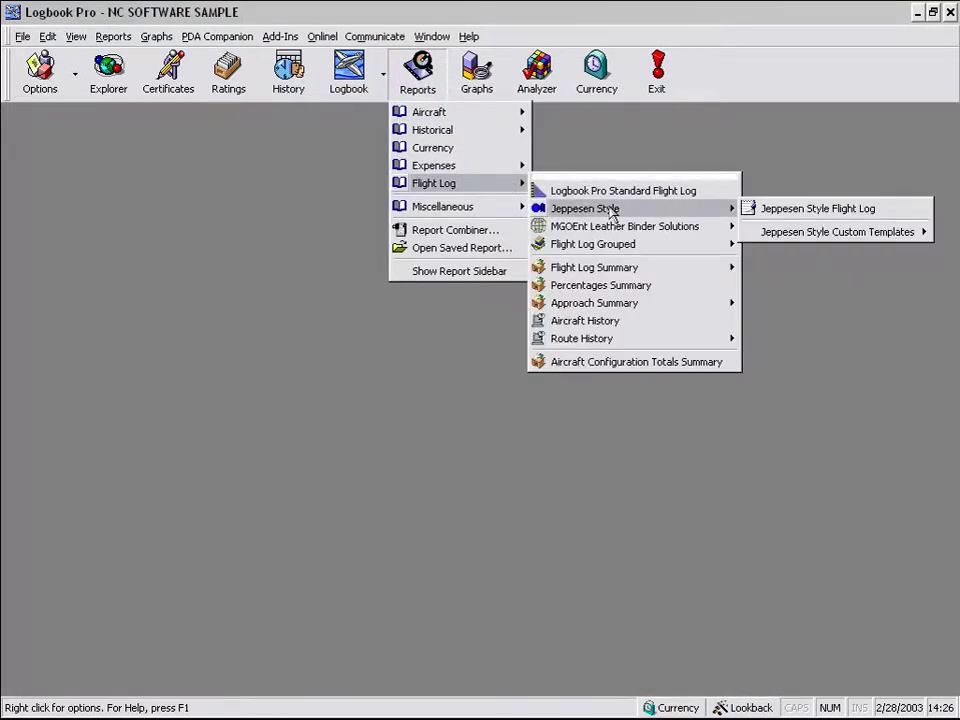
{"action": "left_click", "coordinate": [791, 214]}
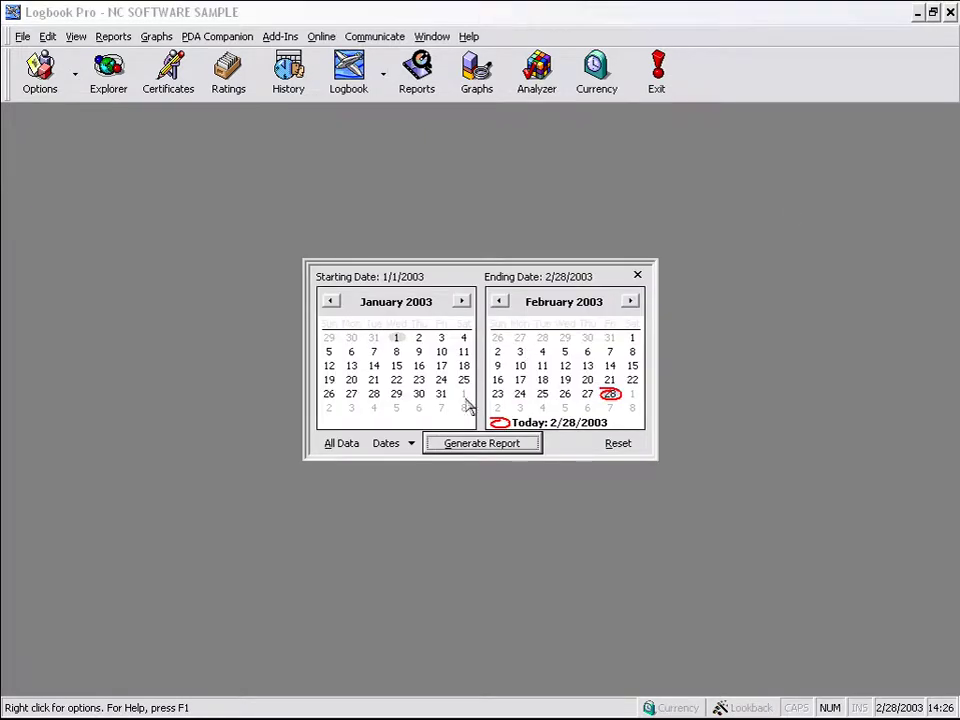
{"action": "left_click", "coordinate": [435, 448]}
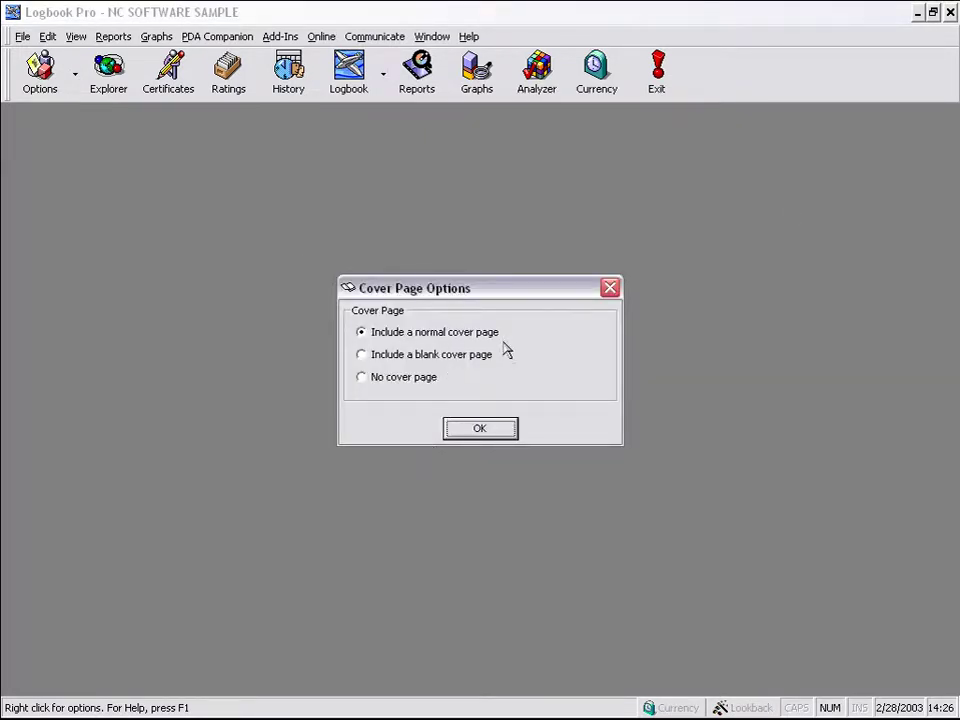
{"action": "left_click", "coordinate": [481, 429]}
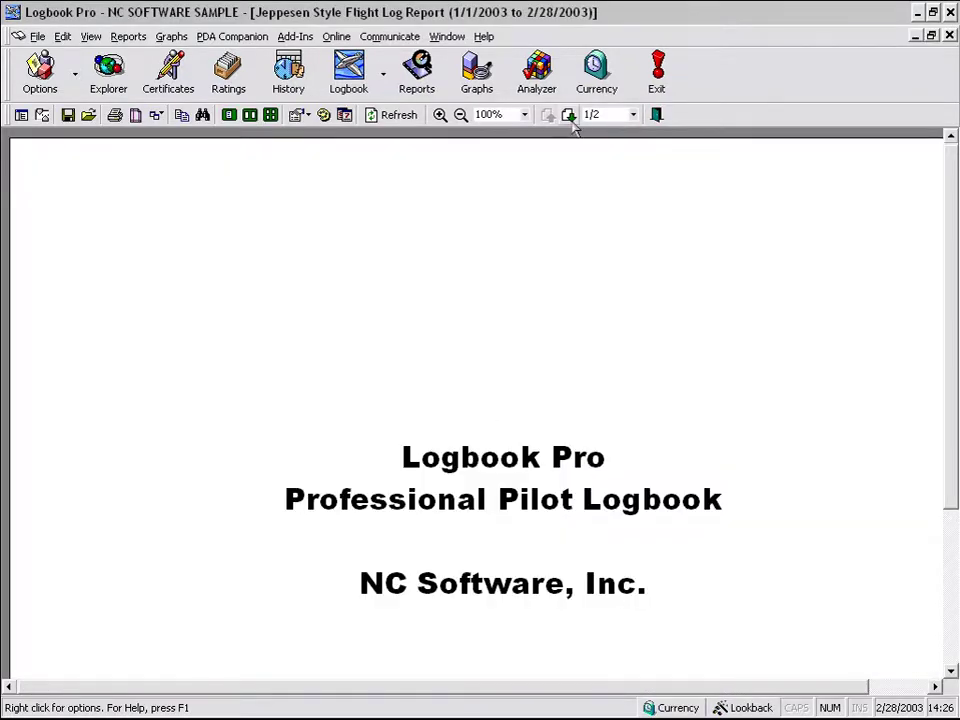
Open the second page of the Jeppesen Style Flight Log and examine its columns across to the remarks and endorsements
{"action": "left_click", "coordinate": [568, 114]}
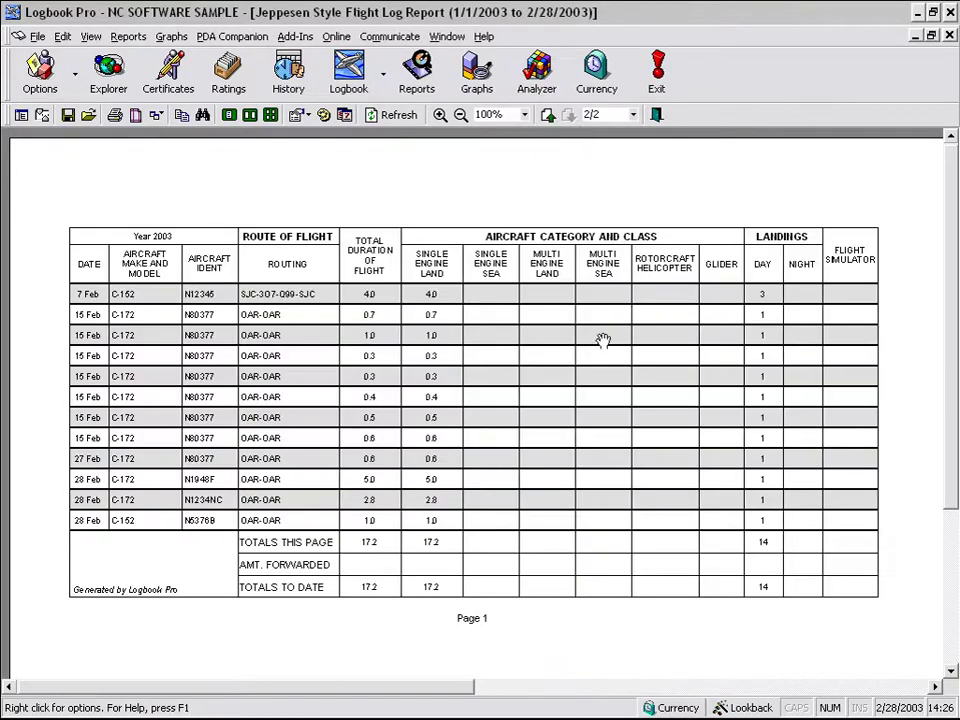
{"action": "left_click_drag", "start_coordinate": [694, 325], "coordinate": [333, 380]}
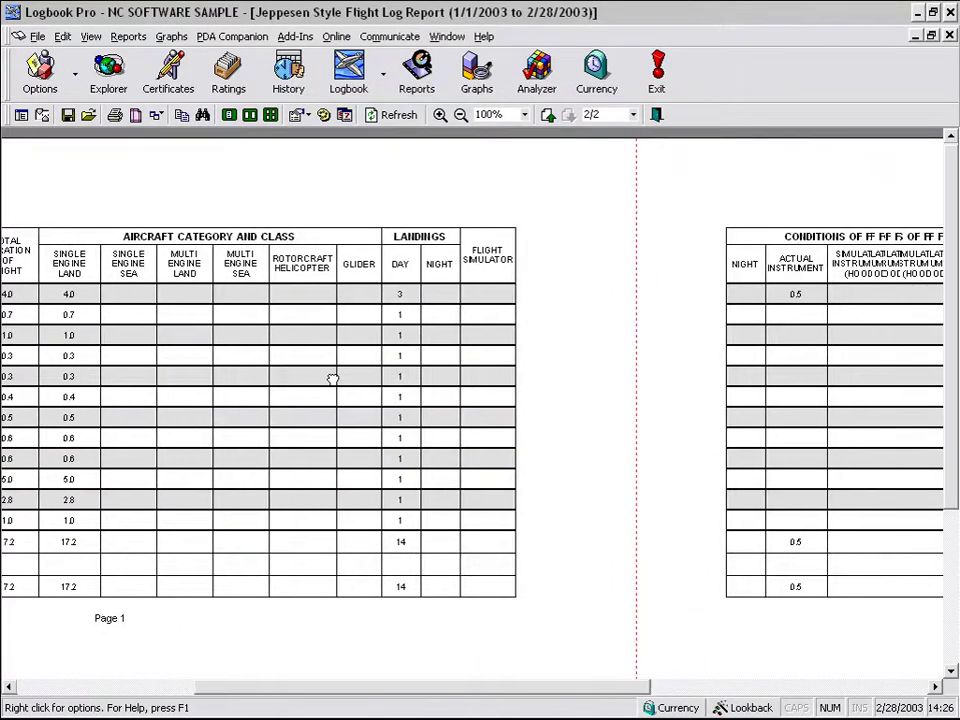
{"action": "left_click_drag", "start_coordinate": [750, 317], "coordinate": [311, 358]}
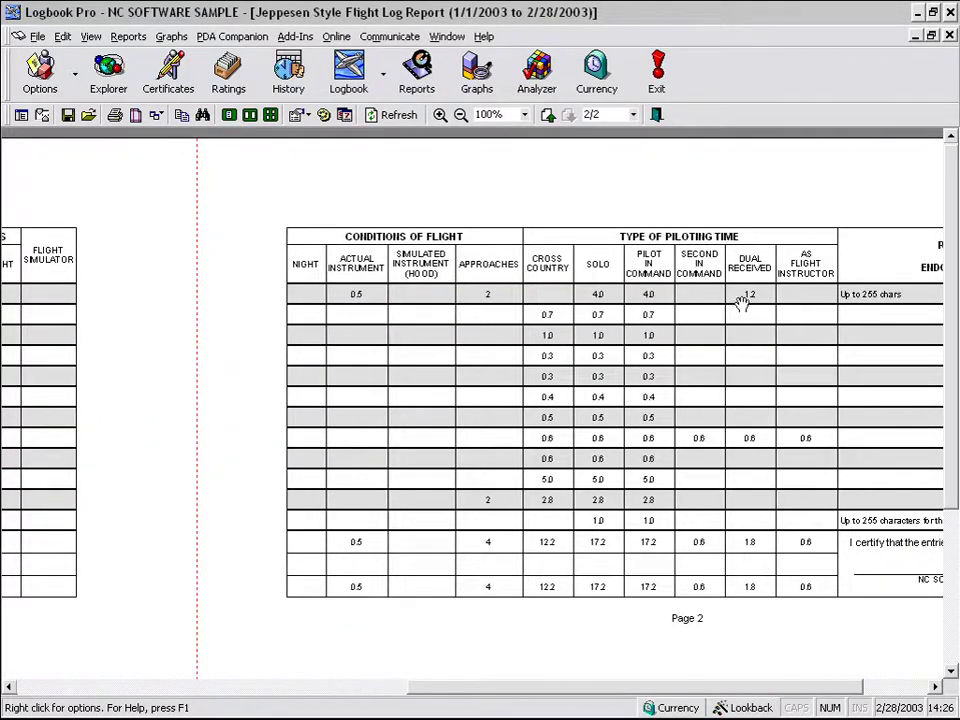
{"action": "left_click_drag", "start_coordinate": [742, 303], "coordinate": [611, 305]}
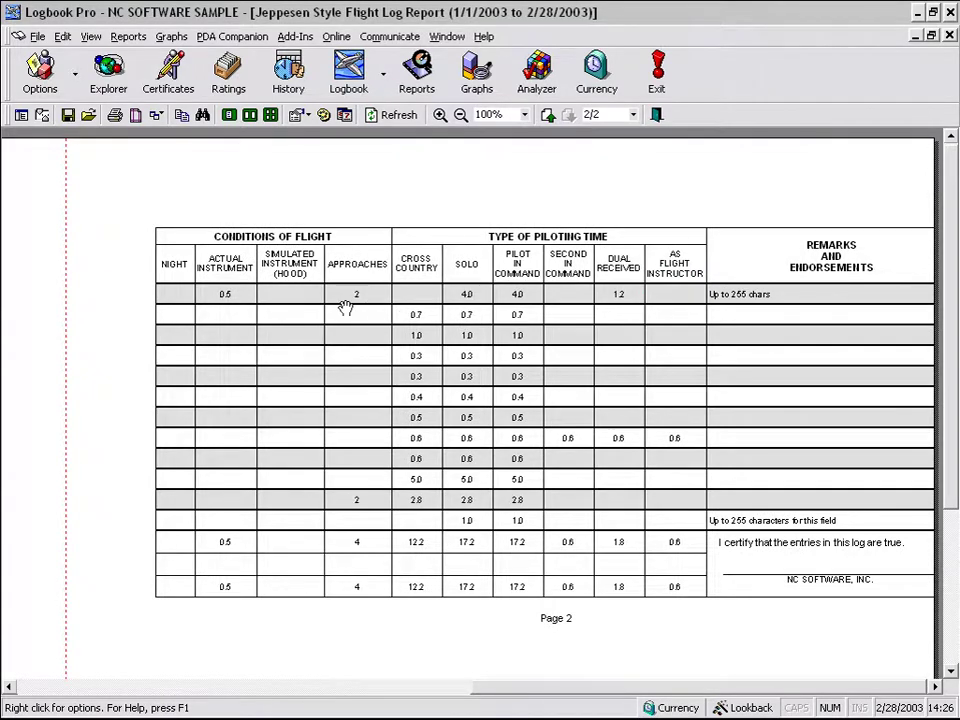
Go back to the opening columns of the Jeppesen Style log page and examine the routing, aircraft category and landings columns
{"action": "left_click_drag", "start_coordinate": [344, 309], "coordinate": [362, 310]}
{"action": "left_click_drag", "start_coordinate": [294, 321], "coordinate": [836, 349]}
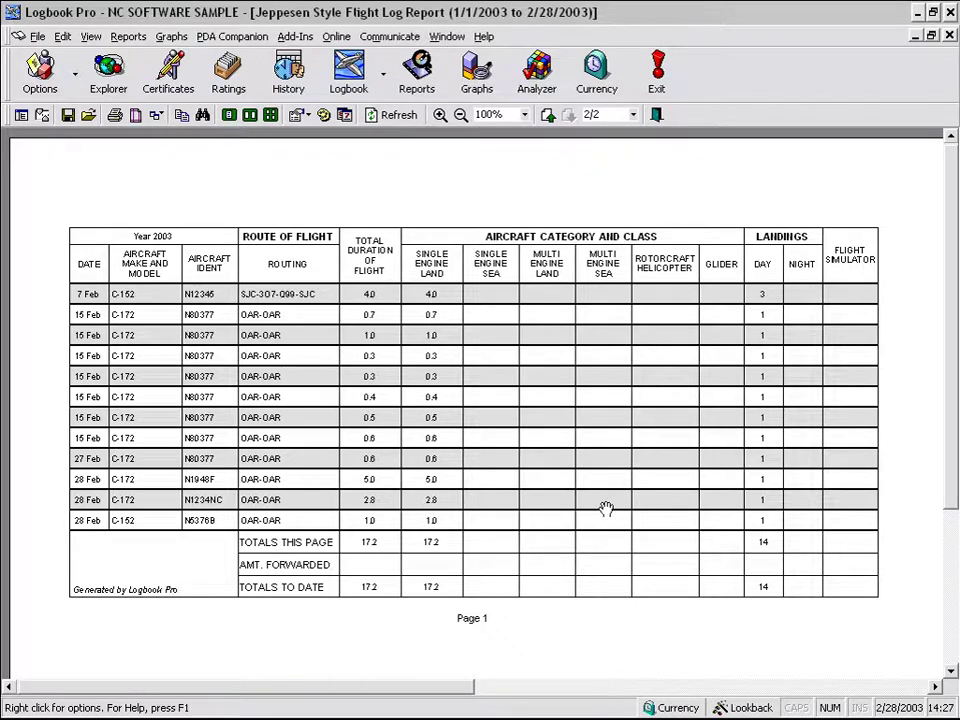
{"action": "left_click_drag", "start_coordinate": [575, 552], "coordinate": [553, 594]}
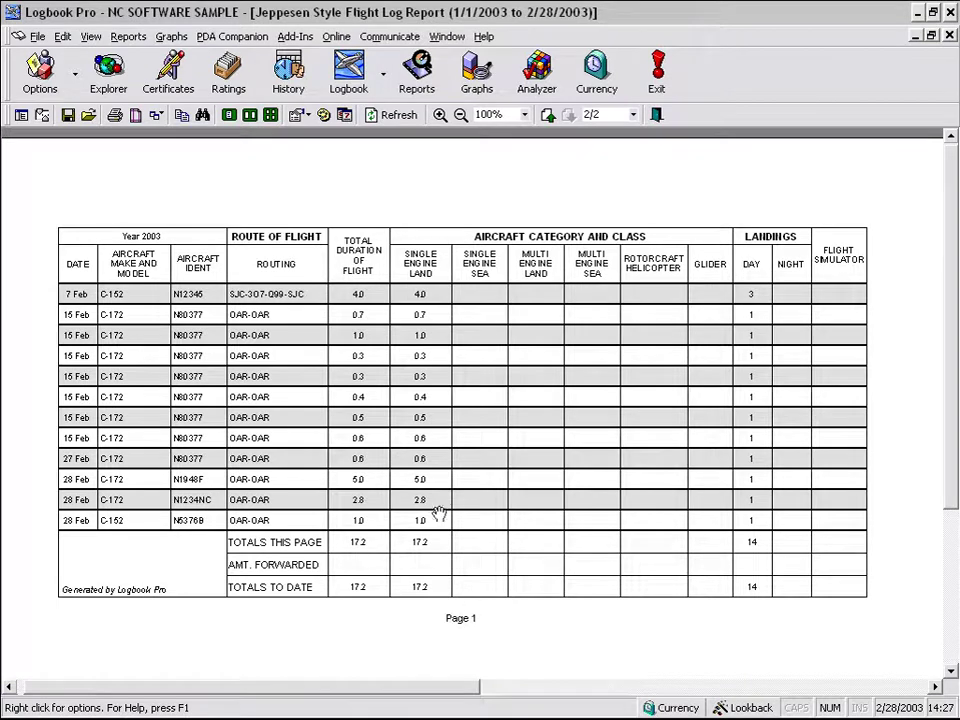
{"action": "left_click_drag", "start_coordinate": [439, 514], "coordinate": [392, 424]}
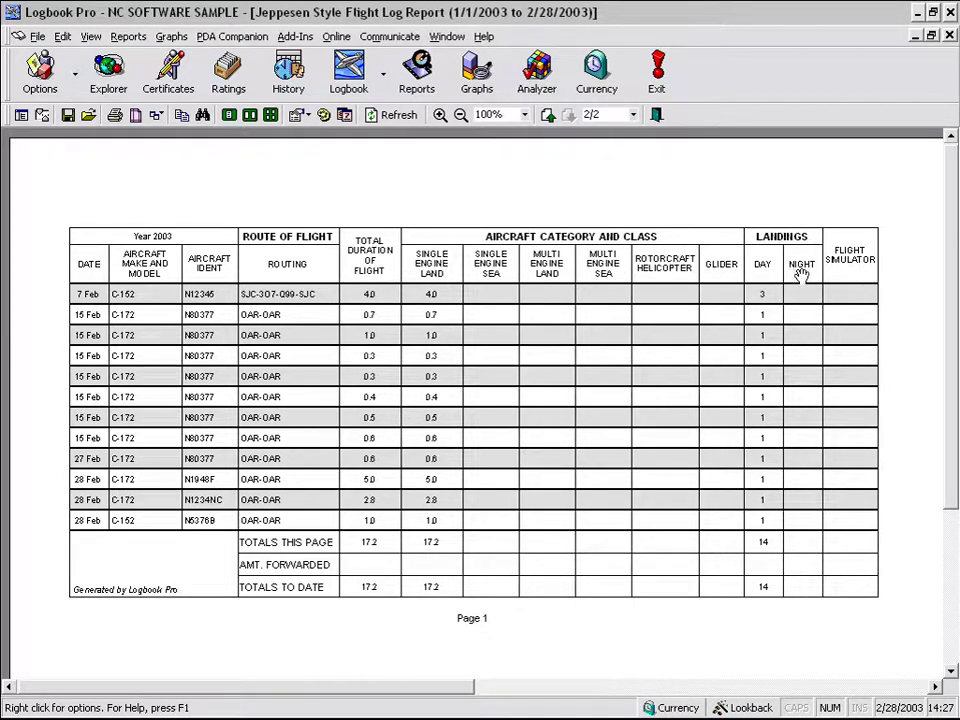
{"action": "mouse_move", "coordinate": [792, 300]}
{"action": "left_mouse_down"}
{"action": "mouse_move", "coordinate": [782, 321]}
{"action": "mouse_move", "coordinate": [690, 332]}
{"action": "mouse_move", "coordinate": [789, 317]}
{"action": "left_mouse_up"}
Turn off shading of odd rows, check the log's second page, and turn the shading back on
{"action": "left_click", "coordinate": [298, 115]}
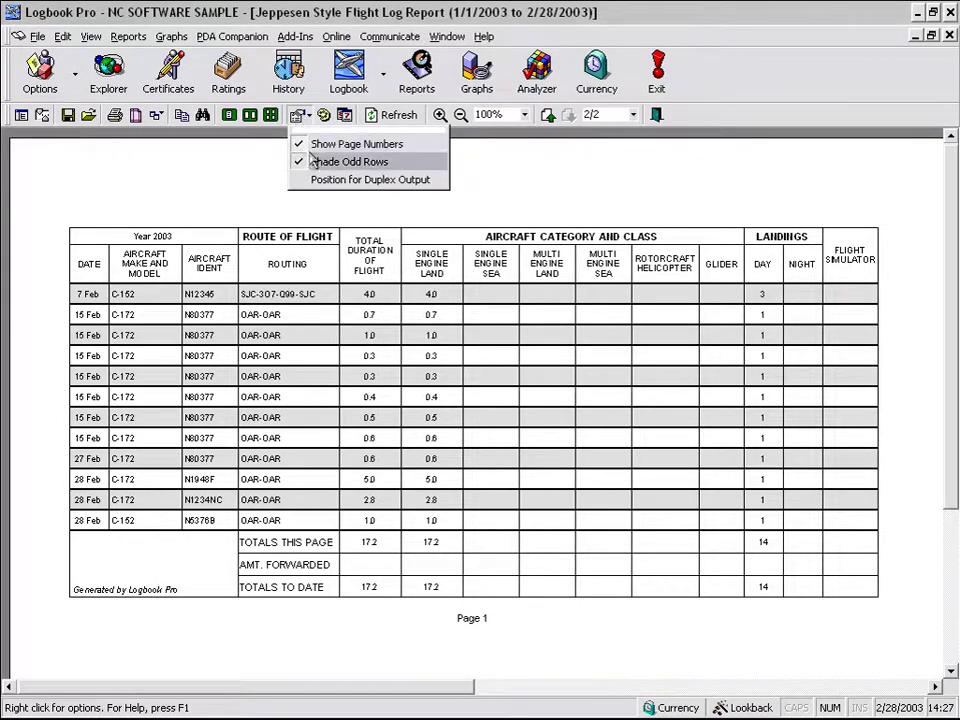
{"action": "left_click", "coordinate": [315, 161]}
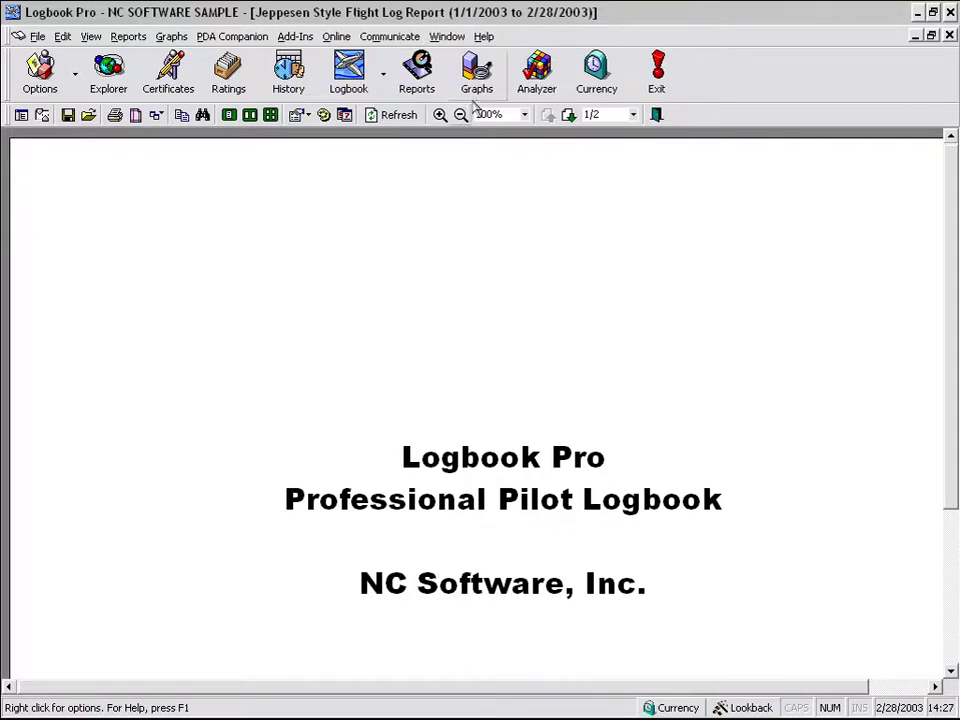
{"action": "left_click", "coordinate": [569, 114]}
{"action": "left_click", "coordinate": [298, 115]}
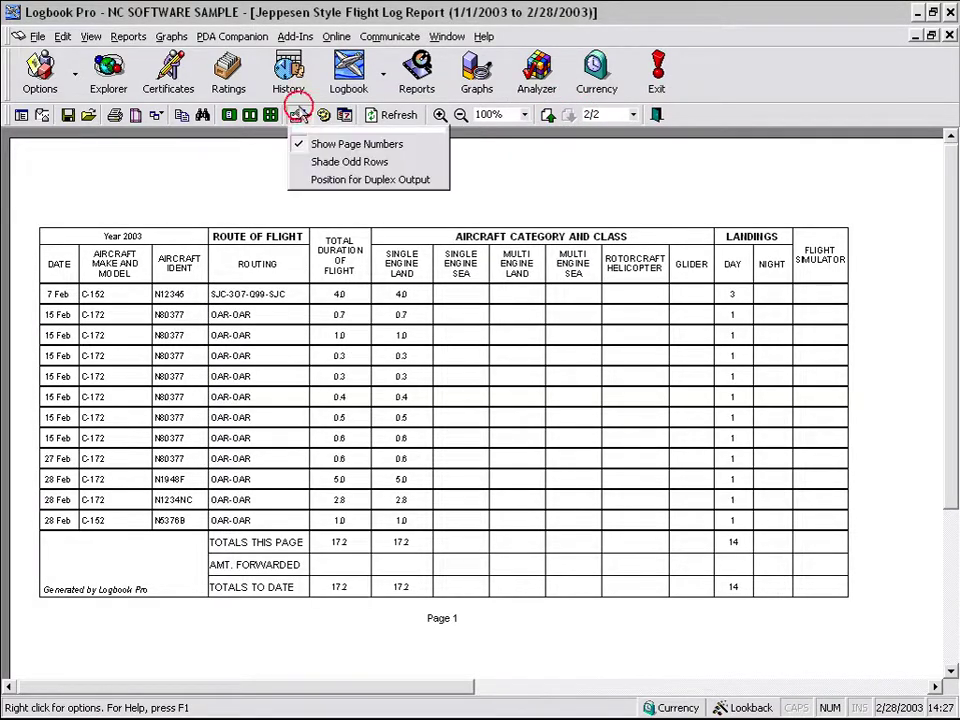
{"action": "left_click", "coordinate": [314, 165]}
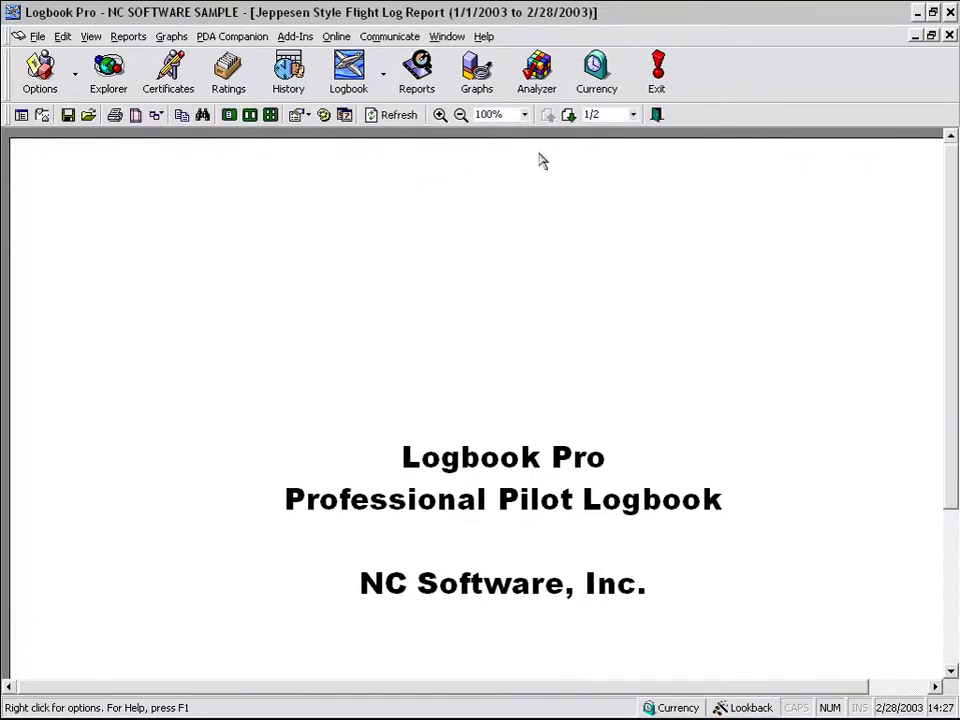
{"action": "left_click", "coordinate": [569, 115]}
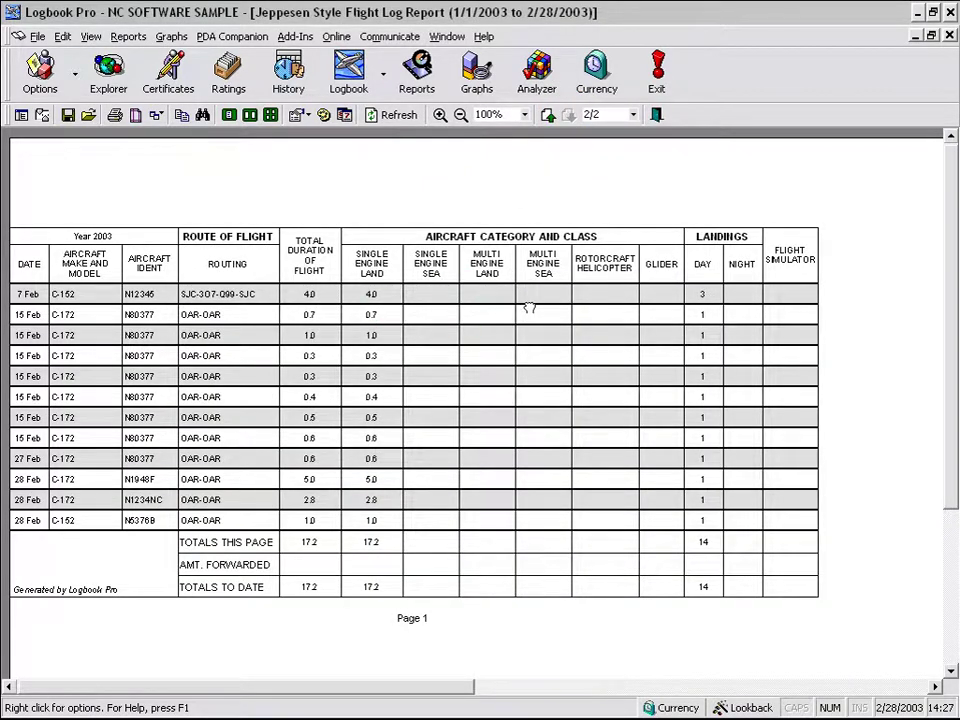
Review the log page's row shading across to the remarks and endorsements column and back
{"action": "left_click_drag", "start_coordinate": [672, 321], "coordinate": [302, 386]}
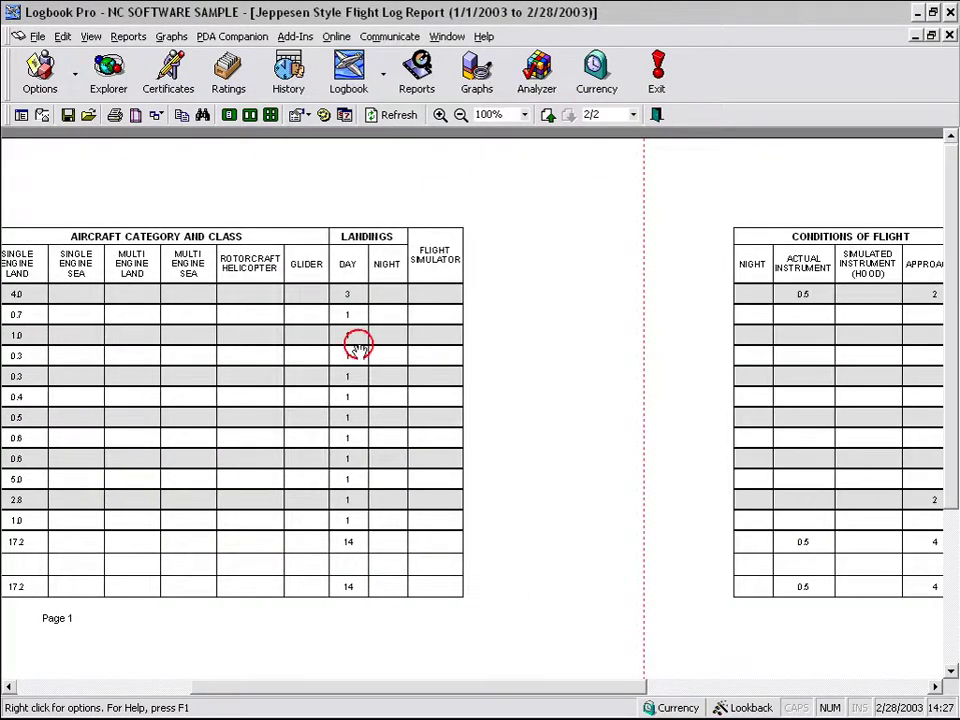
{"action": "left_click_drag", "start_coordinate": [364, 351], "coordinate": [131, 372]}
{"action": "left_click_drag", "start_coordinate": [550, 336], "coordinate": [208, 395]}
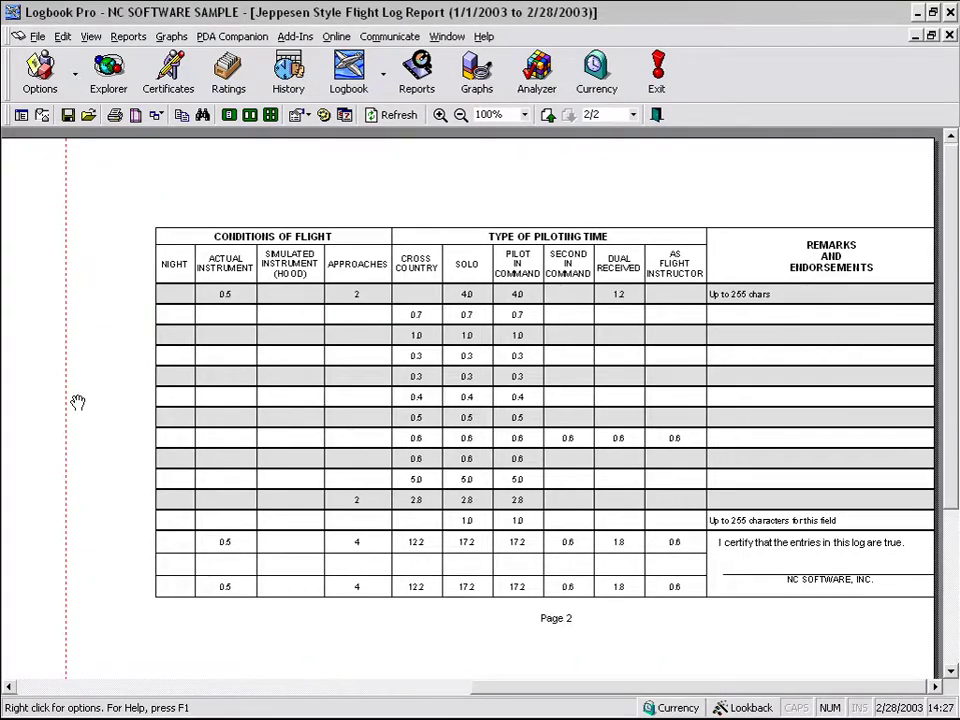
{"action": "left_click_drag", "start_coordinate": [78, 402], "coordinate": [624, 409]}
{"action": "left_click_drag", "start_coordinate": [354, 396], "coordinate": [664, 388]}
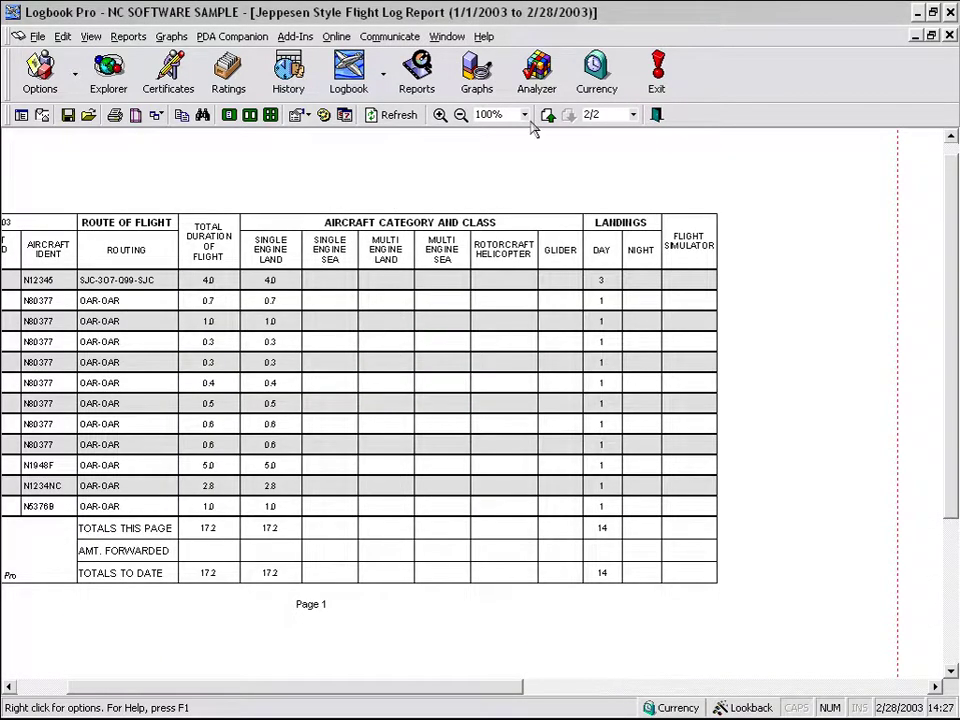
Close the Jeppesen Style report and generate the Flight Log grouped by Aircraft Type for all data
{"action": "left_click", "coordinate": [656, 114]}
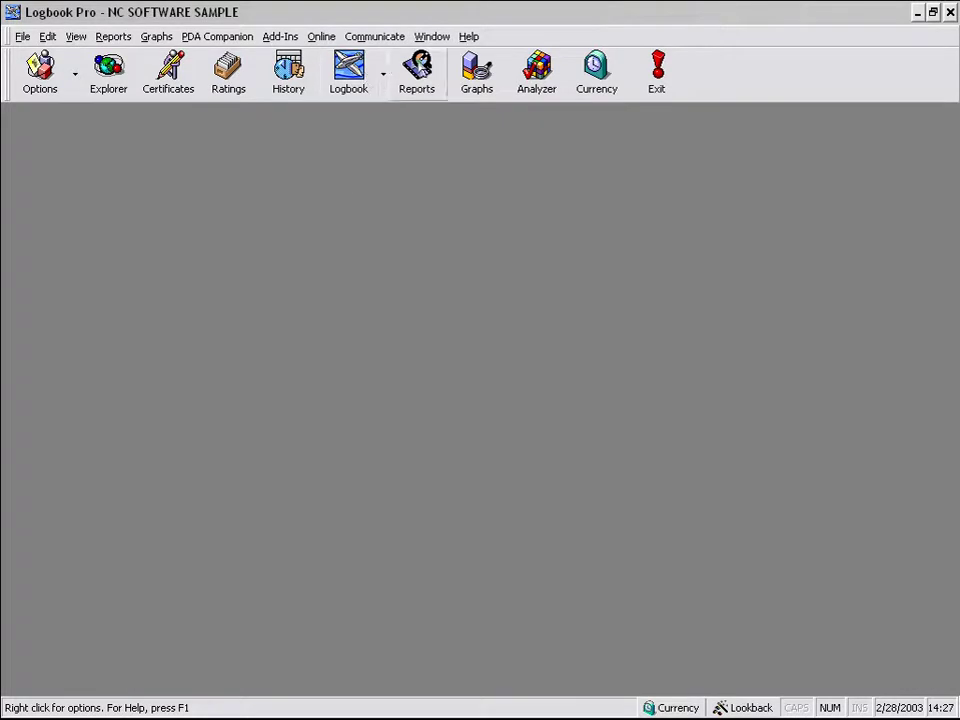
{"action": "left_click", "coordinate": [417, 70]}
{"action": "mouse_move", "coordinate": [467, 188]}
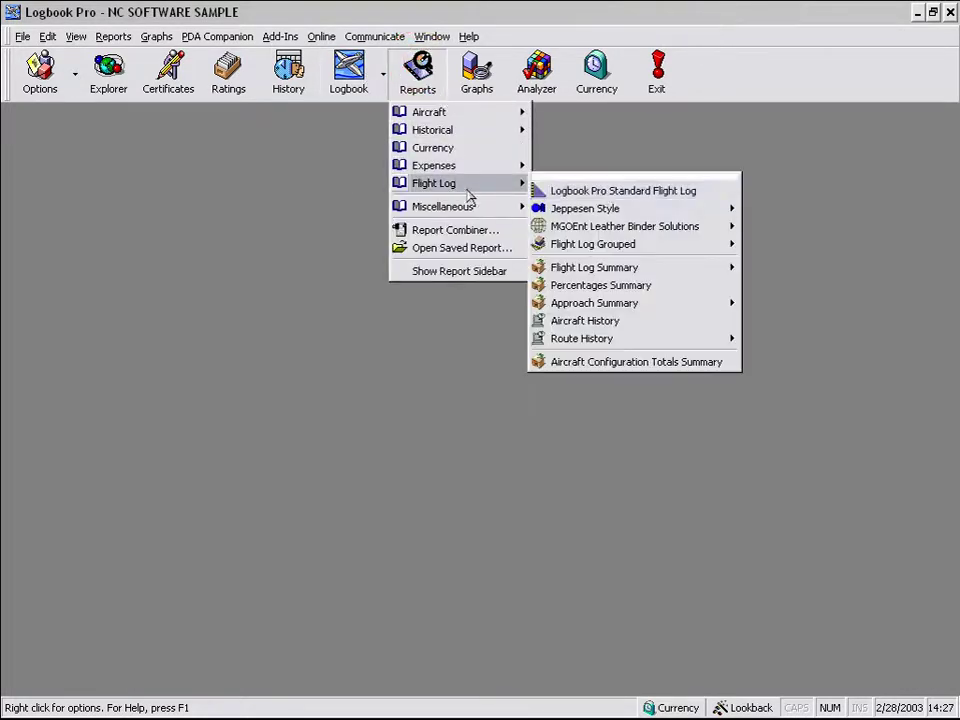
{"action": "mouse_move", "coordinate": [632, 207]}
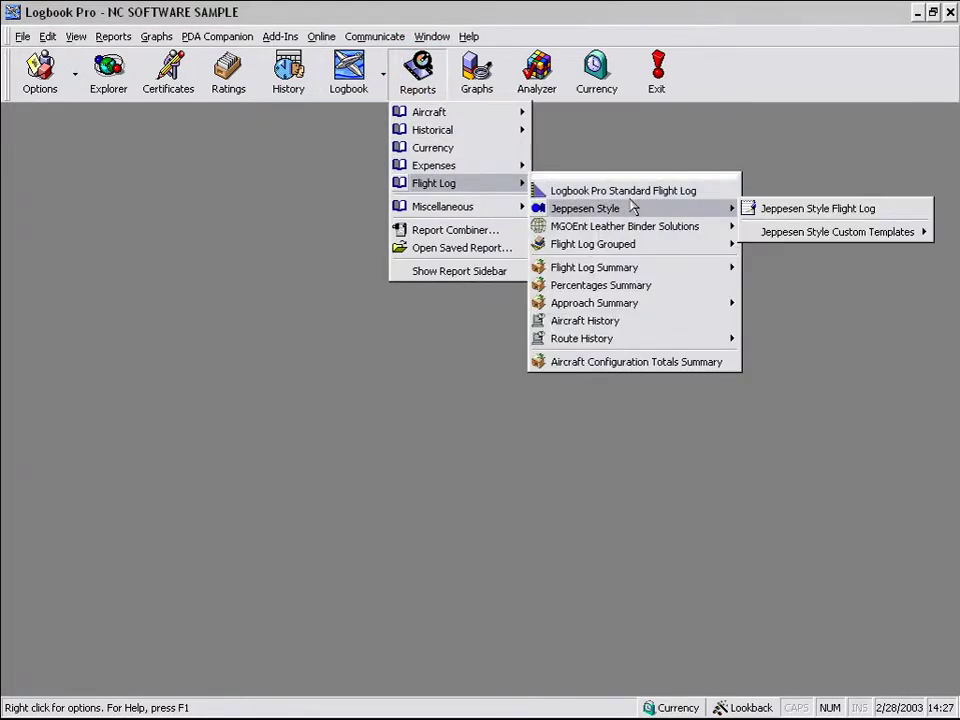
{"action": "mouse_move", "coordinate": [636, 248]}
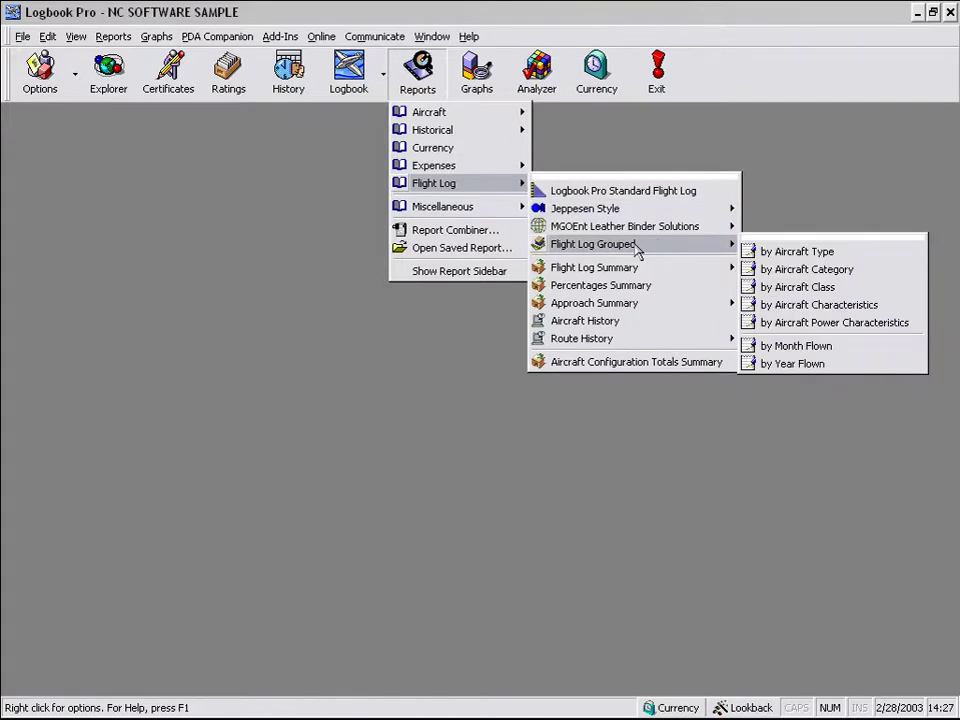
{"action": "left_click", "coordinate": [794, 254]}
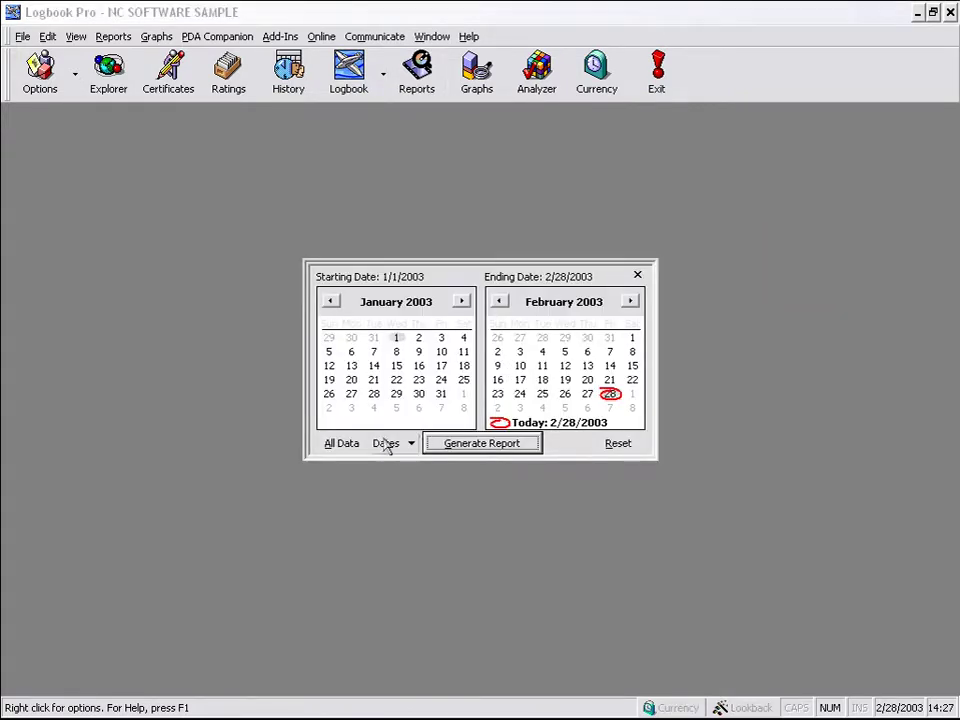
{"action": "left_click", "coordinate": [339, 445]}
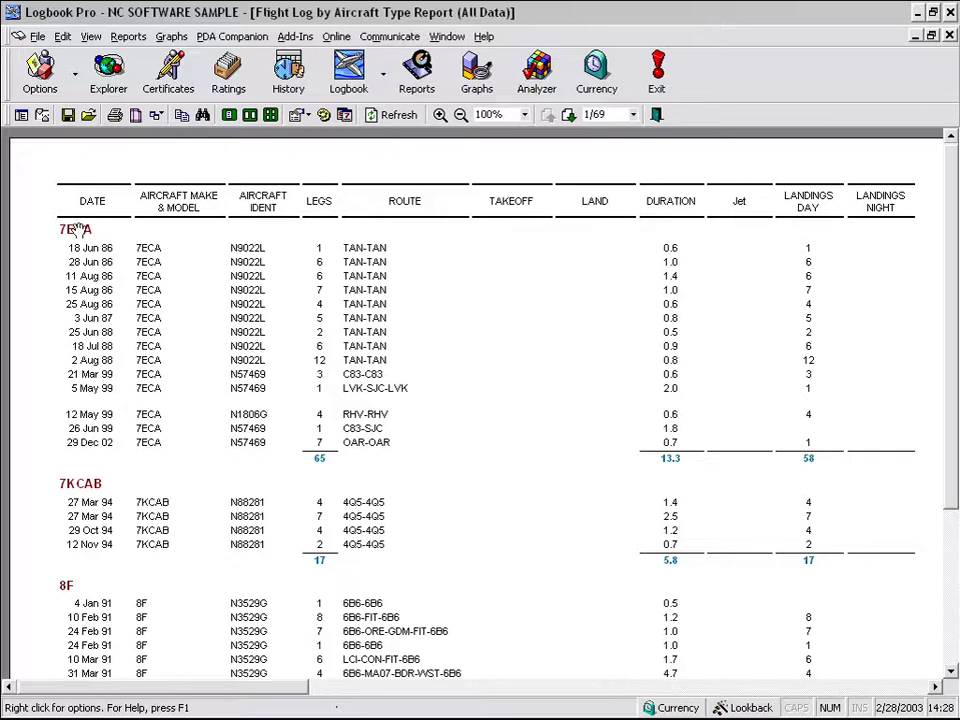
Show and widen the report's table of contents, and jump to the 29 Jun 91 flight under B4
{"action": "left_click", "coordinate": [257, 364]}
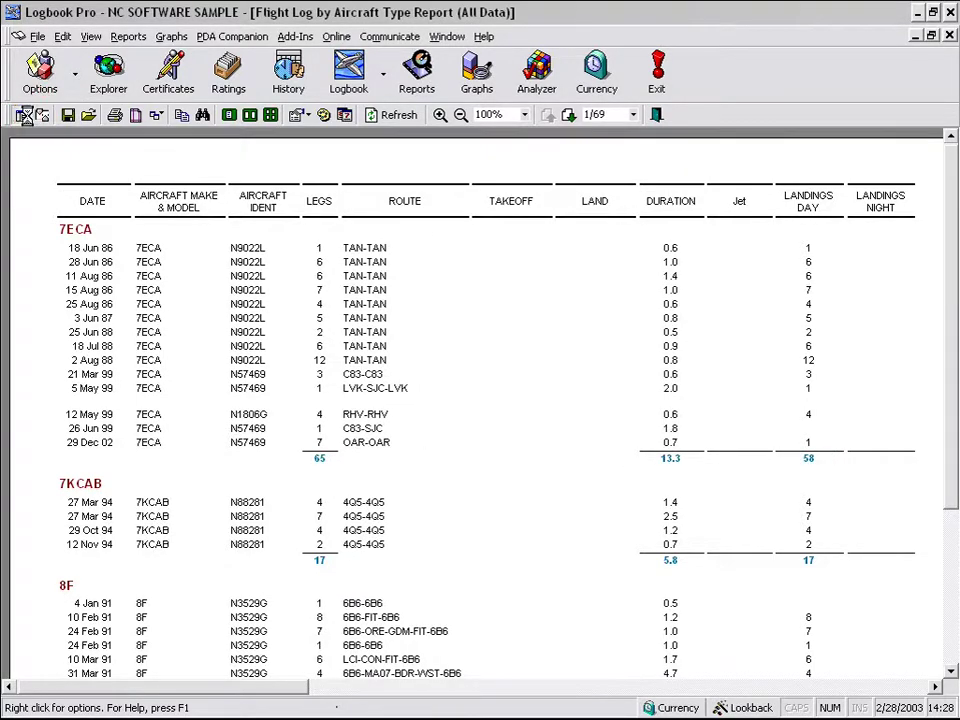
{"action": "left_click", "coordinate": [24, 116]}
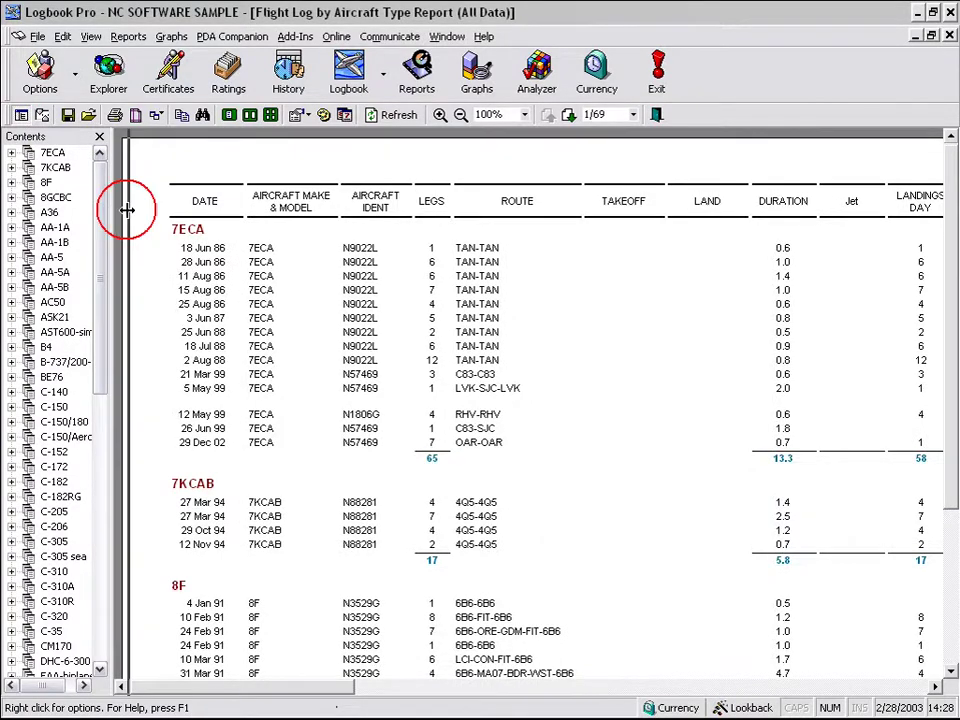
{"action": "left_click_drag", "start_coordinate": [113, 209], "coordinate": [165, 209]}
{"action": "scroll", "coordinate": [80, 250], "scroll_direction": "down", "scroll_amount": 2}
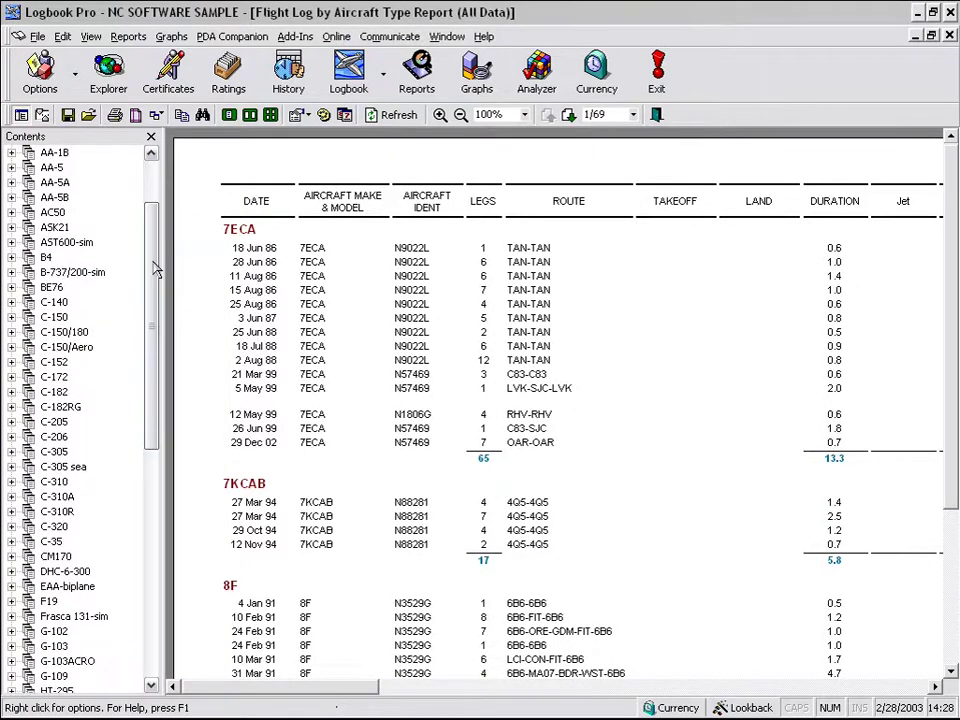
{"action": "left_click", "coordinate": [12, 257]}
{"action": "left_click", "coordinate": [80, 272]}
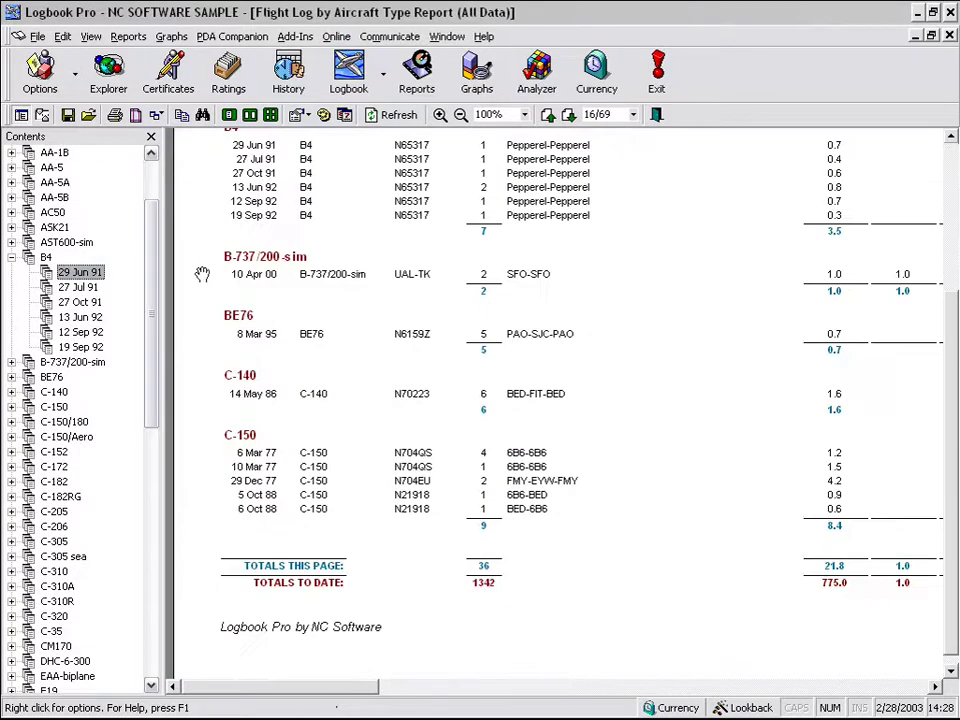
Expand the C-152 group in the contents and locate its 28 Feb 03 flight in the report
{"action": "left_click_drag", "start_coordinate": [150, 285], "coordinate": [142, 418]}
{"action": "left_click", "coordinate": [12, 301]}
{"action": "left_click", "coordinate": [88, 527]}
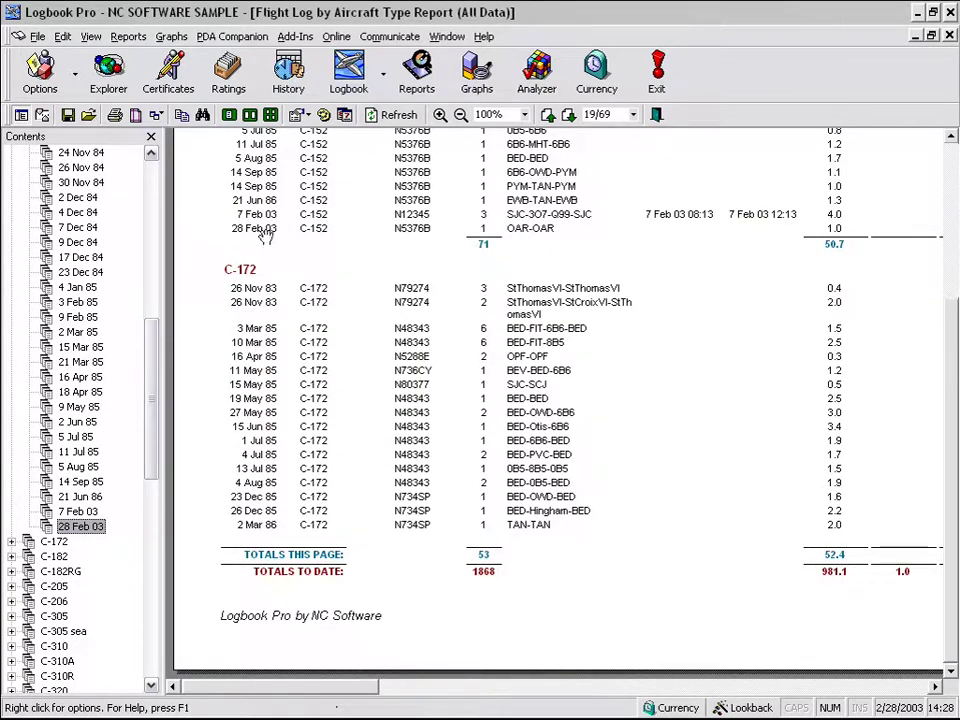
{"action": "left_click_drag", "start_coordinate": [209, 221], "coordinate": [872, 240]}
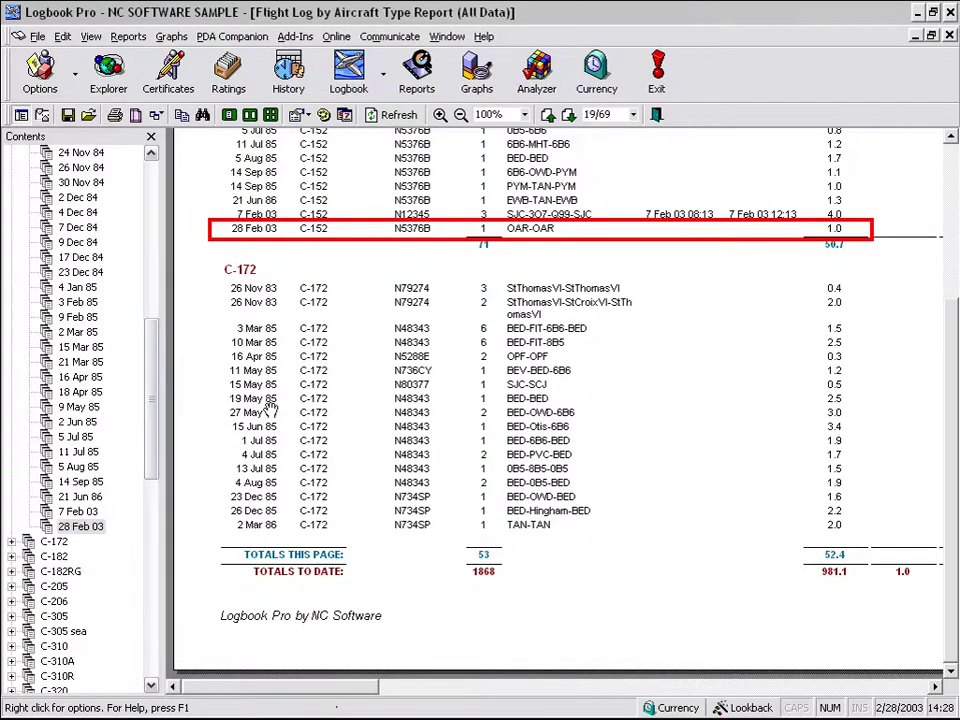
Collapse the B4 and C-152 groups in the report's contents
{"action": "scroll", "coordinate": [105, 310], "scroll_direction": "up", "scroll_amount": 12}
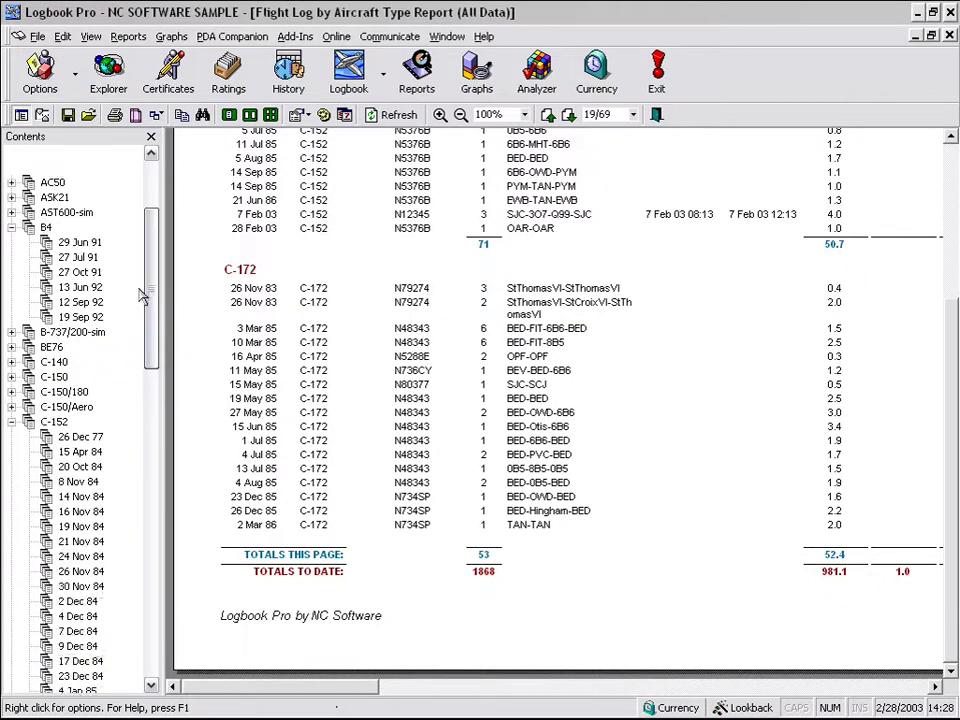
{"action": "left_click", "coordinate": [12, 347]}
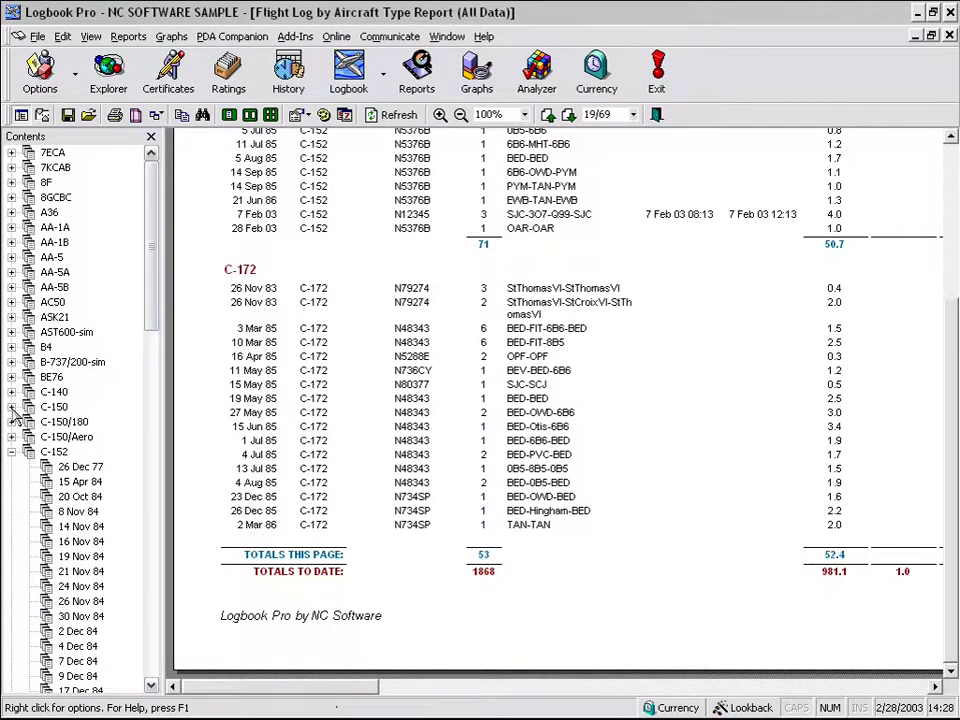
{"action": "left_click", "coordinate": [12, 452]}
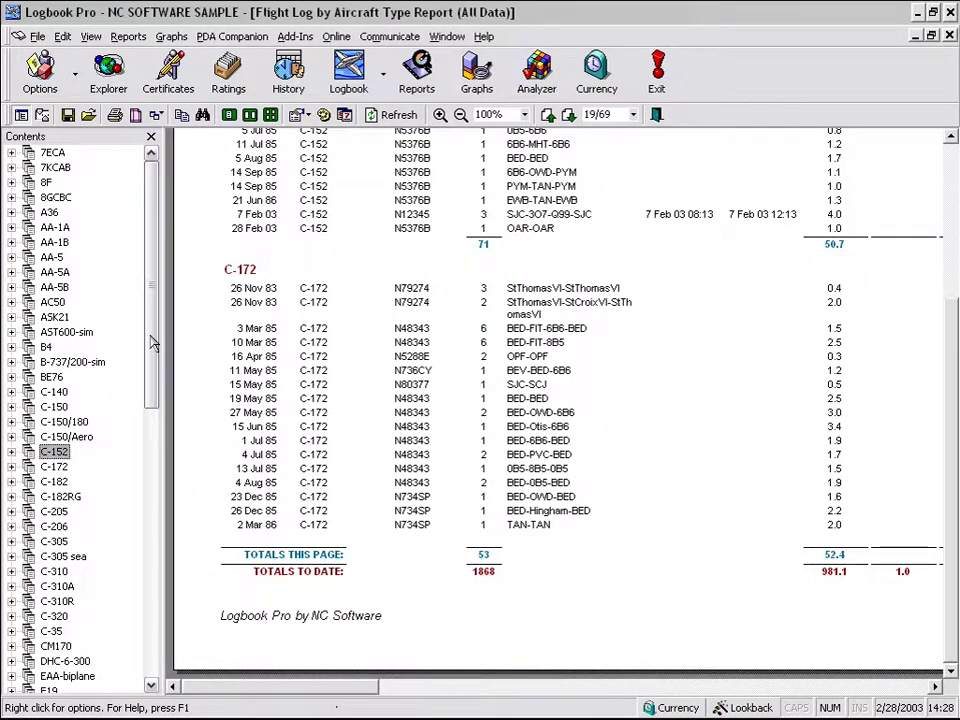
Jump to the 25 Jun 02 flight under TB20 through the contents, and hide the contents list
{"action": "left_click_drag", "start_coordinate": [157, 333], "coordinate": [150, 608]}
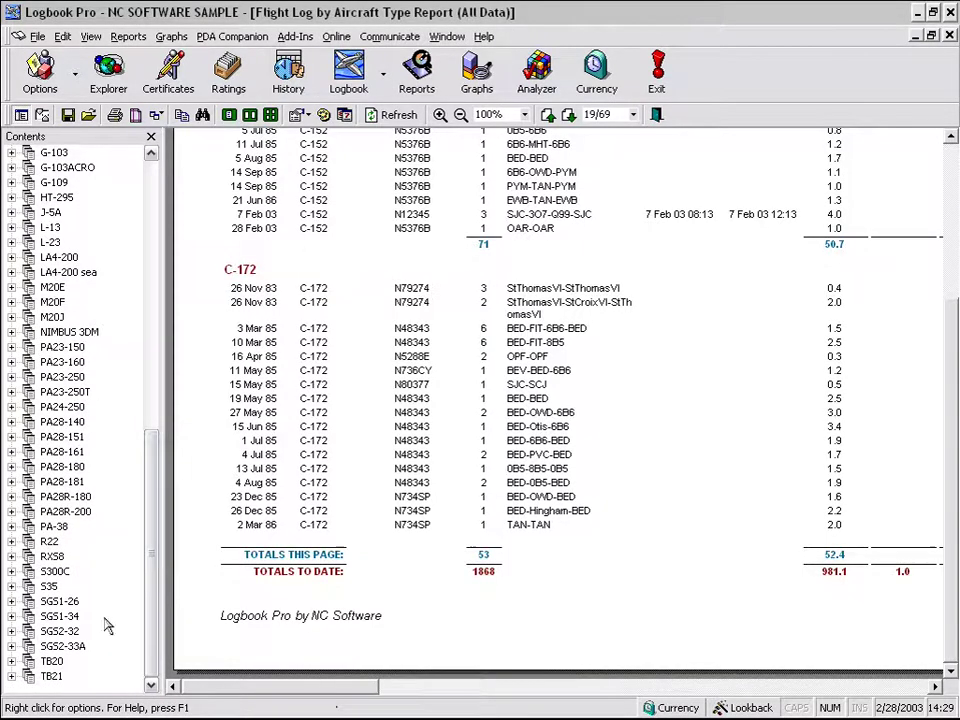
{"action": "left_click", "coordinate": [13, 661]}
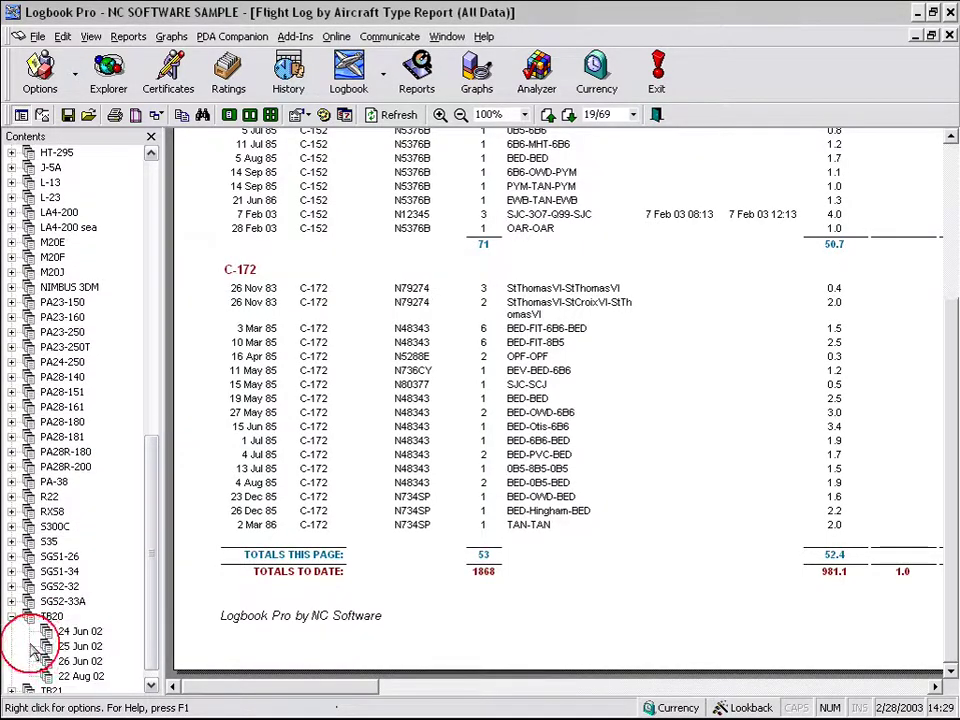
{"action": "left_click", "coordinate": [84, 648]}
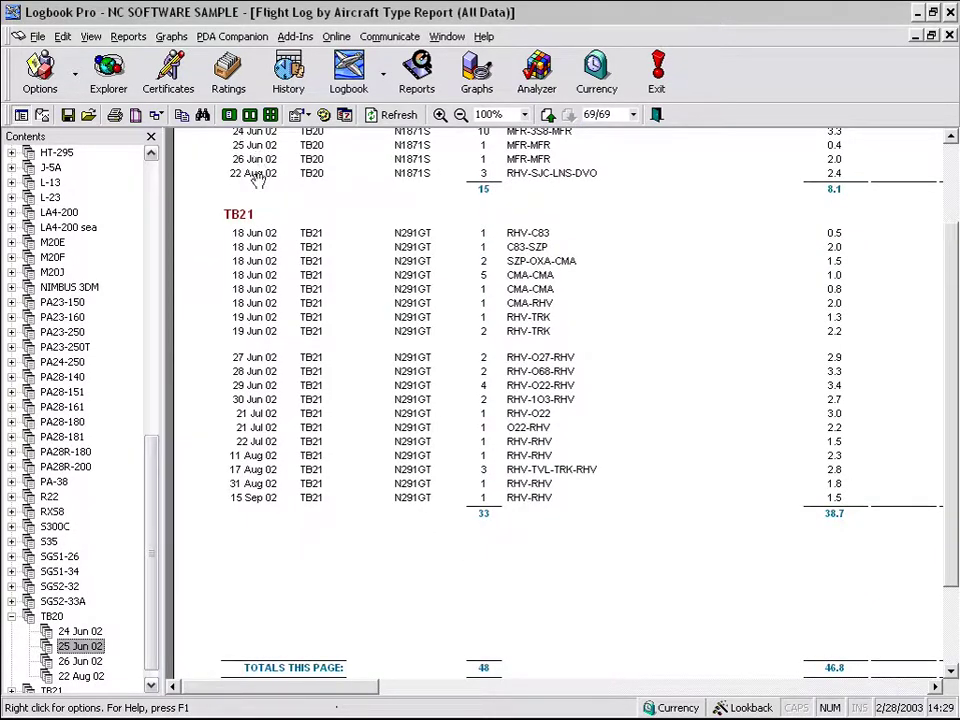
{"action": "left_click", "coordinate": [156, 114]}
{"action": "scroll", "coordinate": [332, 208], "scroll_direction": "up", "scroll_amount": 3}
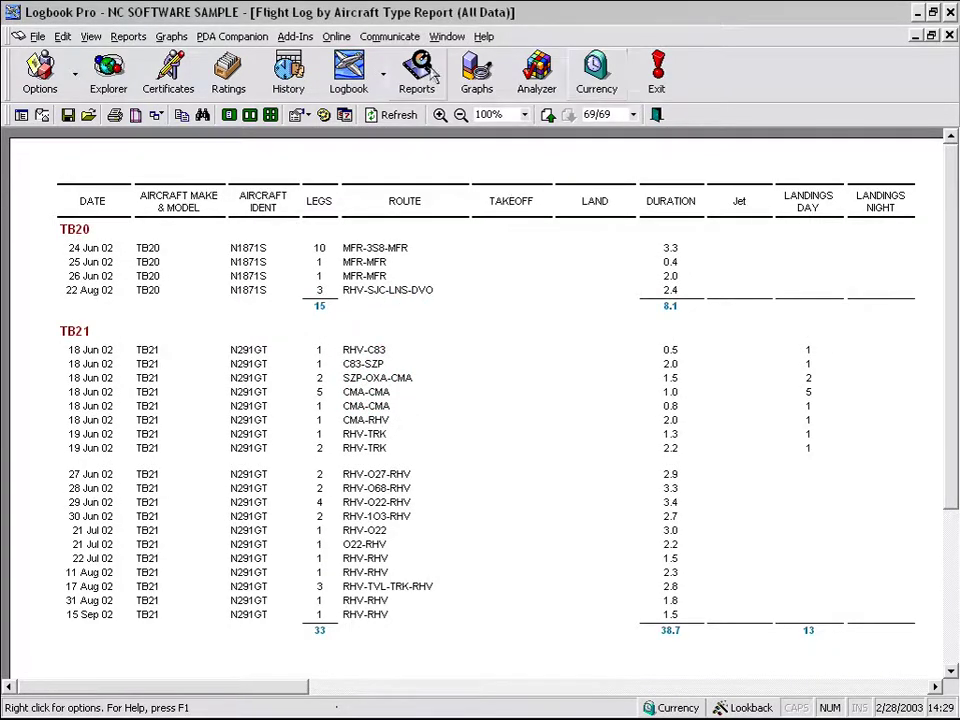
Generate the Flight Log Percentages Summary report and examine its category, general and custom time sections
{"action": "left_click", "coordinate": [433, 78]}
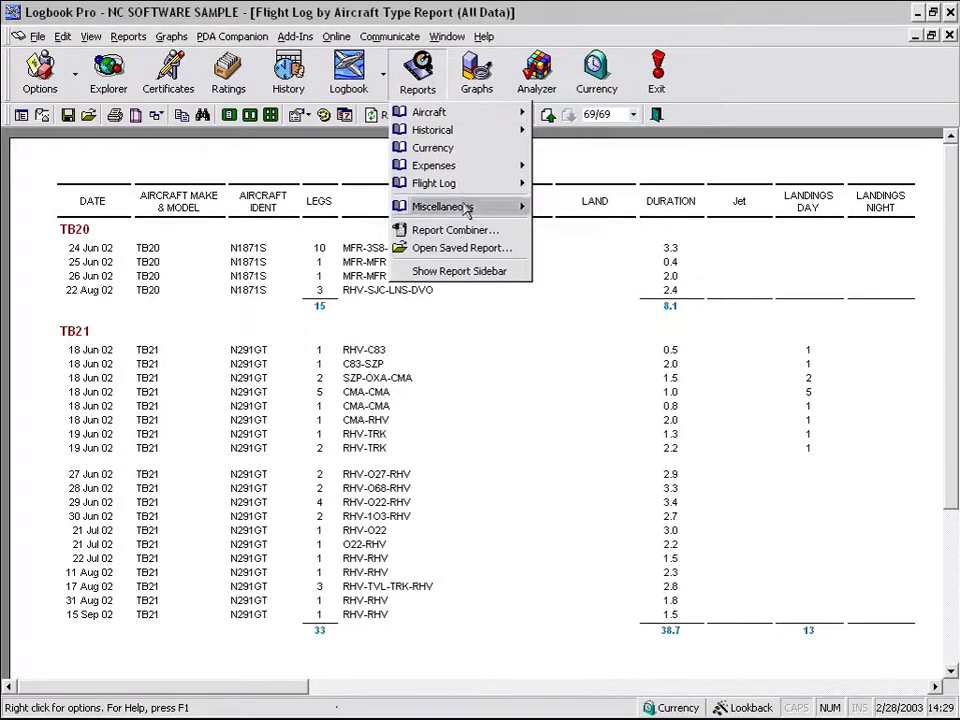
{"action": "mouse_move", "coordinate": [488, 191]}
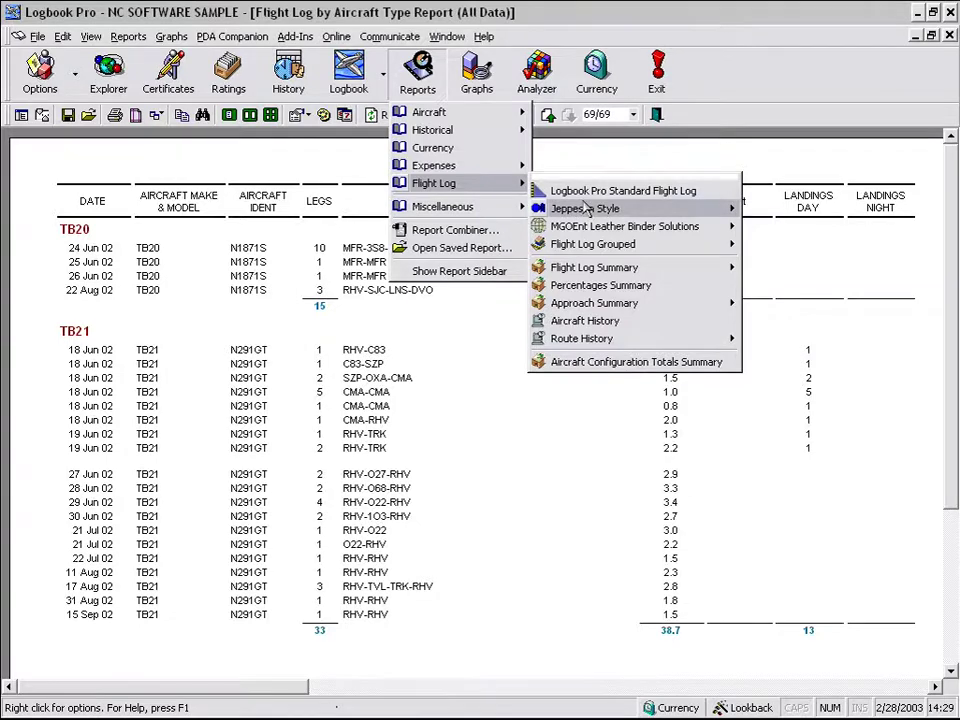
{"action": "mouse_move", "coordinate": [587, 207]}
{"action": "mouse_move", "coordinate": [598, 271]}
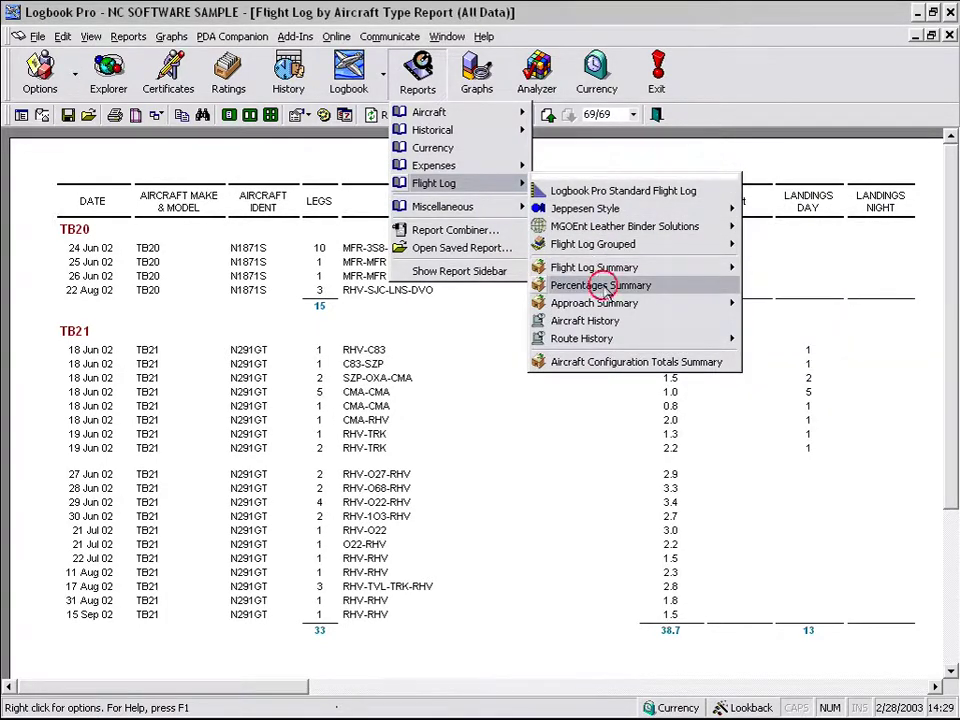
{"action": "left_click", "coordinate": [601, 286]}
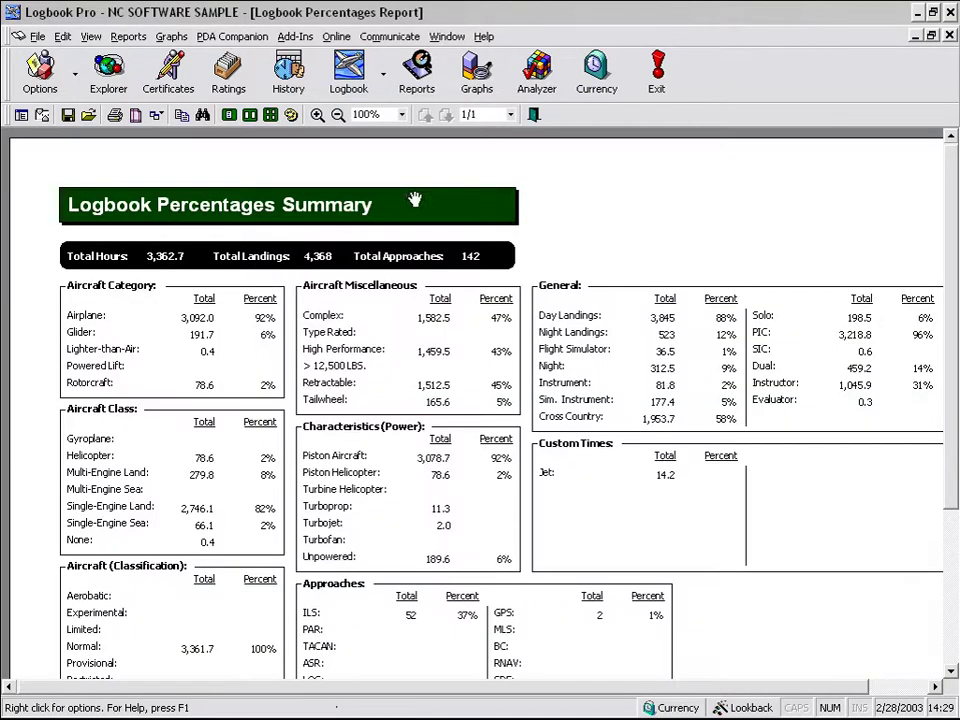
{"action": "mouse_move", "coordinate": [621, 326]}
{"action": "left_mouse_down"}
{"action": "mouse_move", "coordinate": [623, 285]}
{"action": "mouse_move", "coordinate": [623, 310]}
{"action": "left_mouse_up"}
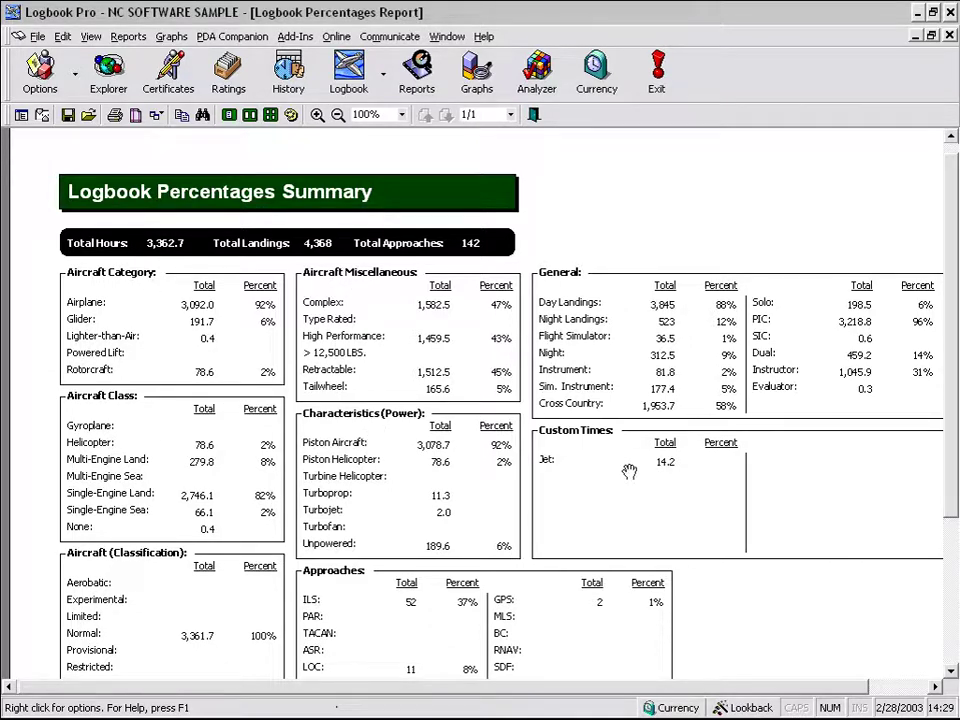
Examine the percentage figures in the General section of the Logbook Percentages Summary report
{"action": "left_click_drag", "start_coordinate": [641, 543], "coordinate": [727, 644]}
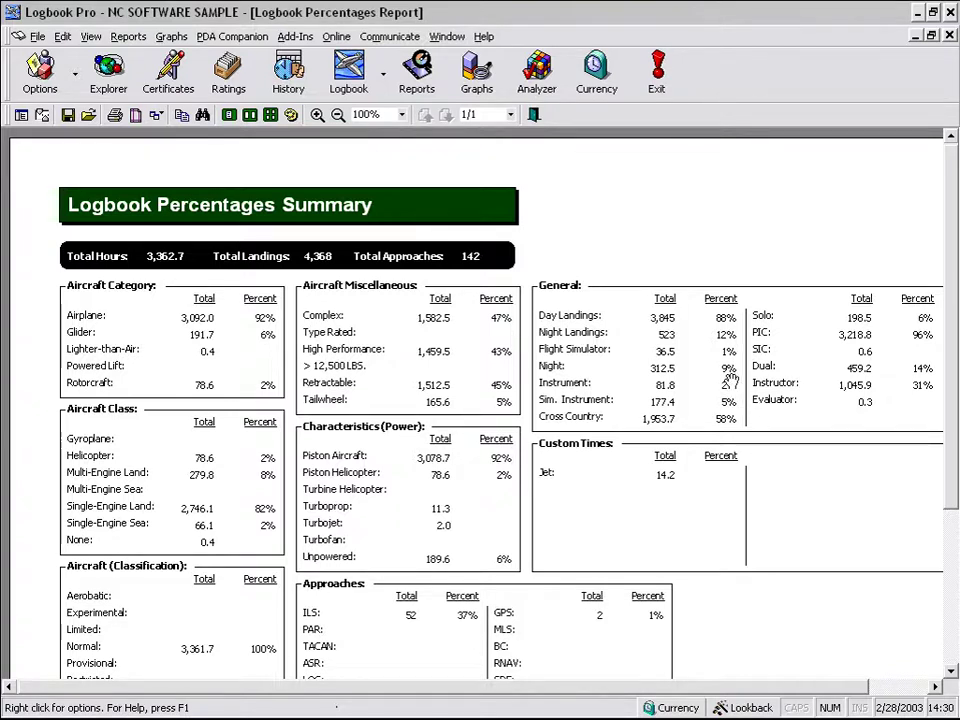
{"action": "left_click_drag", "start_coordinate": [708, 371], "coordinate": [746, 405]}
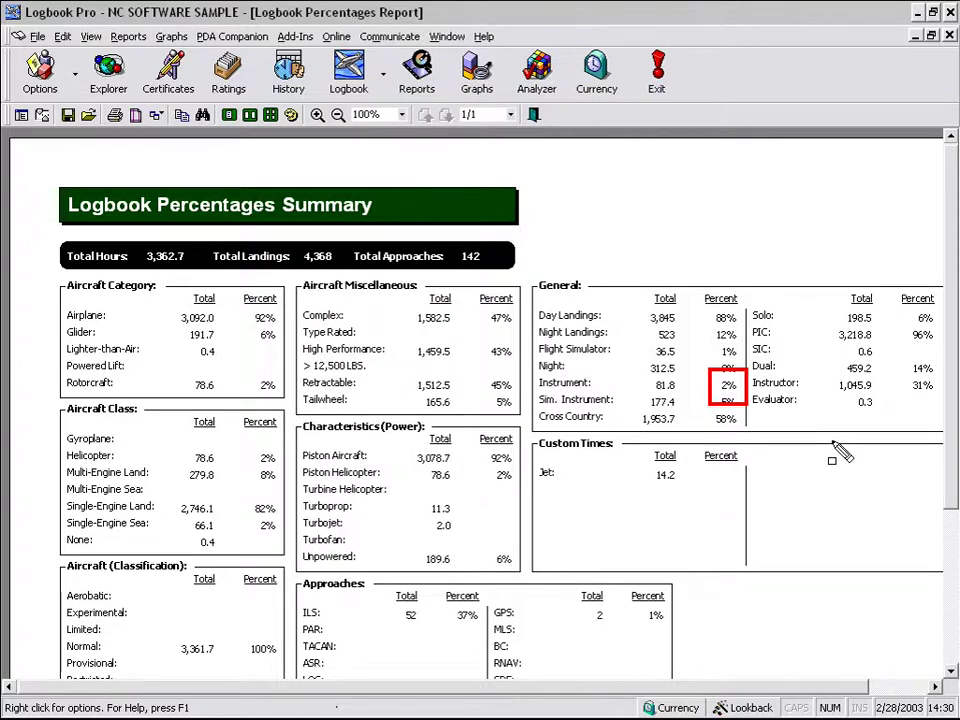
{"action": "key", "text": "Escape"}
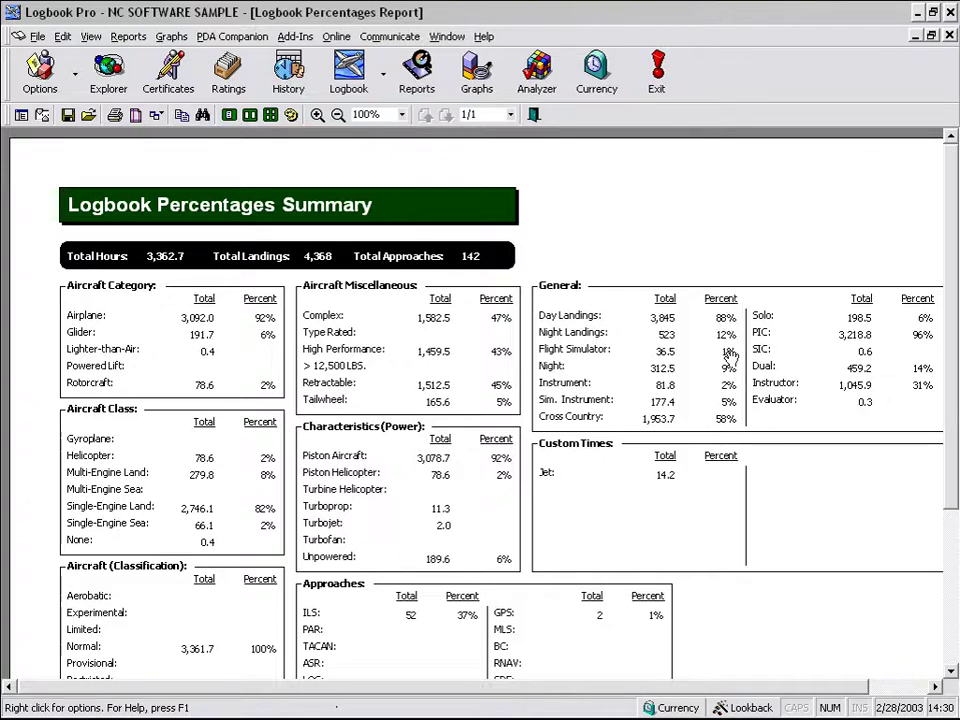
Generate the Flight Log's Aircraft Configuration Totals Summary report for all data and browse its aircraft type totals through page 2
{"action": "left_click", "coordinate": [418, 78]}
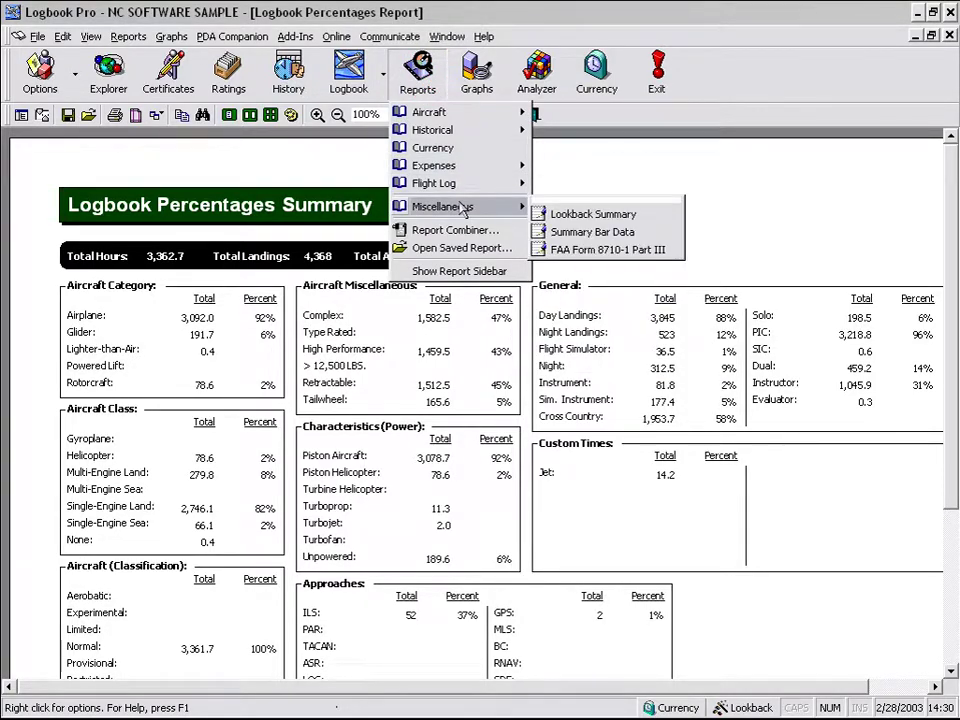
{"action": "mouse_move", "coordinate": [472, 190]}
{"action": "mouse_move", "coordinate": [650, 310]}
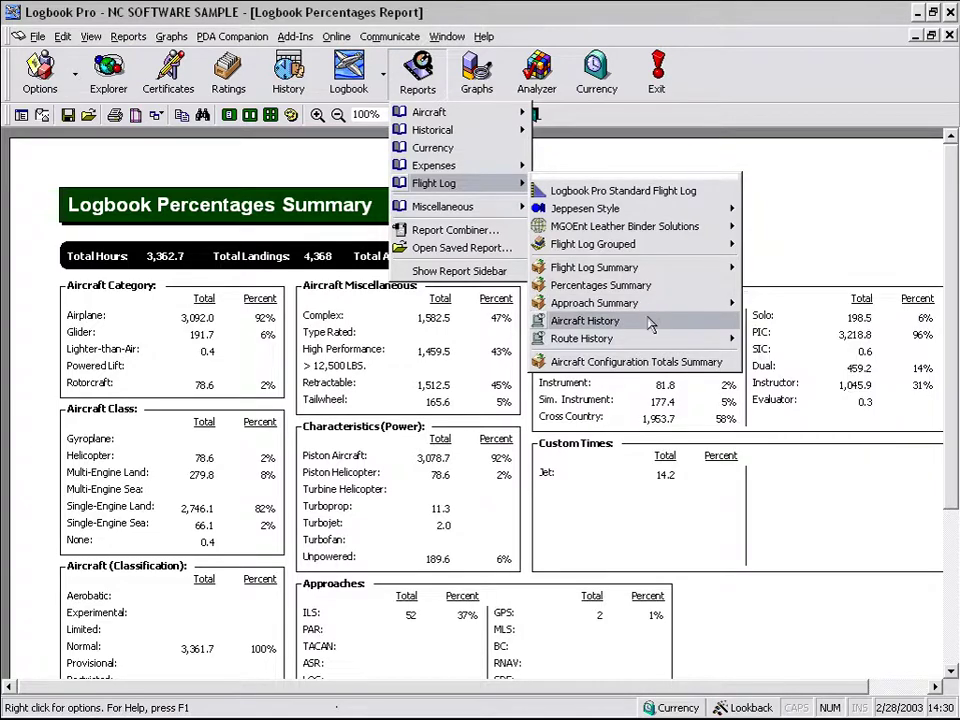
{"action": "left_click", "coordinate": [643, 361]}
{"action": "left_click", "coordinate": [343, 443]}
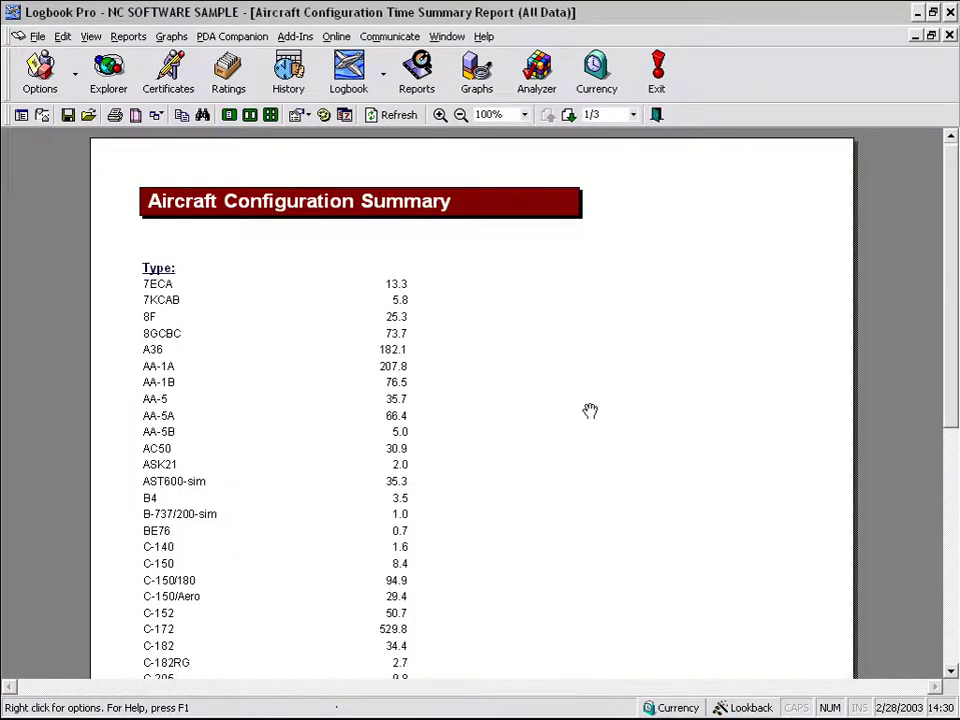
{"action": "left_click_drag", "start_coordinate": [589, 411], "coordinate": [572, 210]}
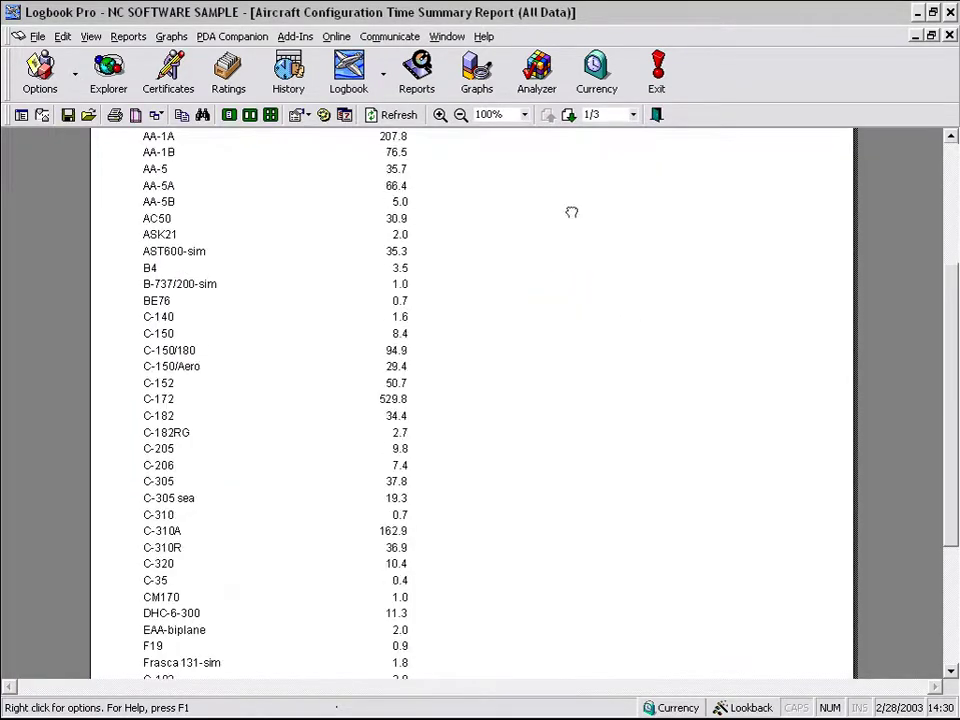
{"action": "left_click_drag", "start_coordinate": [563, 353], "coordinate": [549, 313]}
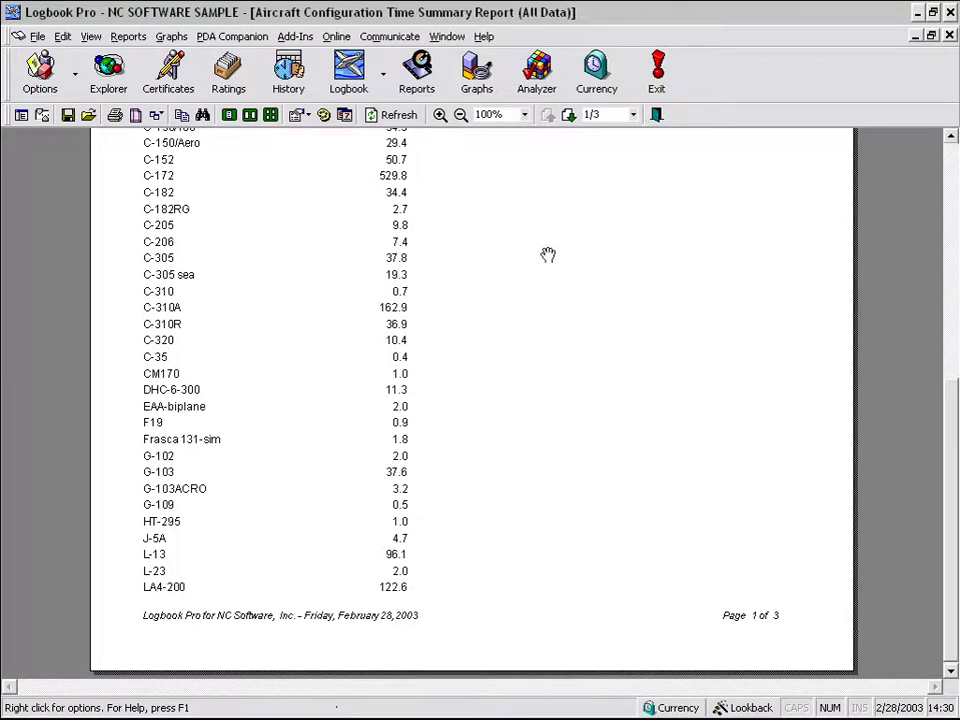
{"action": "left_click", "coordinate": [569, 115]}
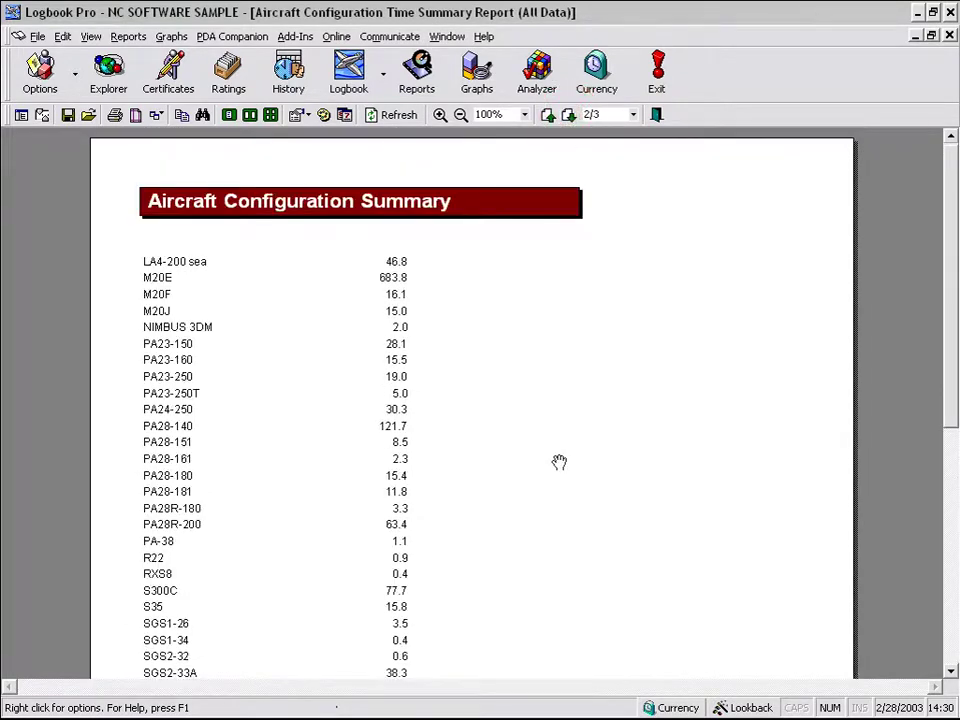
Generate the Lookback Summary report with today's date as the baseline
{"action": "left_click", "coordinate": [440, 90]}
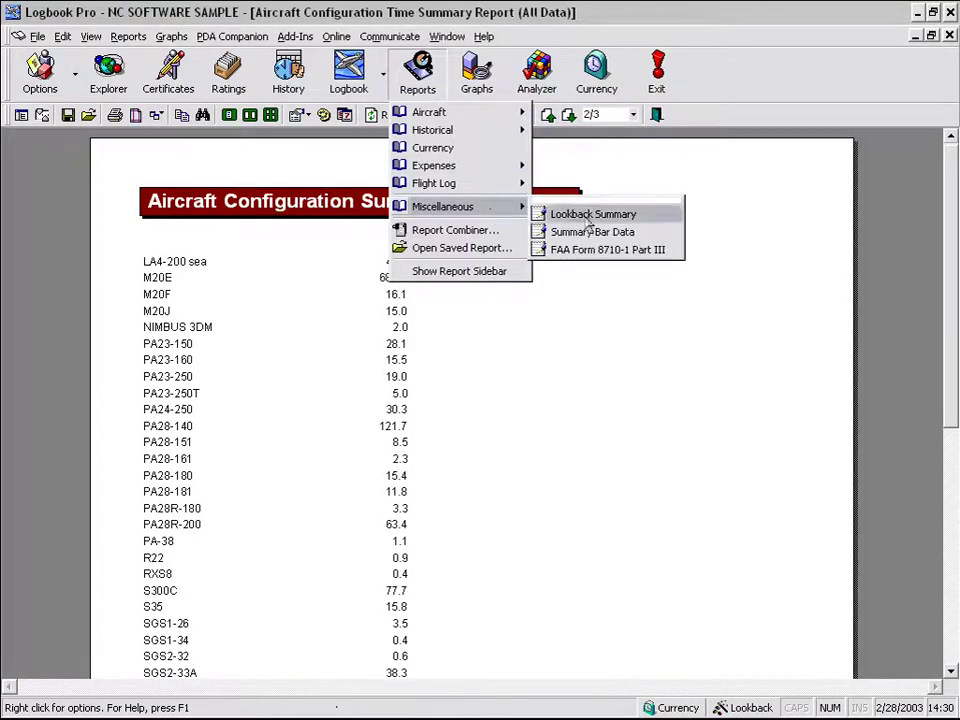
{"action": "left_click", "coordinate": [565, 214]}
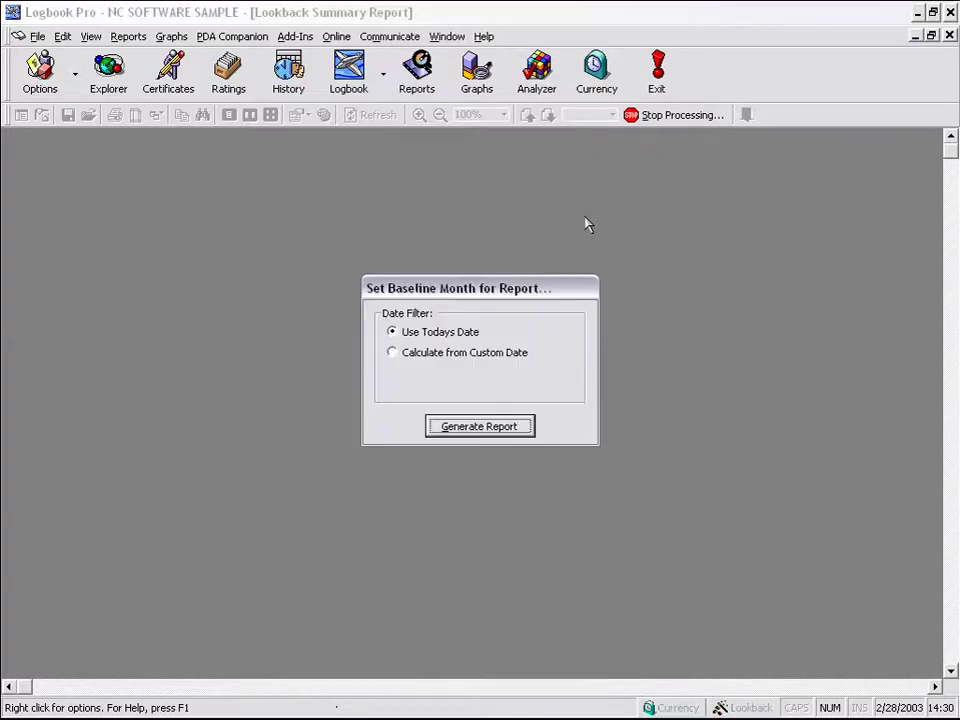
{"action": "left_click", "coordinate": [496, 434]}
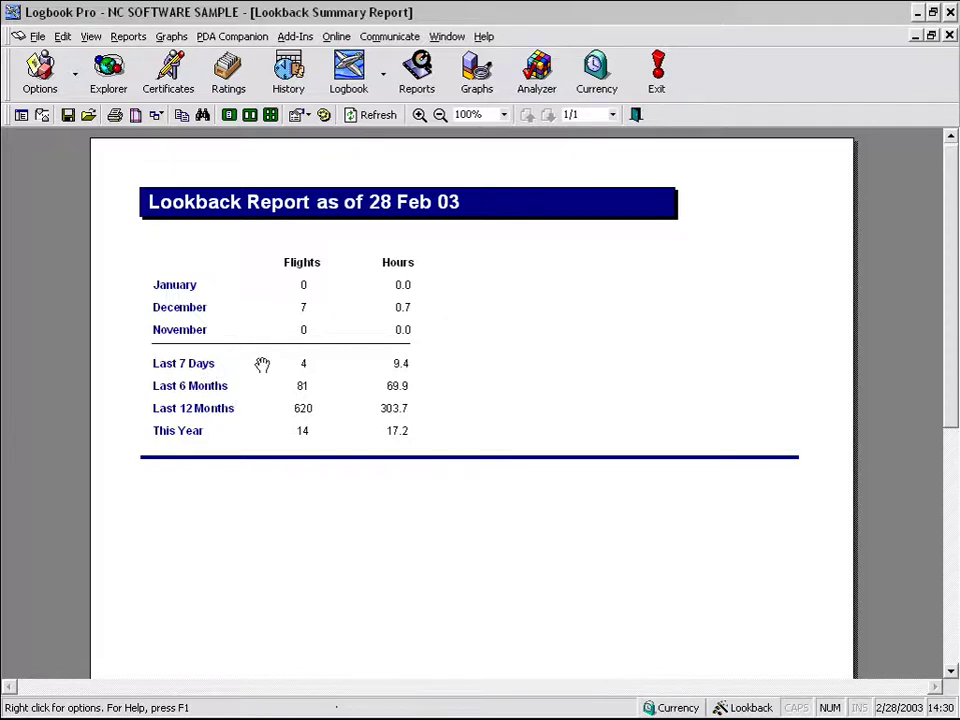
Check the monthly and yearly flight counts in the Lookback quick summary, and dismiss it
{"action": "left_click", "coordinate": [751, 708]}
{"action": "mouse_move", "coordinate": [778, 655]}
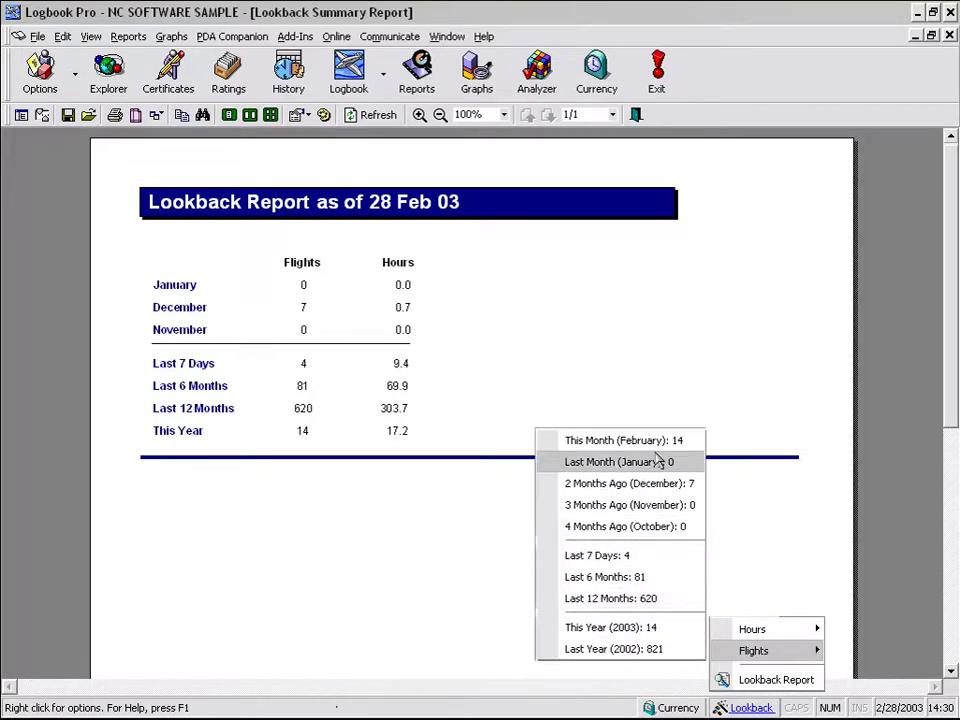
{"action": "left_click", "coordinate": [753, 430]}
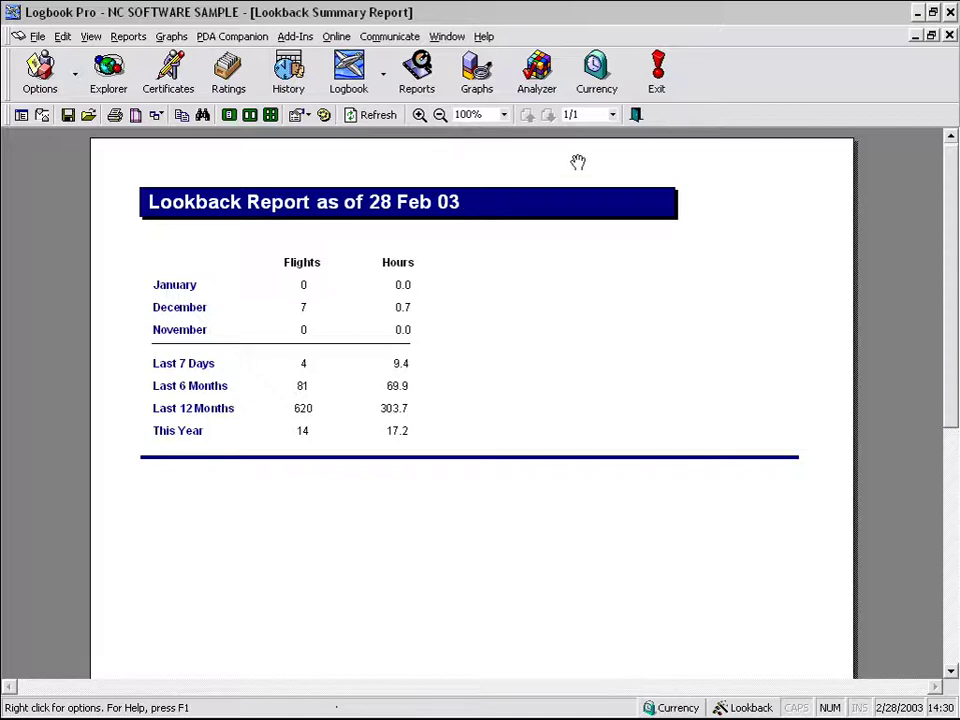
Close the current Lookback report and generate a new Lookback Summary calculated from the custom date 4 Feb 2003
{"action": "left_click", "coordinate": [637, 115]}
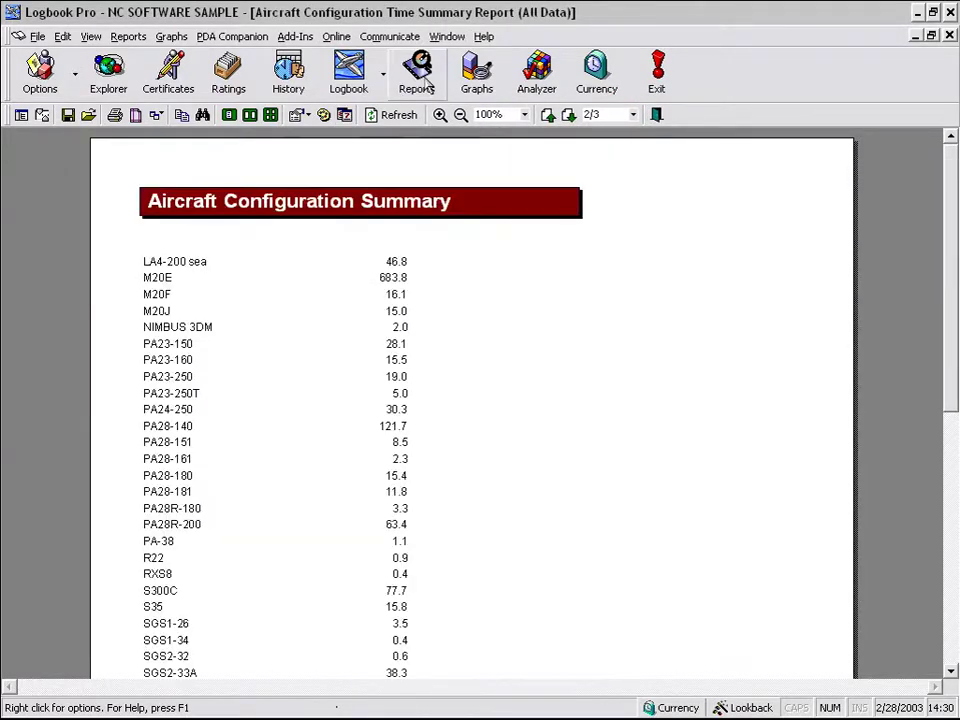
{"action": "left_click", "coordinate": [420, 82]}
{"action": "mouse_move", "coordinate": [482, 207]}
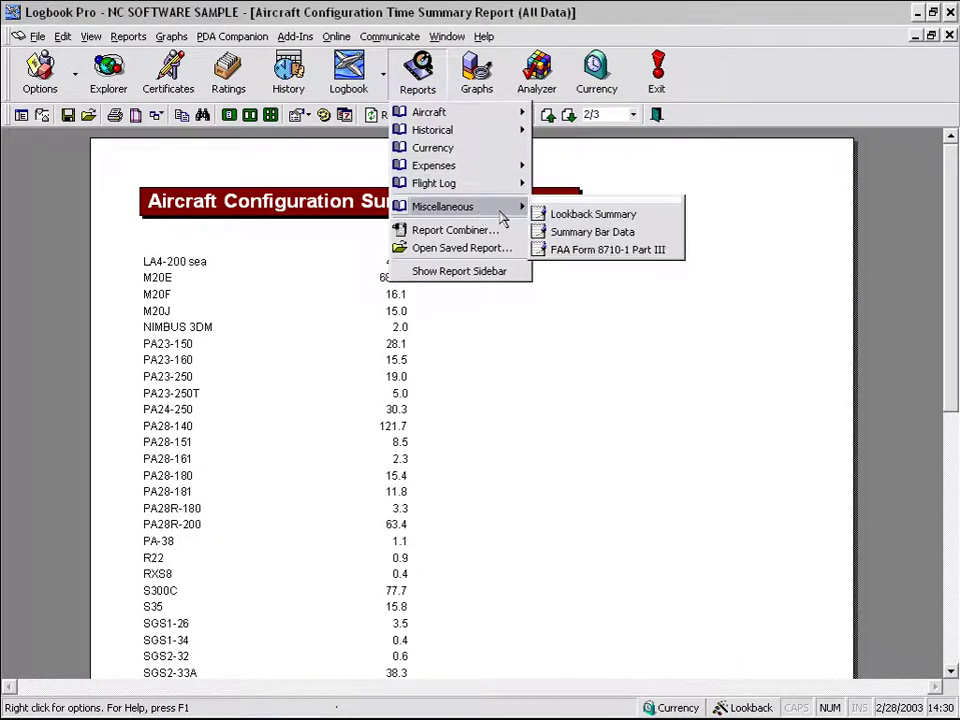
{"action": "left_click", "coordinate": [558, 215]}
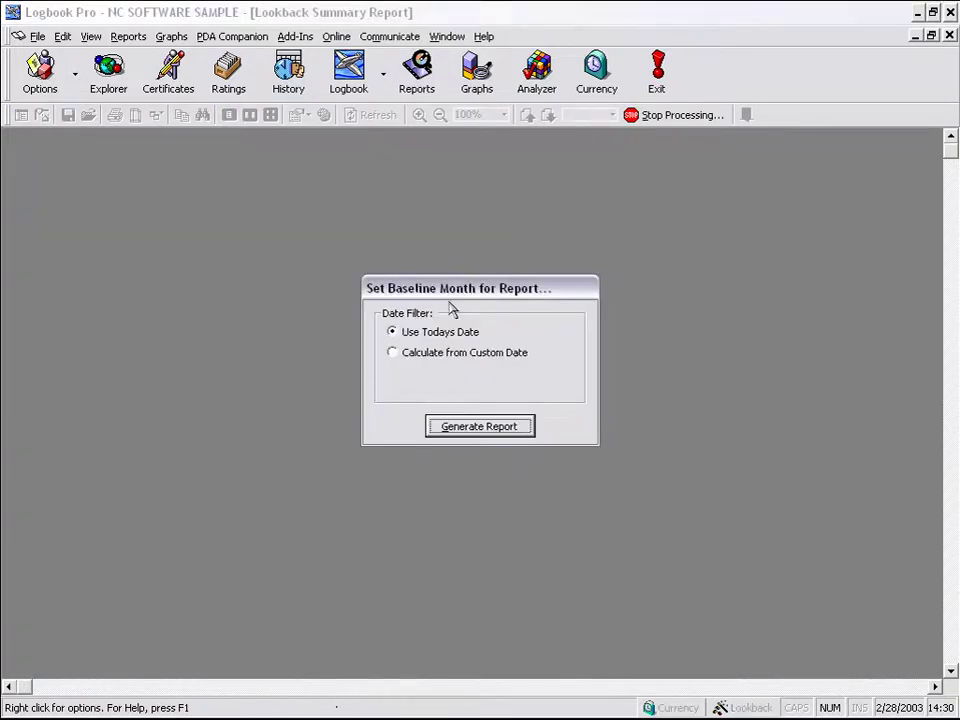
{"action": "left_click", "coordinate": [459, 358]}
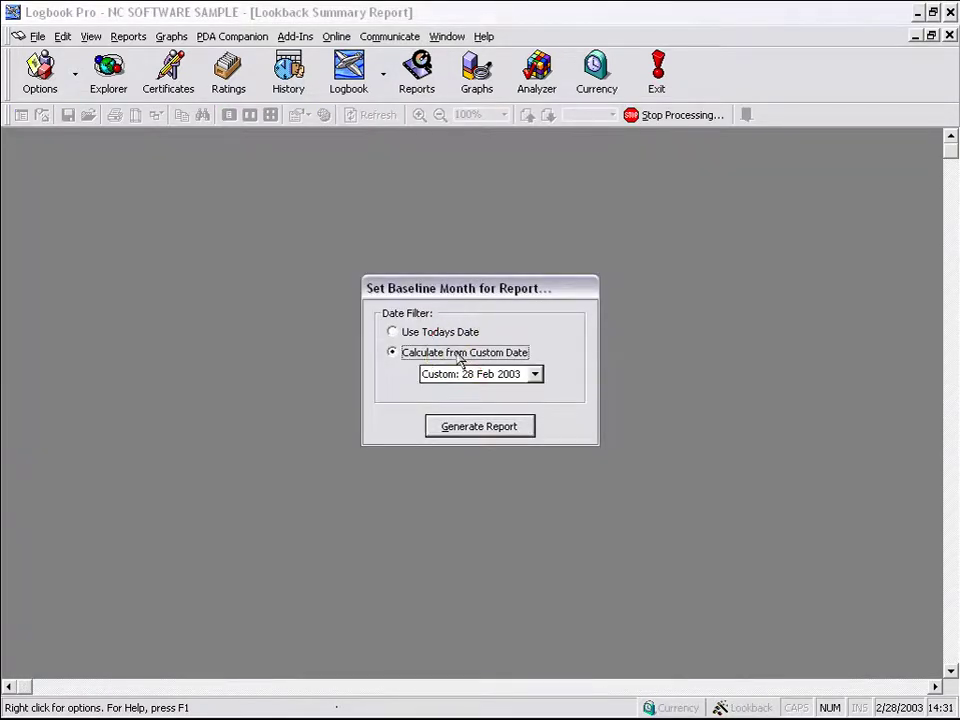
{"action": "left_click", "coordinate": [534, 375]}
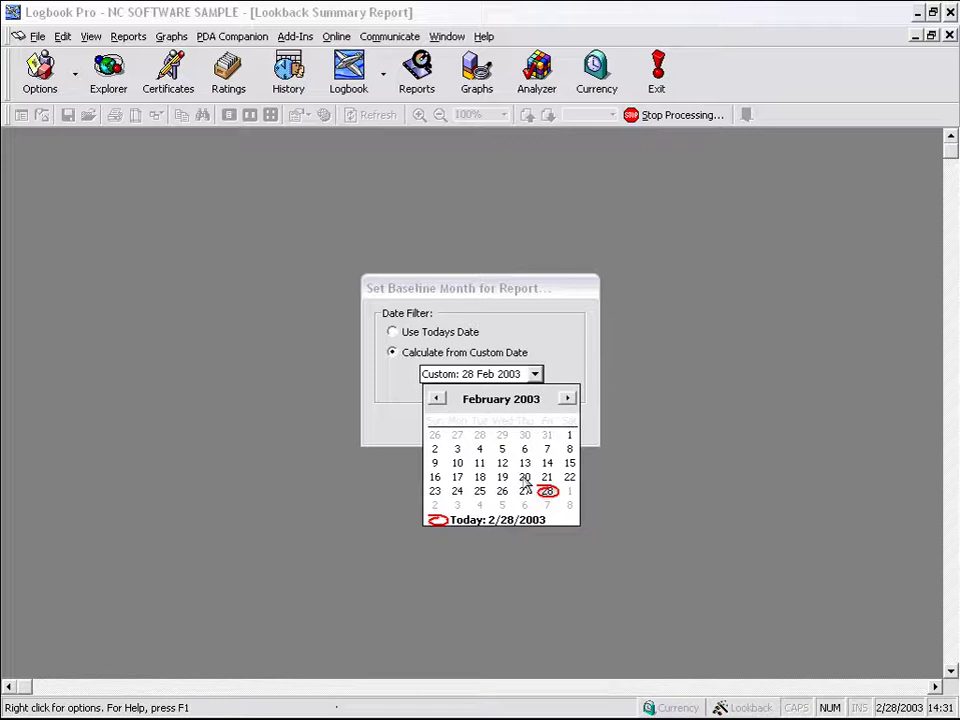
{"action": "left_click", "coordinate": [481, 450]}
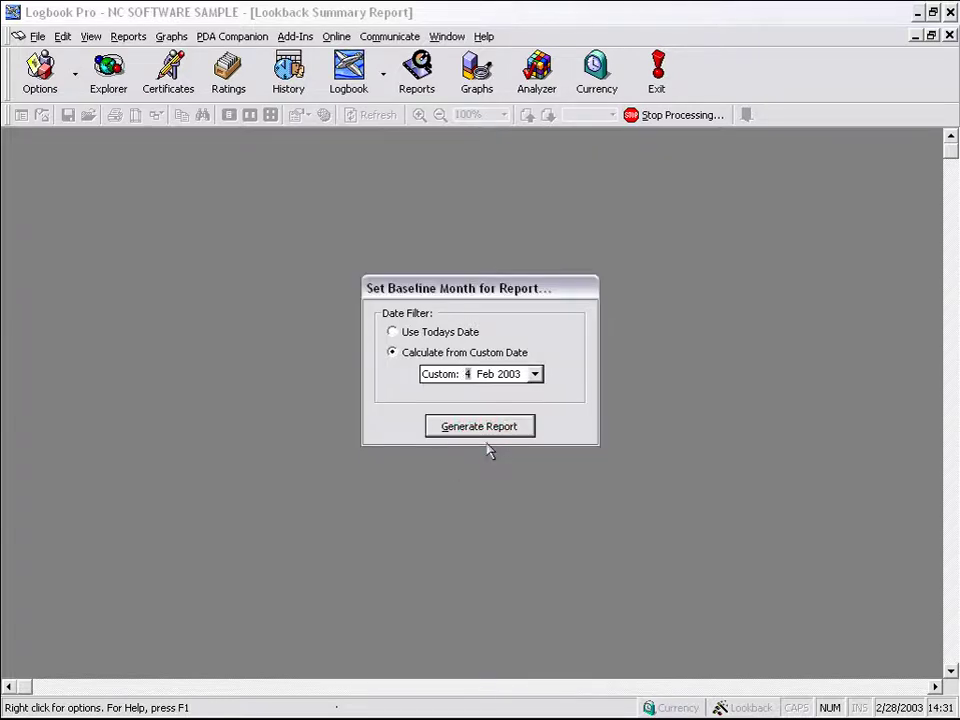
{"action": "left_click", "coordinate": [480, 418]}
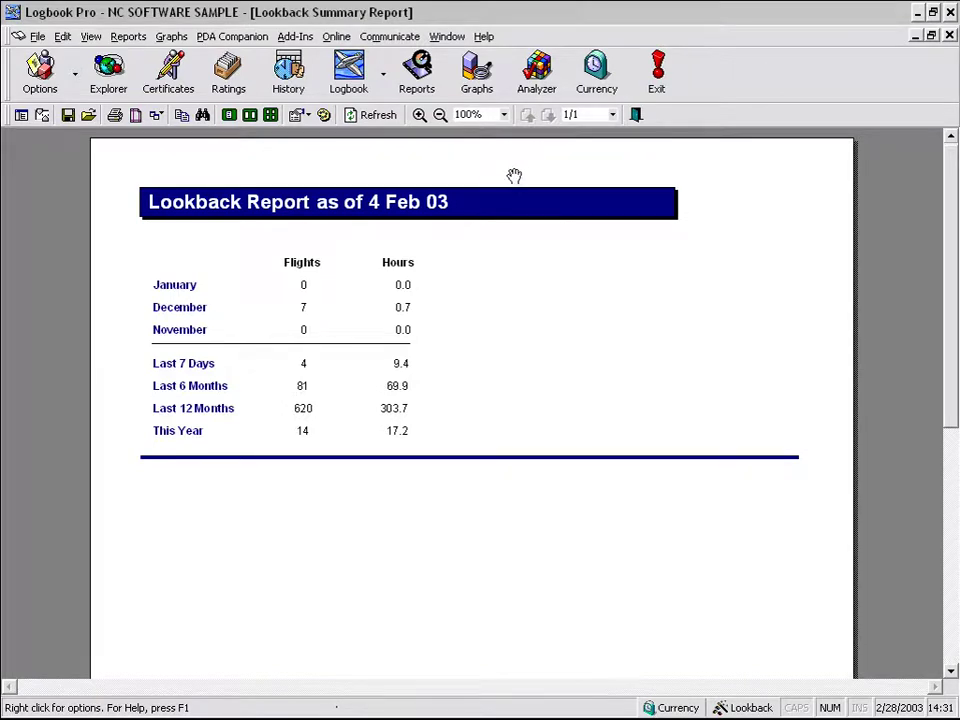
Generate the FAA Form 8710-1 Part III report and inspect its record of pilot time table at 125% zoom
{"action": "left_click", "coordinate": [415, 75]}
{"action": "mouse_move", "coordinate": [460, 214]}
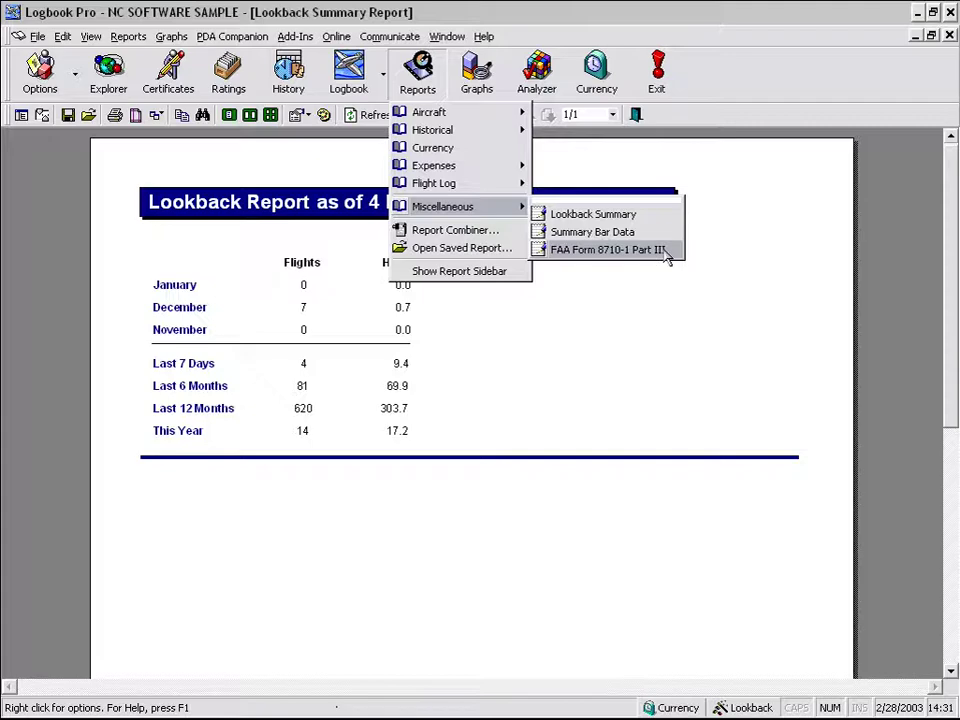
{"action": "left_click", "coordinate": [607, 249]}
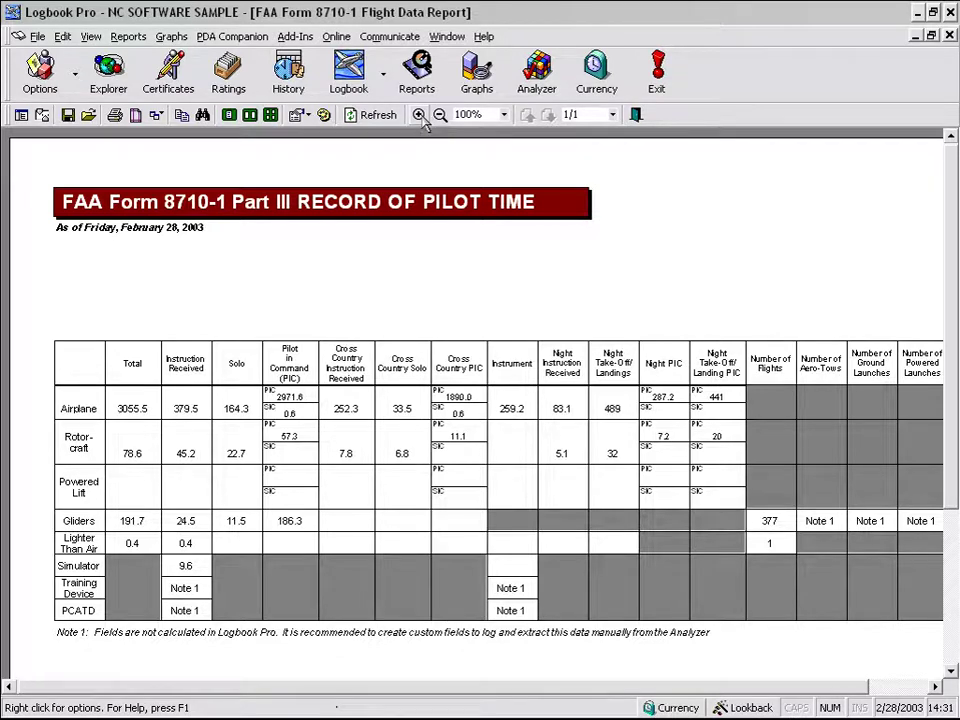
{"action": "left_click", "coordinate": [419, 115]}
{"action": "left_click_drag", "start_coordinate": [425, 340], "coordinate": [451, 259]}
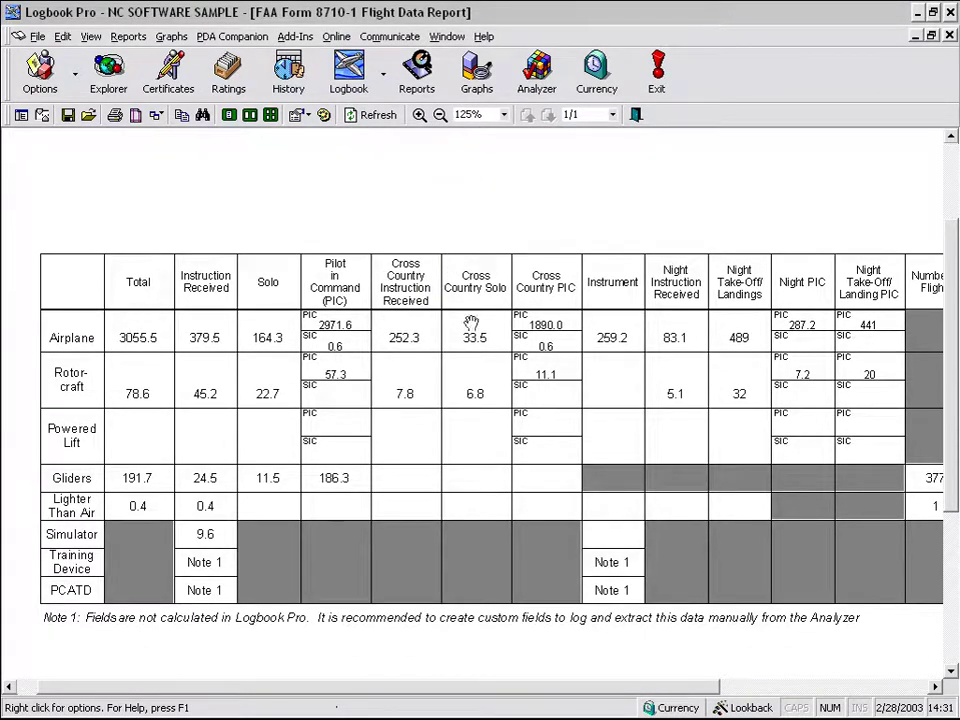
{"action": "left_click_drag", "start_coordinate": [888, 305], "coordinate": [875, 258]}
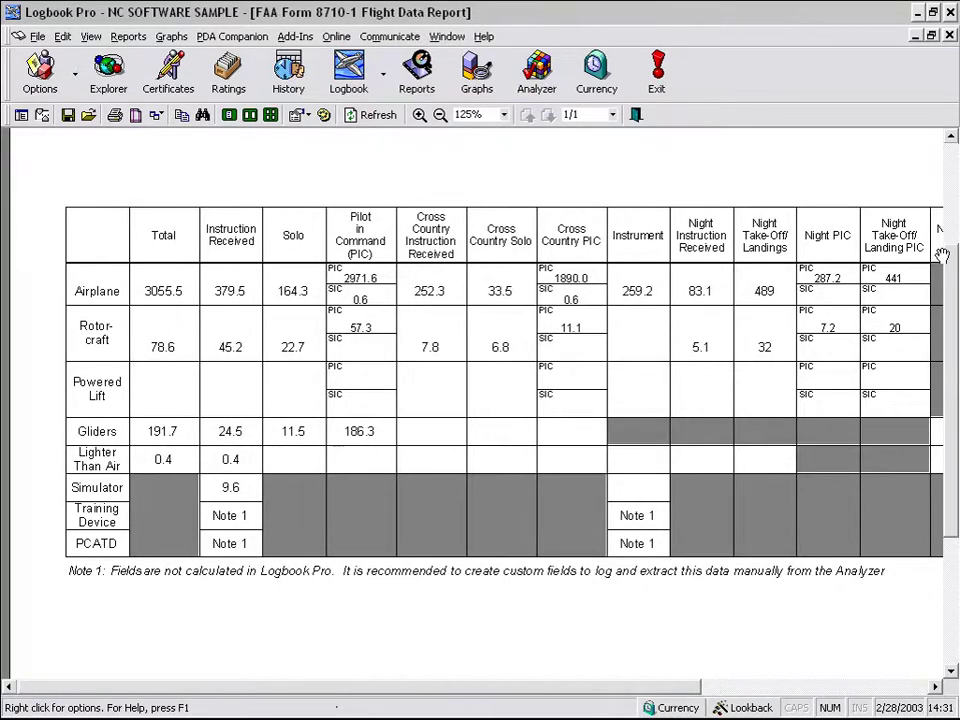
{"action": "left_click_drag", "start_coordinate": [705, 251], "coordinate": [705, 281]}
{"action": "left_click_drag", "start_coordinate": [618, 350], "coordinate": [615, 390]}
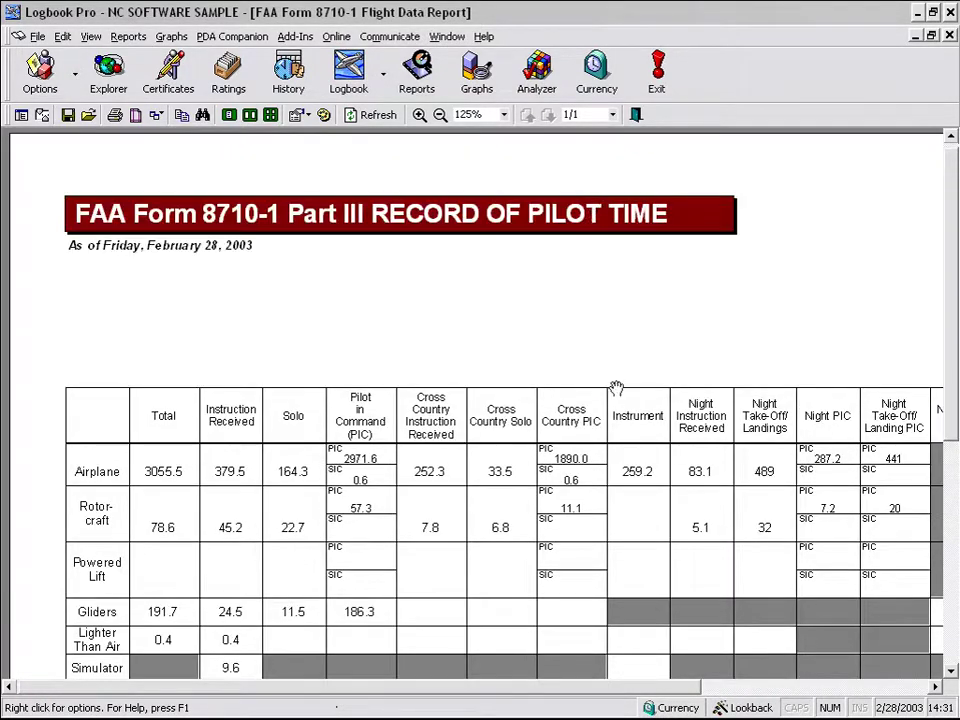
{"action": "left_click", "coordinate": [426, 76]}
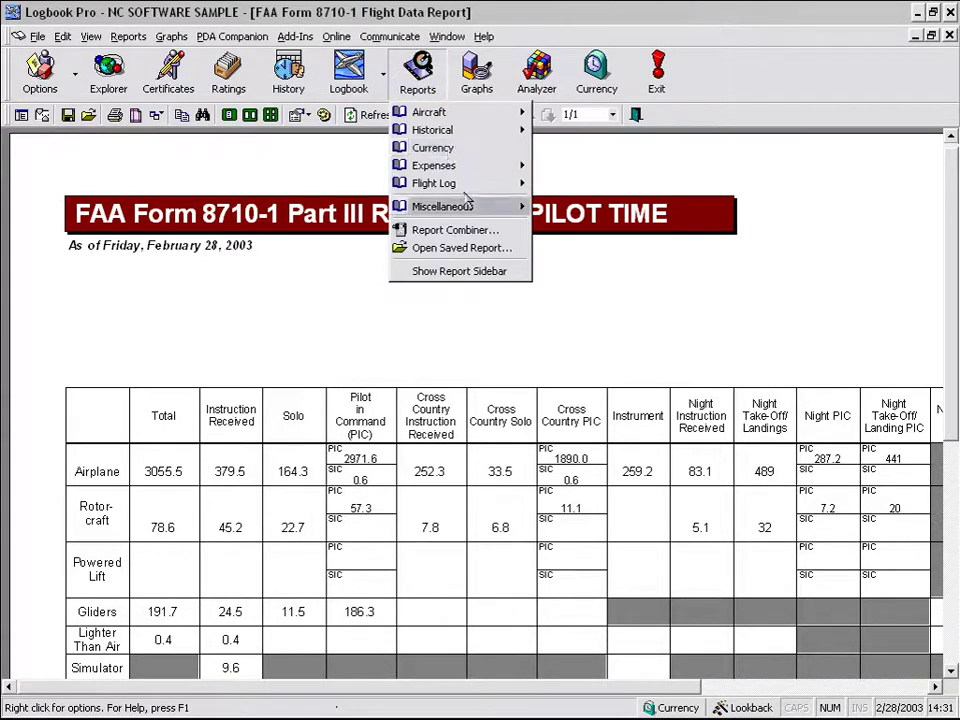
{"action": "mouse_move", "coordinate": [467, 206]}
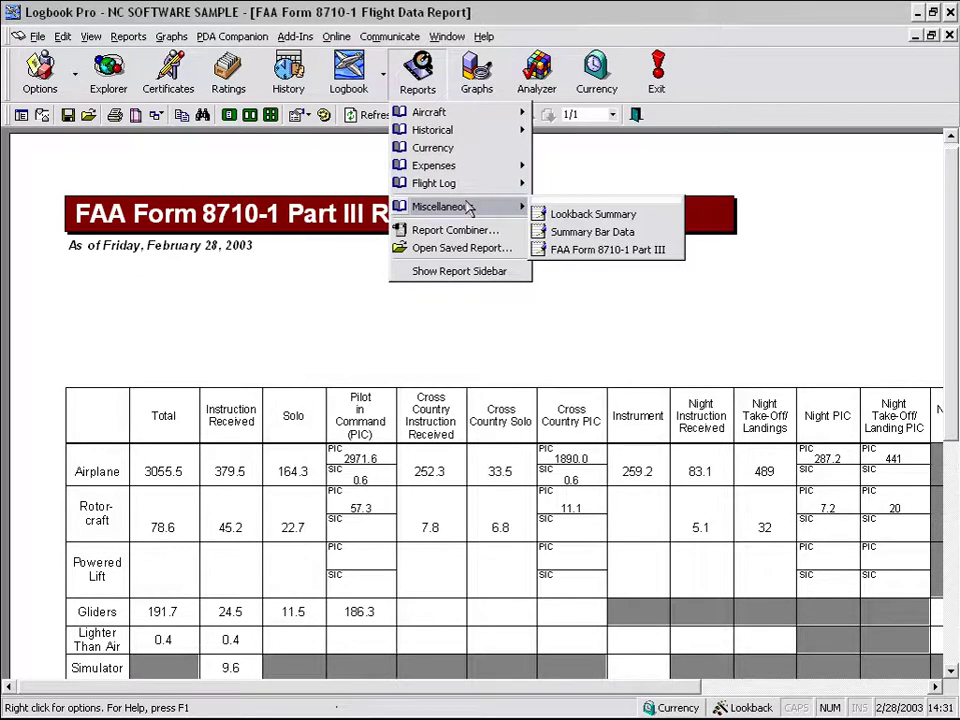
{"action": "left_click", "coordinate": [420, 75]}
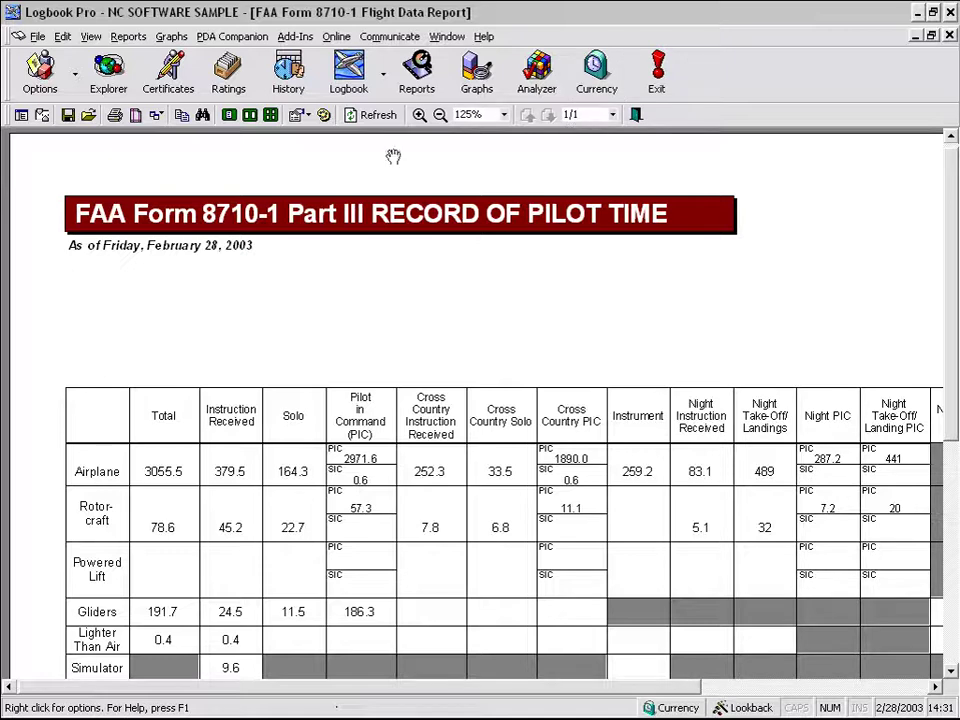
{"action": "left_click_drag", "start_coordinate": [658, 347], "coordinate": [681, 345]}
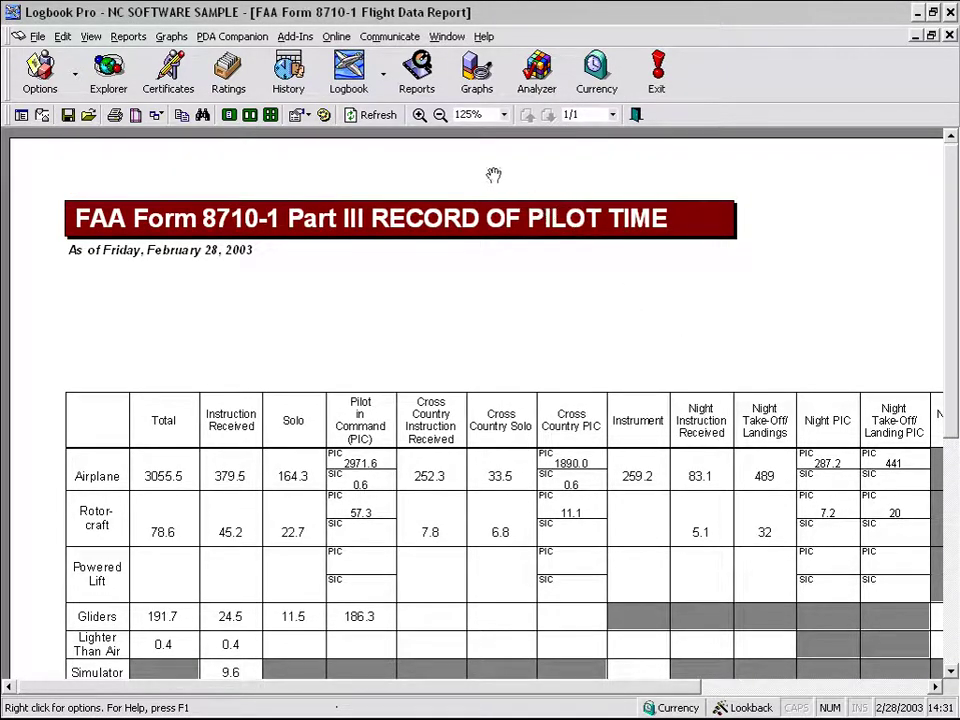
{"action": "left_click", "coordinate": [420, 86]}
{"action": "left_click", "coordinate": [420, 72]}
{"action": "left_click", "coordinate": [418, 80]}
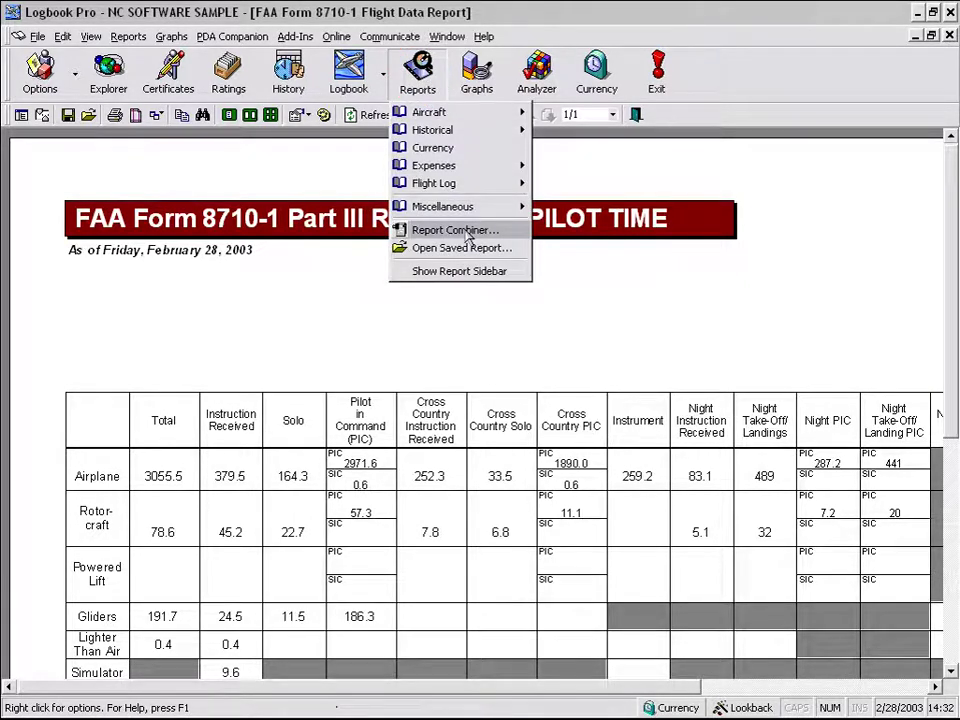
{"action": "left_click", "coordinate": [418, 72]}
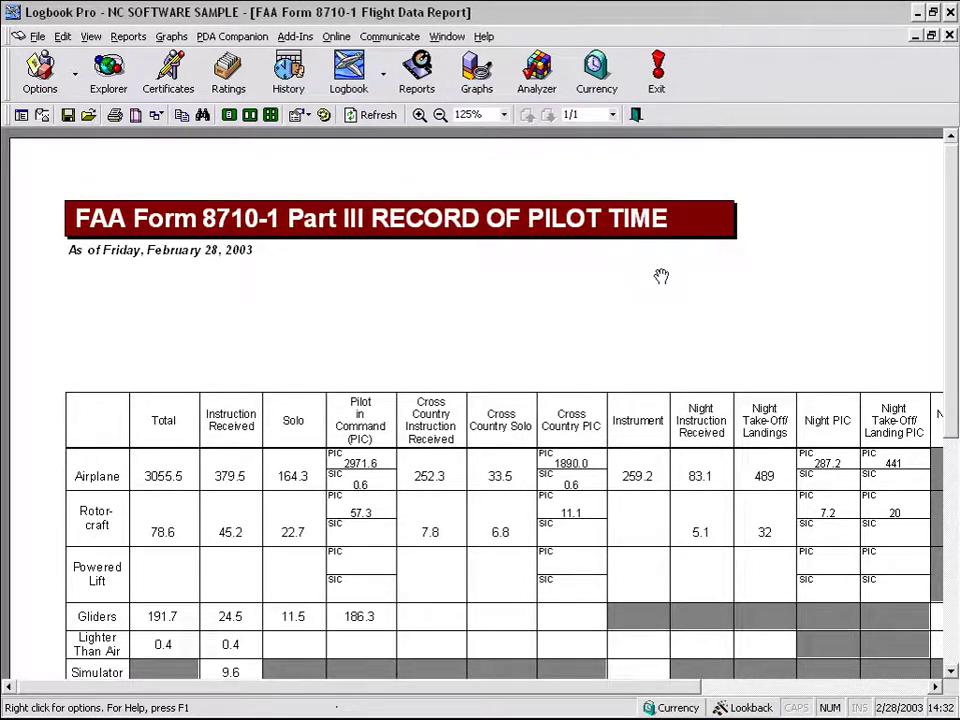